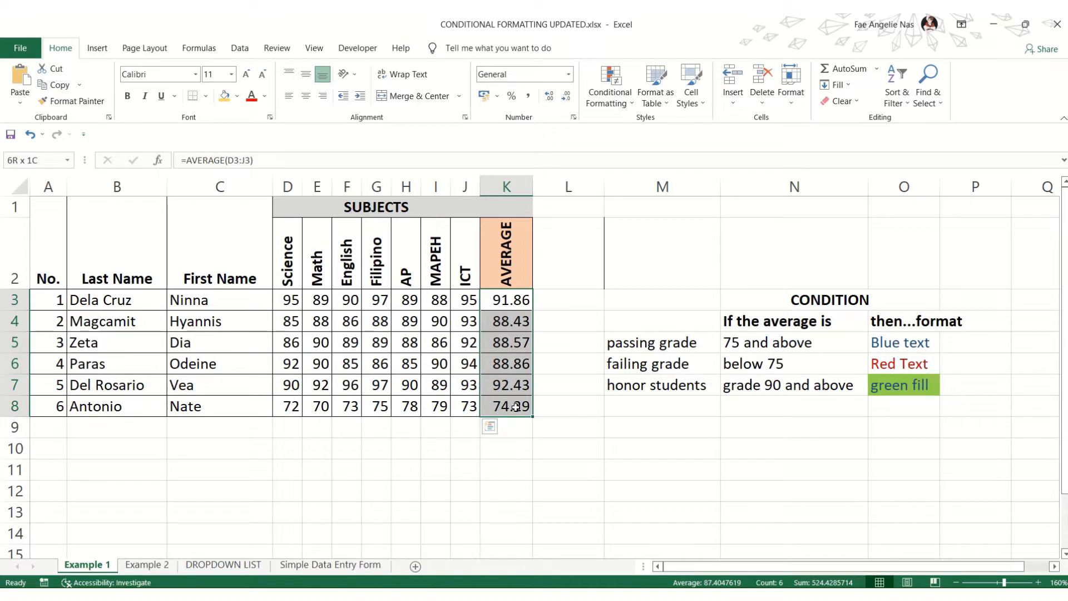
Review the student averages in K3:K8 and the condition table listing grade categories, average criteria and formats
left_click_drag(516, 406, 515, 408)
left_click(822, 406)
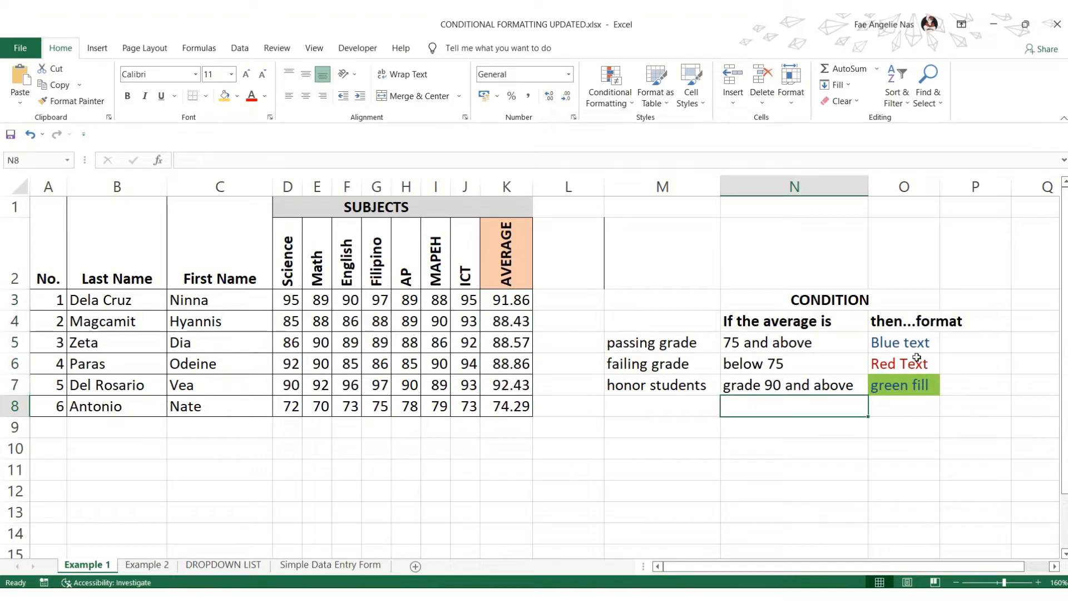
left_click_drag(918, 335, 912, 384)
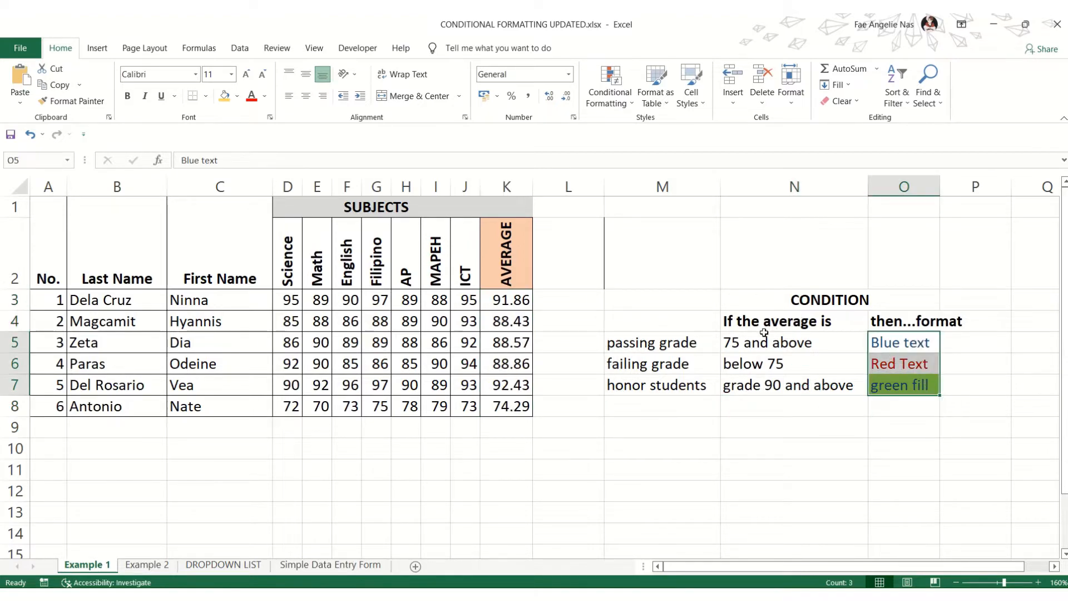
left_click_drag(775, 338, 785, 386)
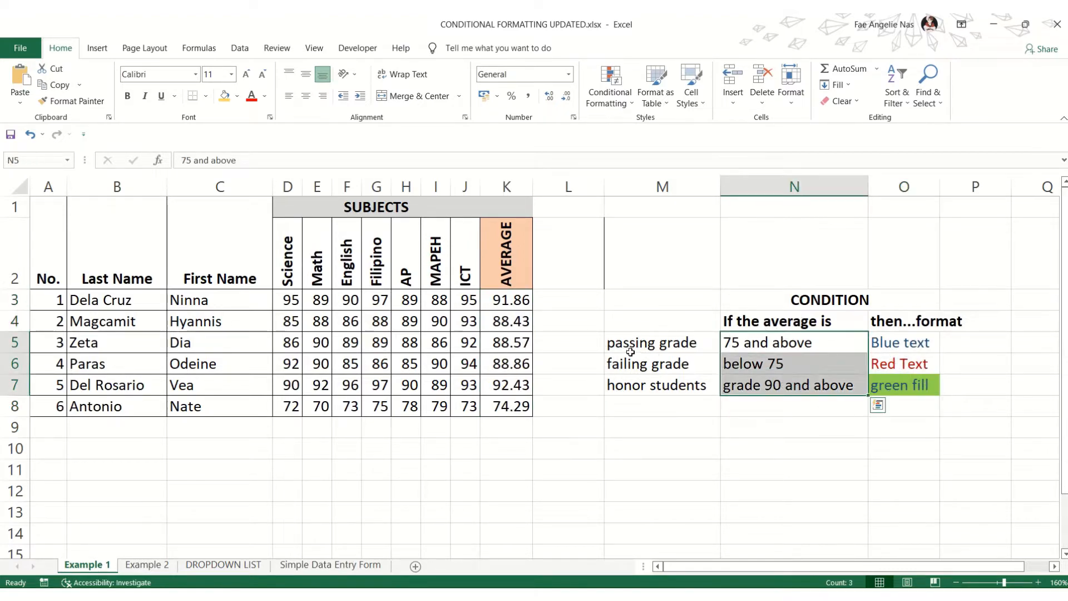
left_click(644, 314)
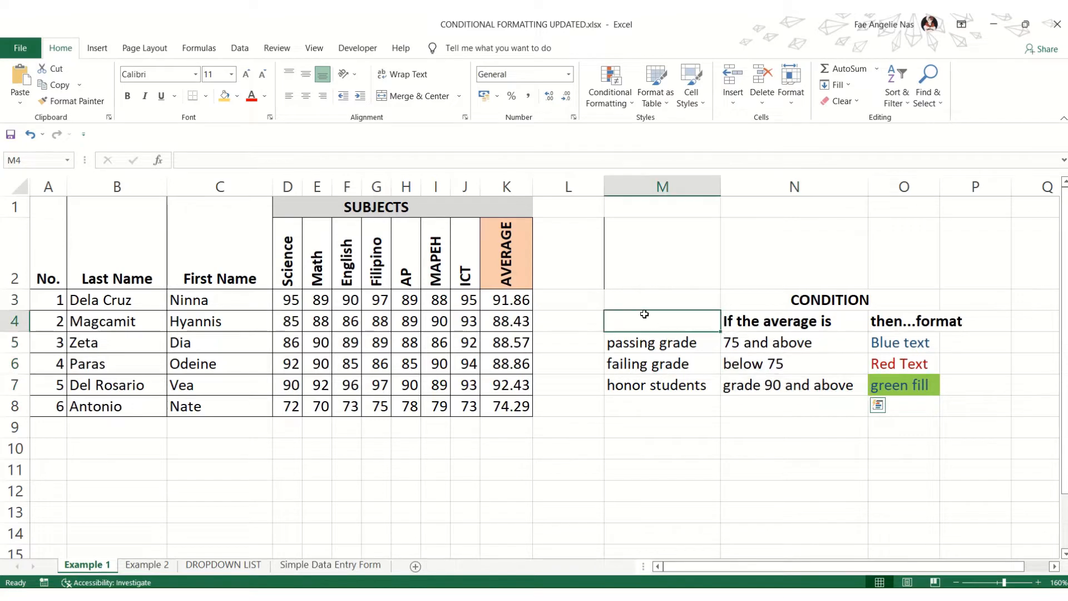
left_click(690, 341)
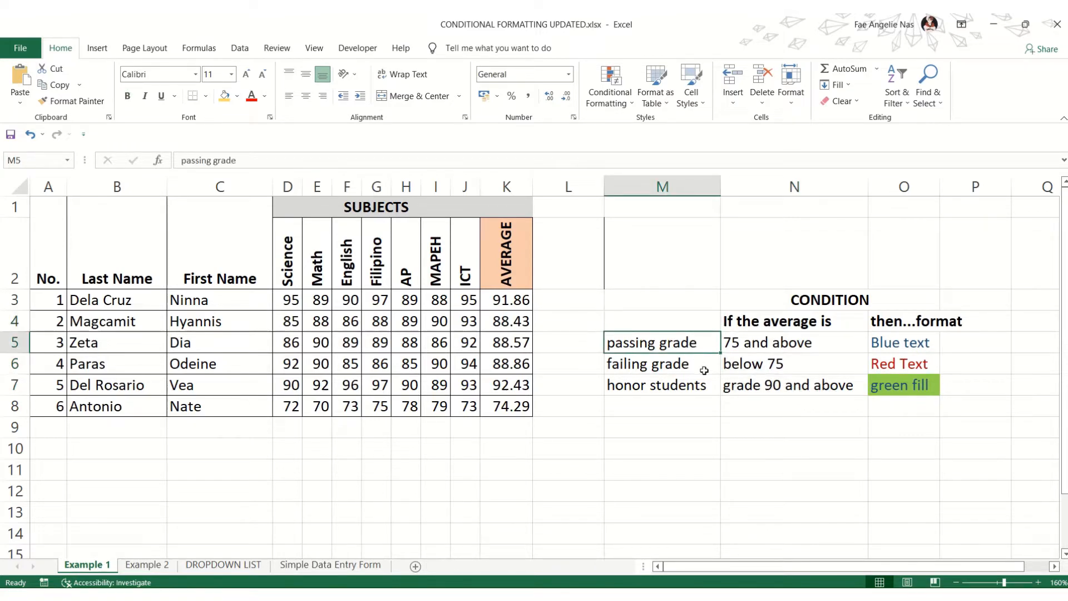
left_click(702, 367)
left_click(691, 391)
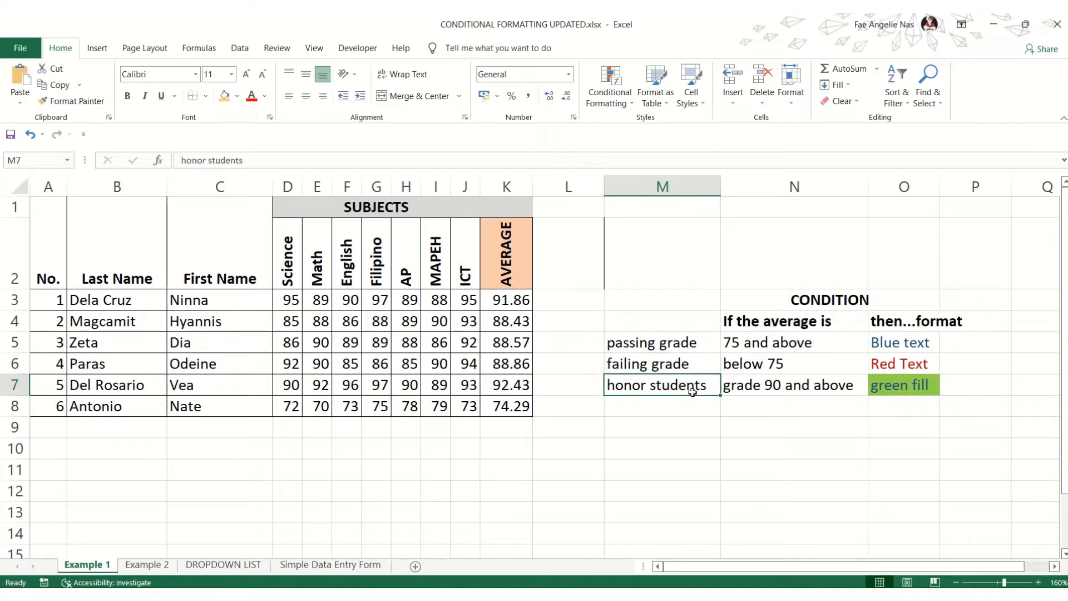
left_click_drag(810, 303, 876, 377)
left_click(745, 446)
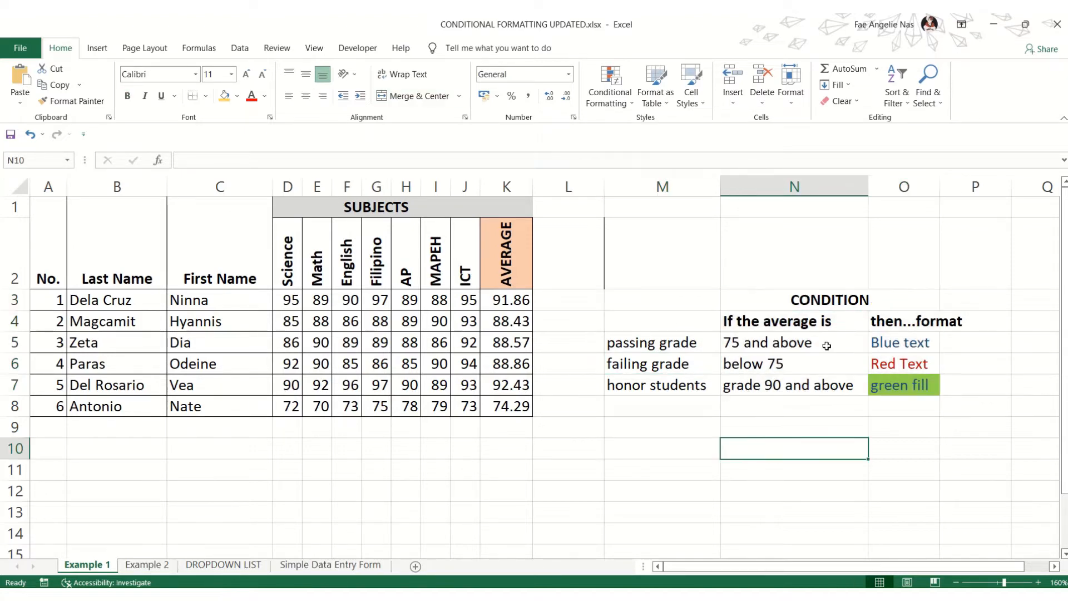
Examine each condition row in turn, matching passing, failing and honor grades with their average criteria and text or fill formats
left_click(672, 328)
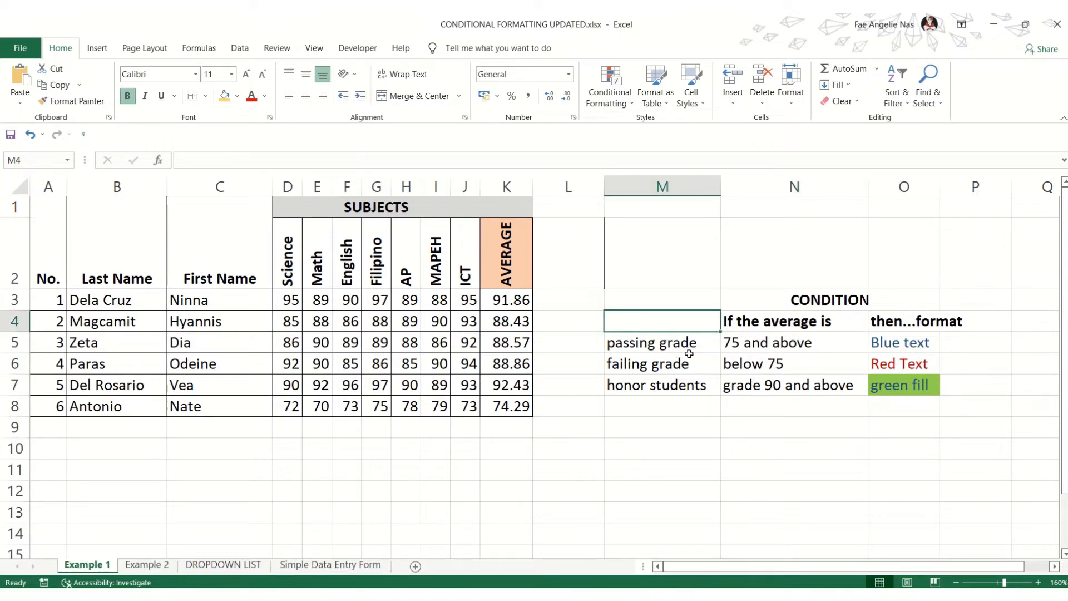
left_click(690, 345)
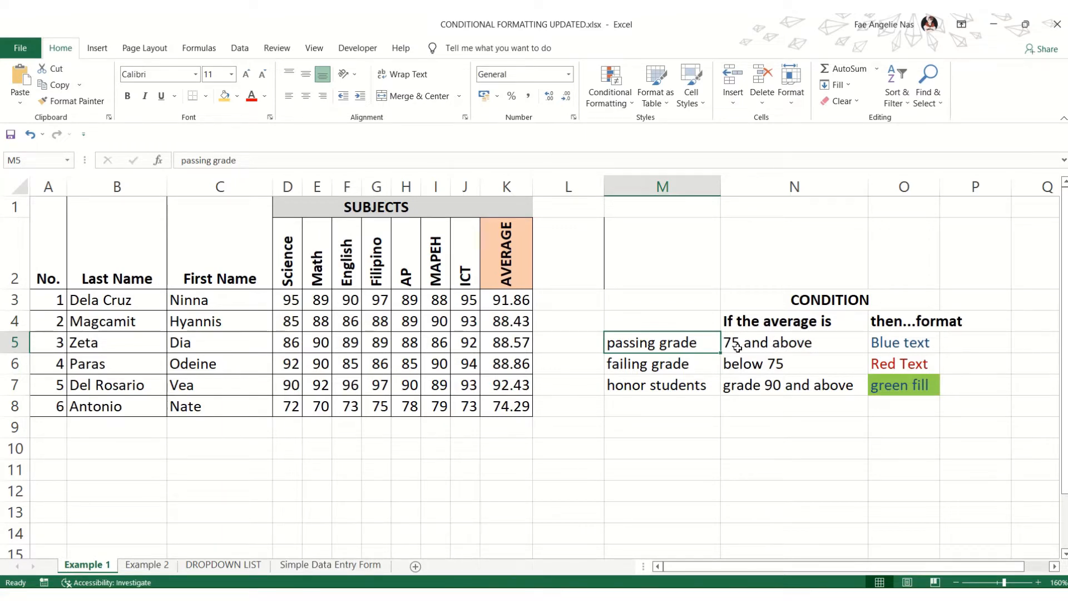
left_click(913, 353)
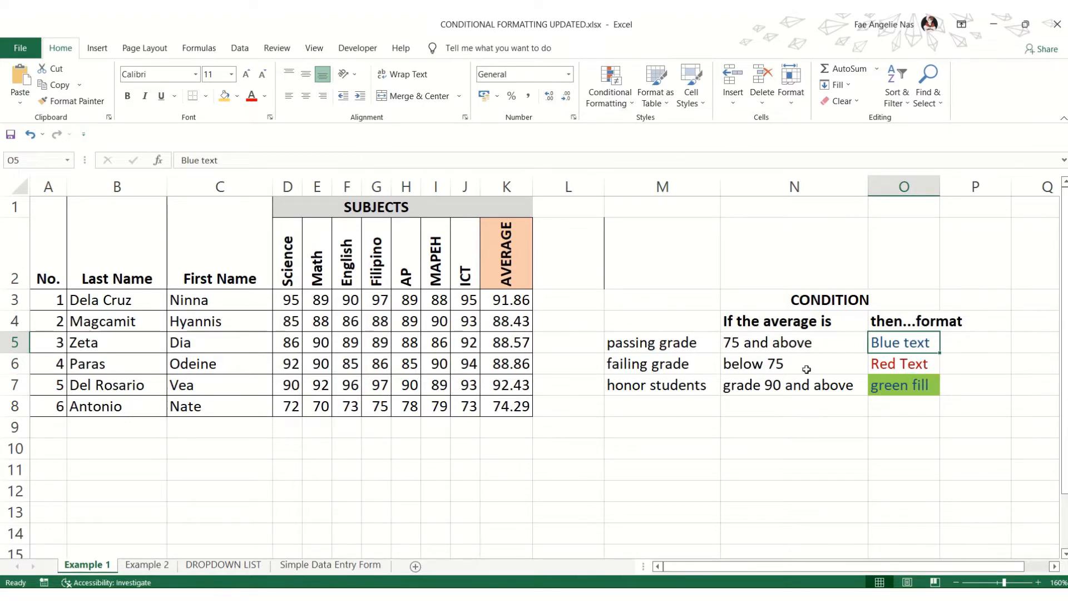
left_click(772, 366)
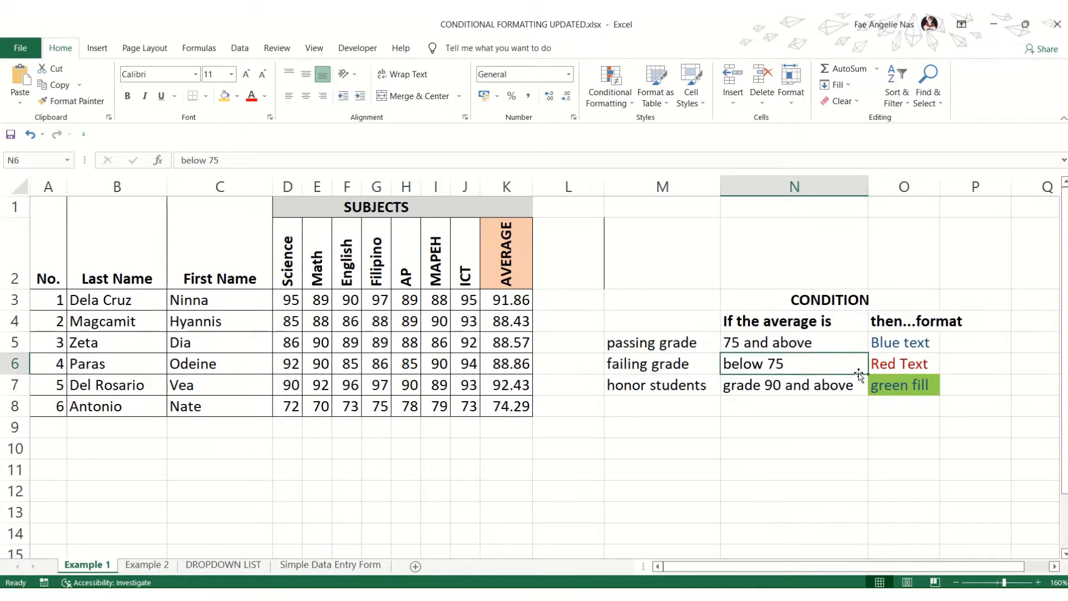
left_click(892, 363)
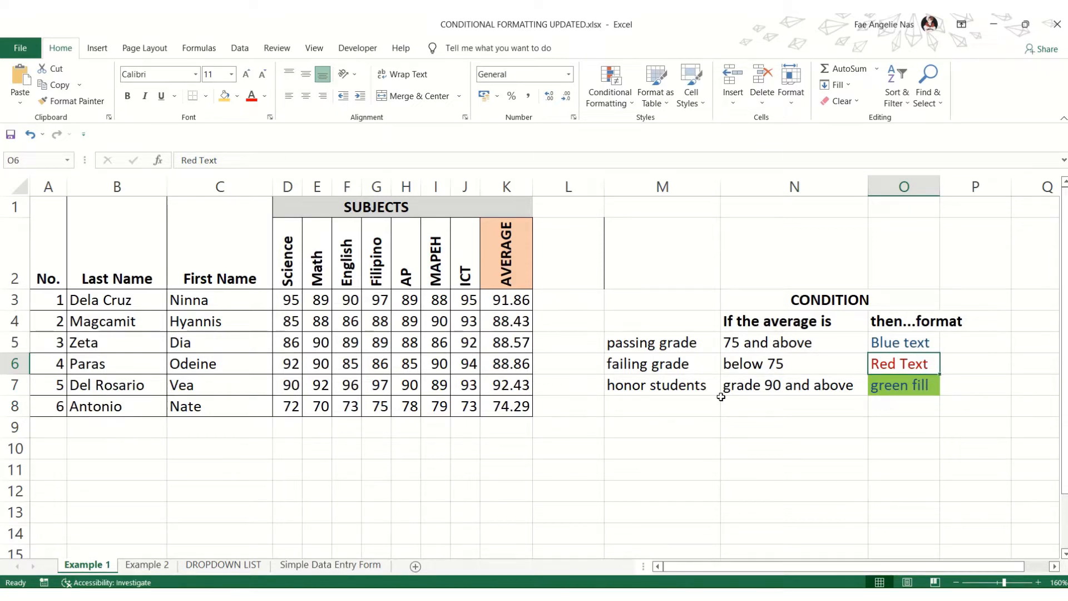
left_click(687, 391)
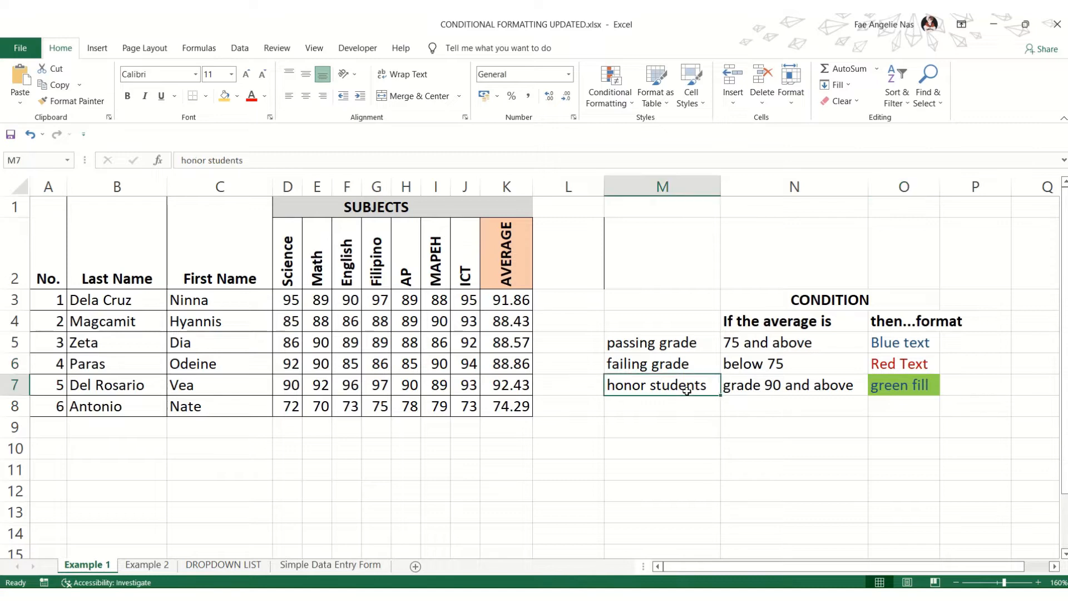
left_click(768, 389)
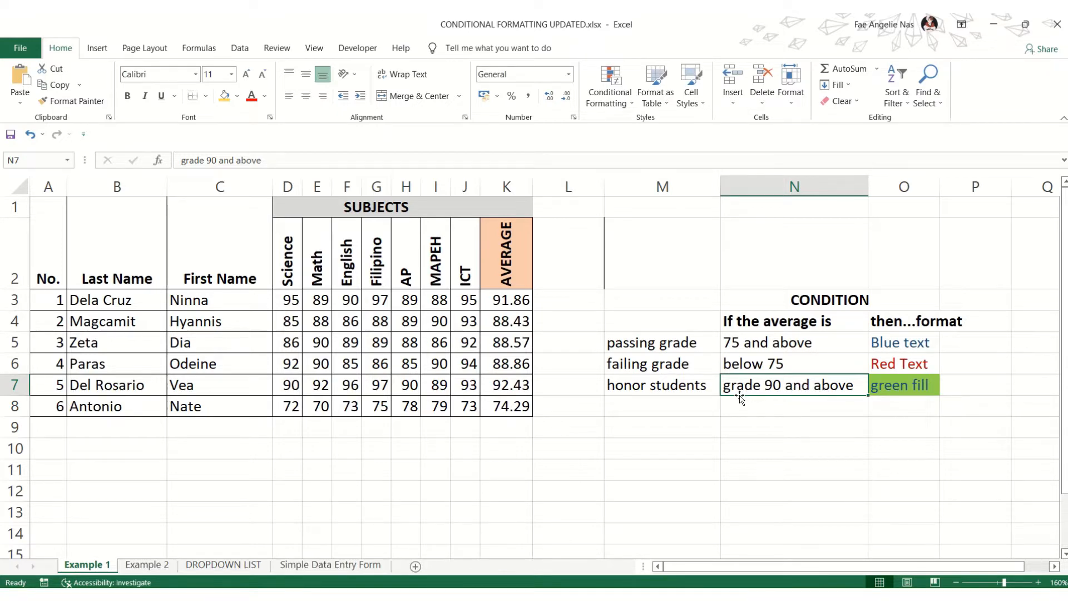
left_click(925, 386)
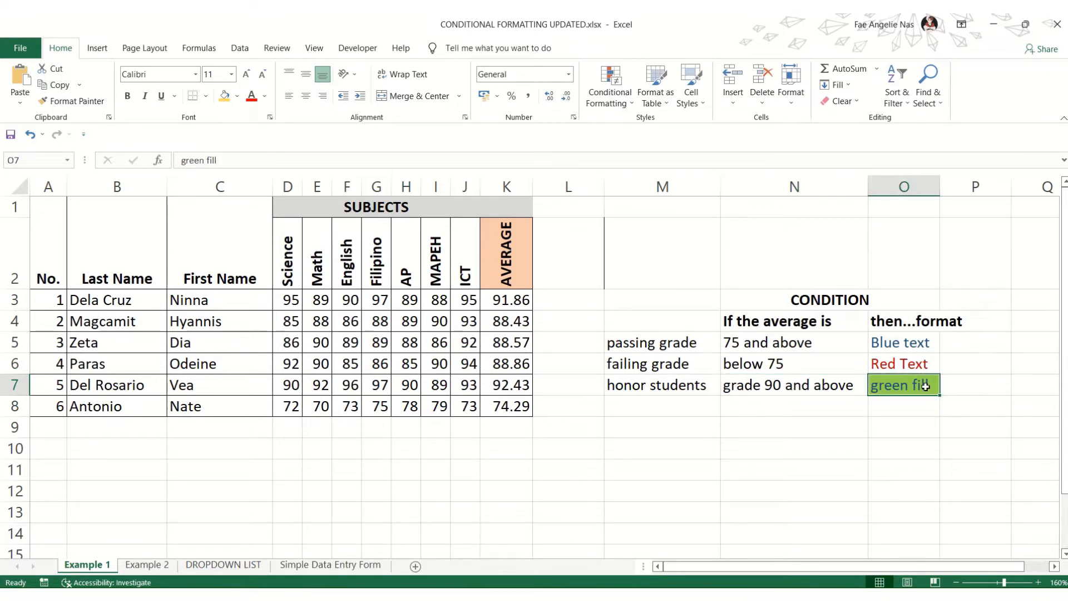
left_click(790, 390)
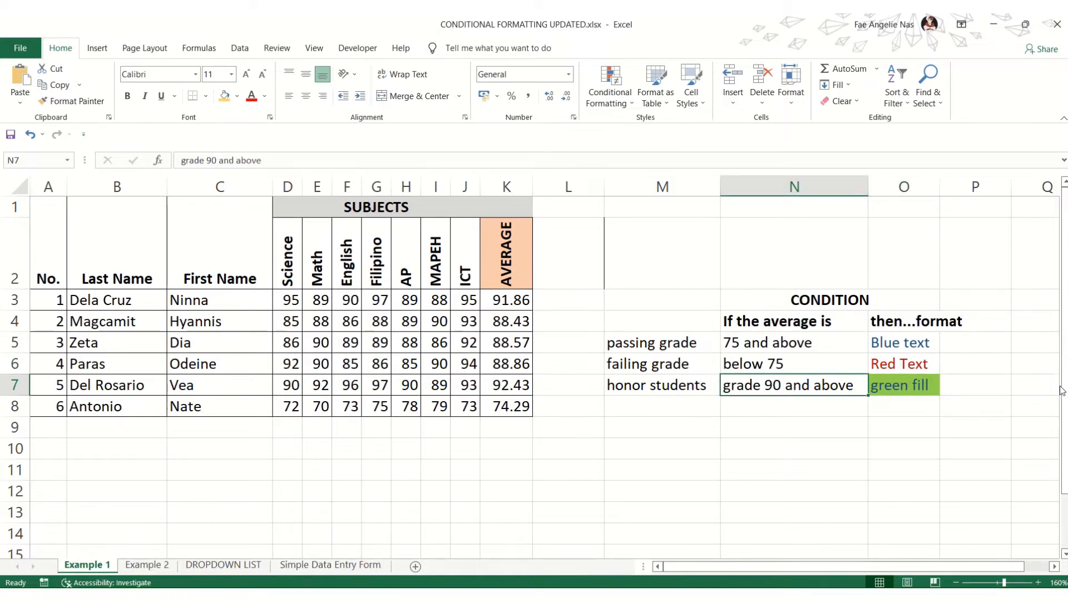
left_click(936, 390)
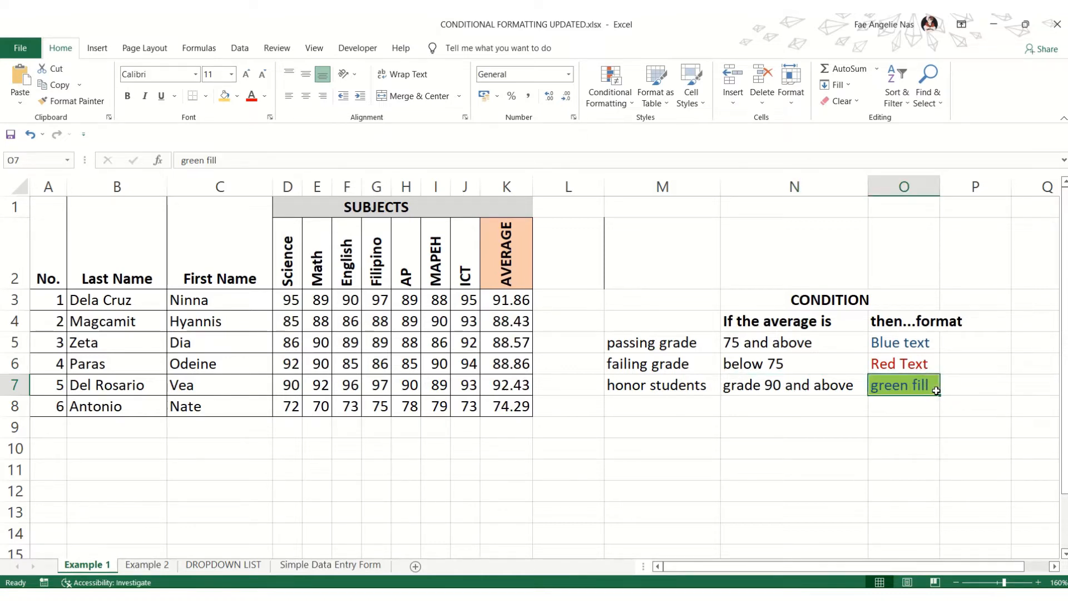
key("Down")
key("Down")
key("Down")
Make the three format descriptions in O5:O7 of the condition table bold
left_click_drag(905, 341, 904, 385)
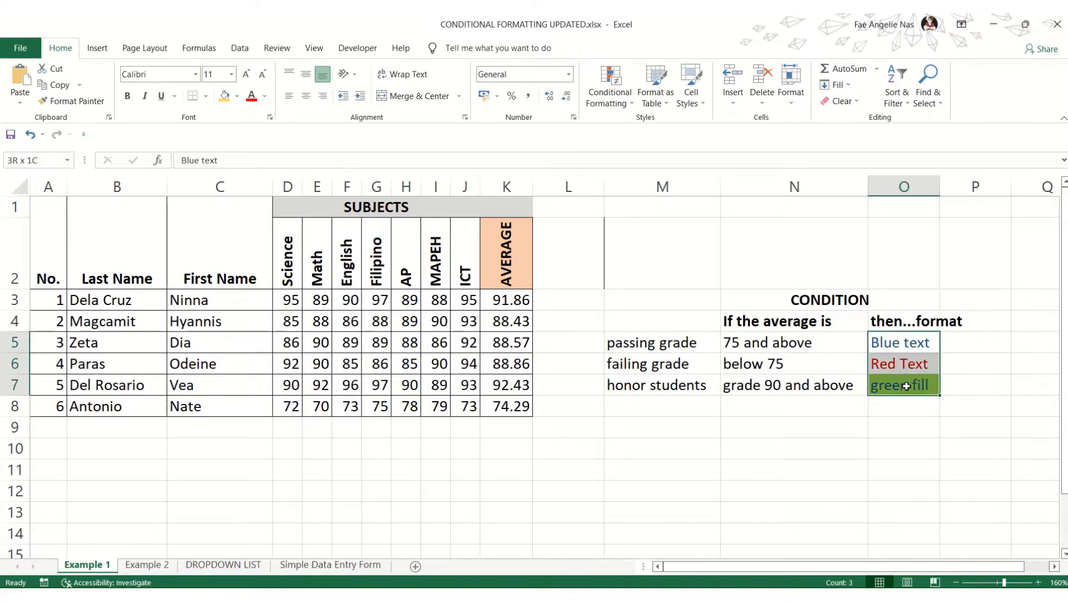
left_click(128, 96)
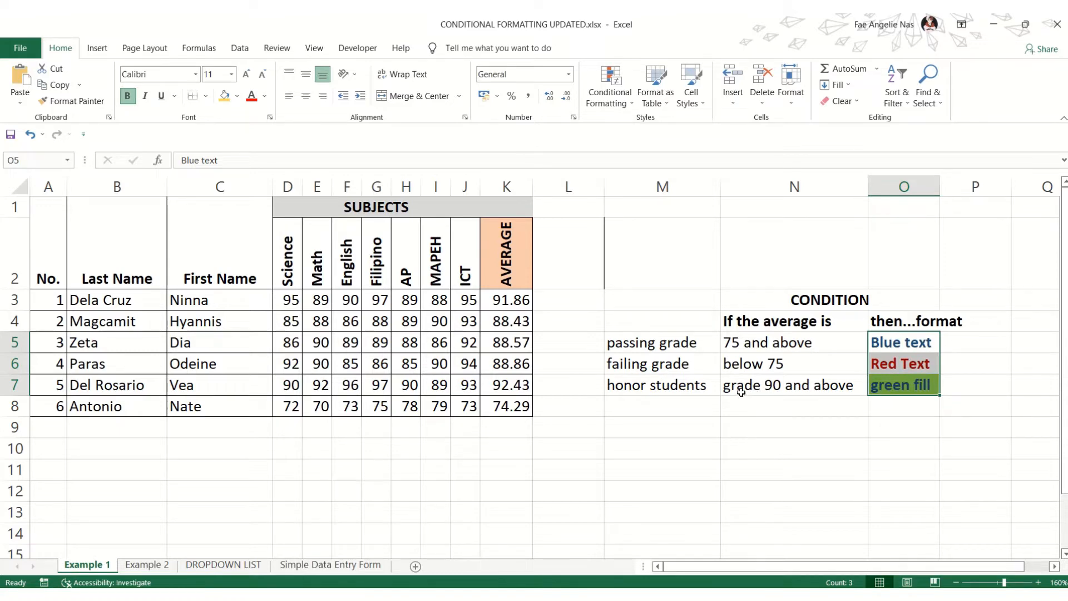
left_click(606, 457)
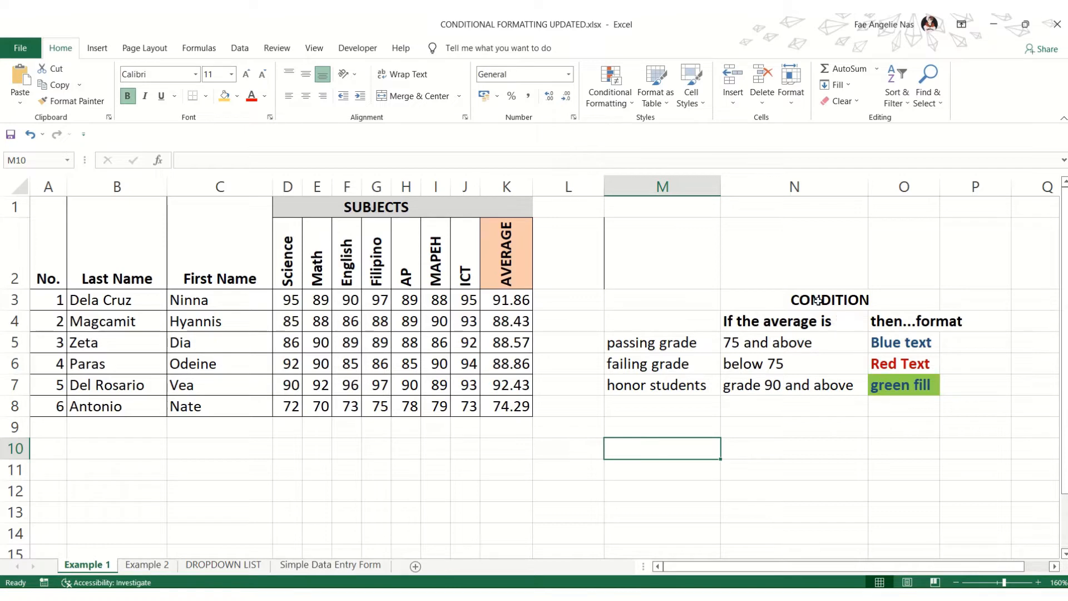
Select all the student averages in K3:K8
left_click(794, 319)
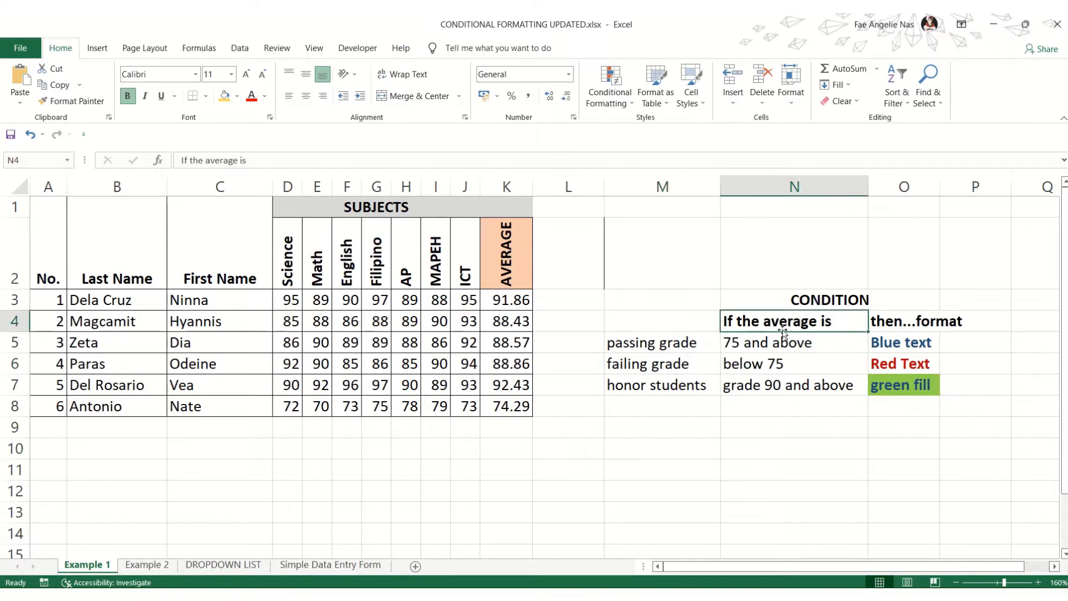
left_click(507, 295)
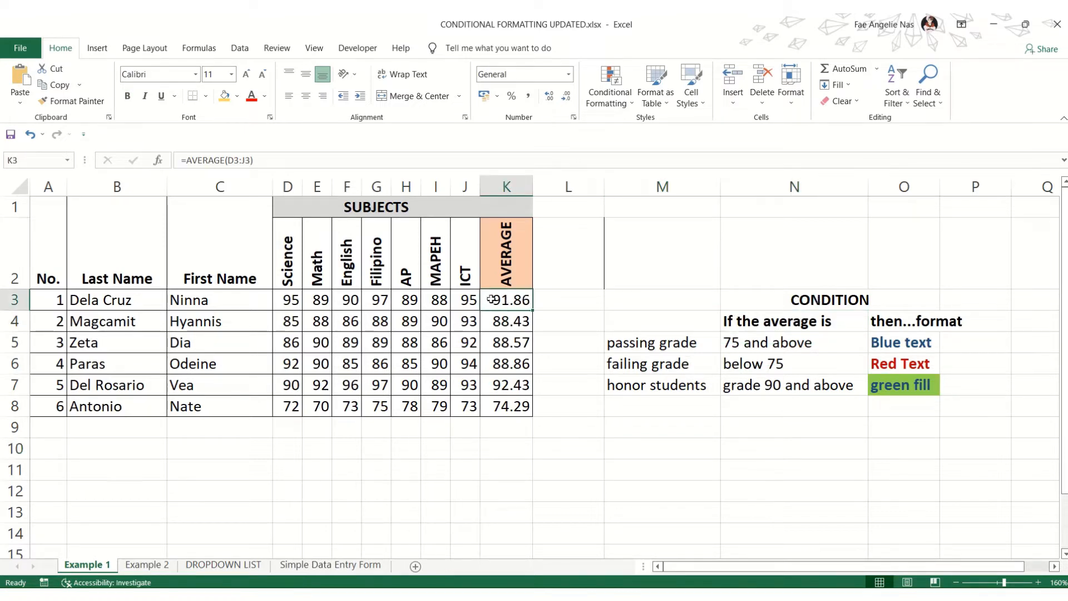
left_click_drag(500, 300, 501, 407)
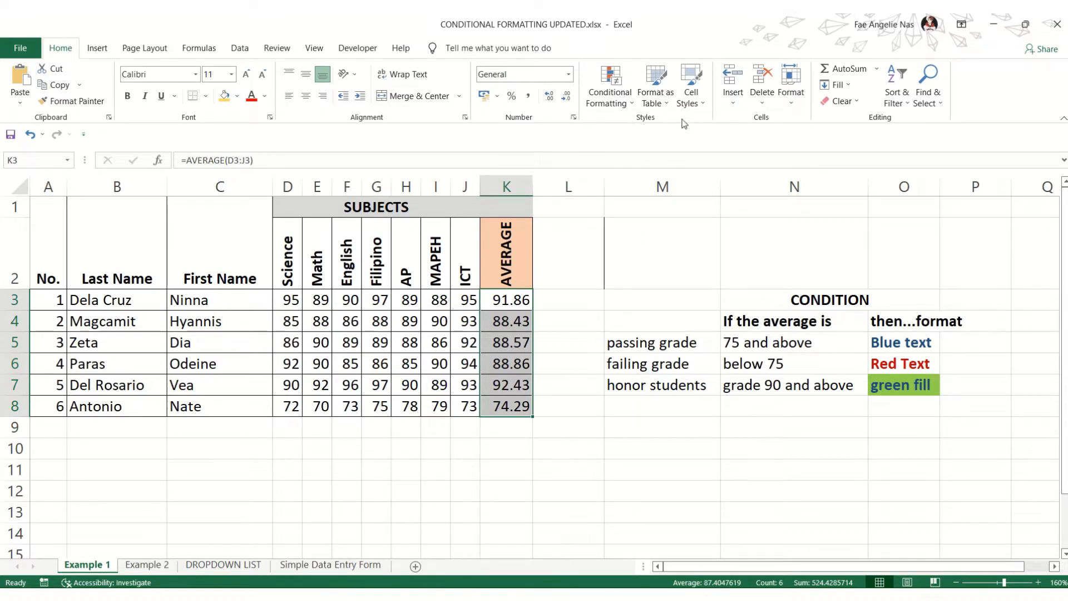
Look through the conditional formatting categories: Highlight Cells Rules, Top/Bottom Rules, Data Bars, Color Scales and Icon Sets
left_click(623, 103)
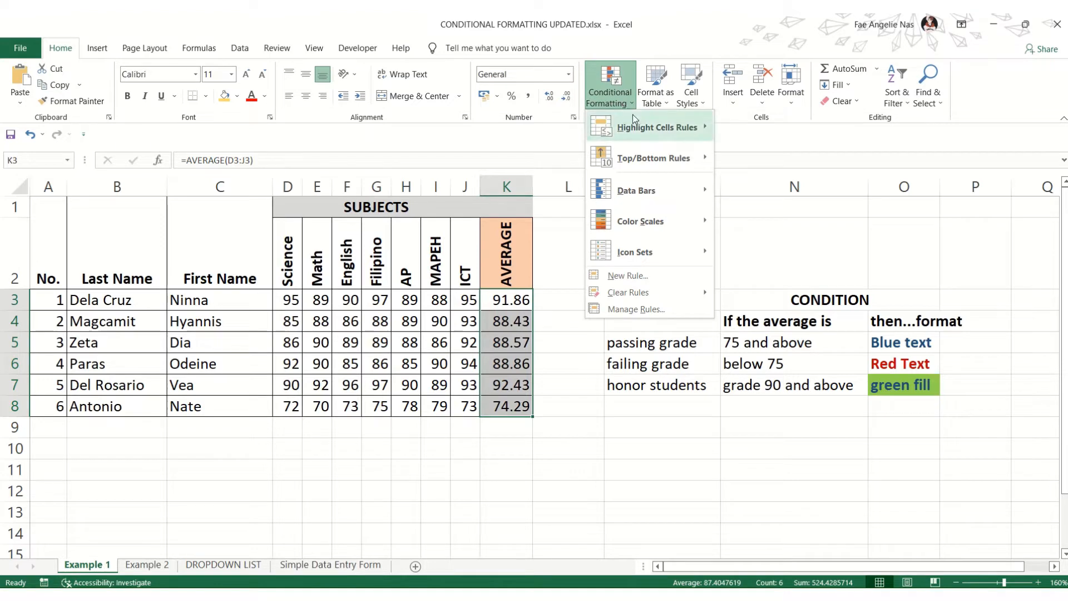
mouse_move(667, 133)
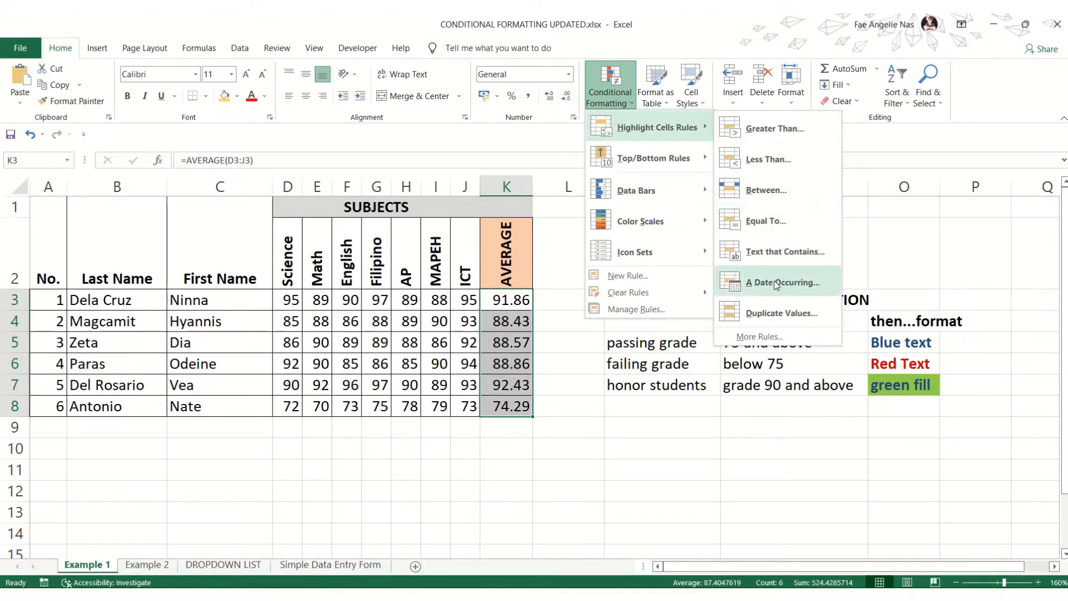
mouse_move(652, 160)
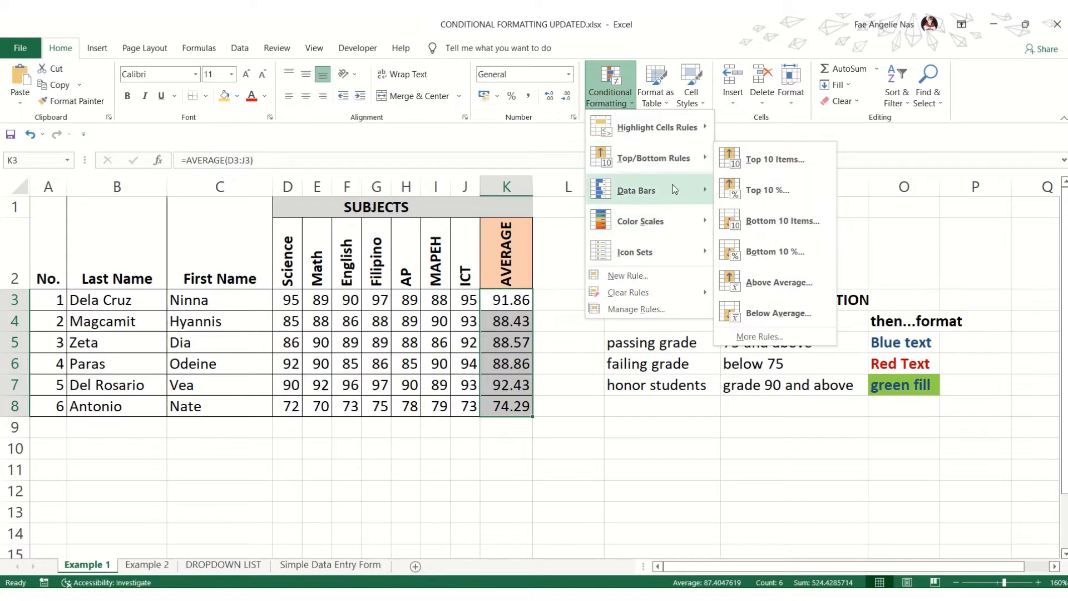
mouse_move(670, 193)
mouse_move(675, 226)
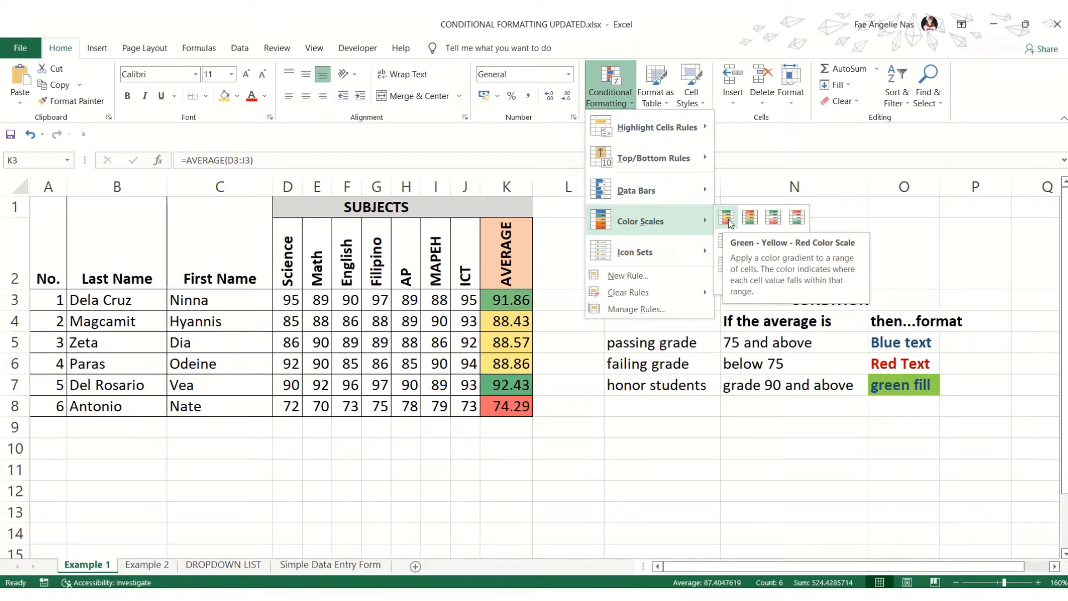
mouse_move(695, 250)
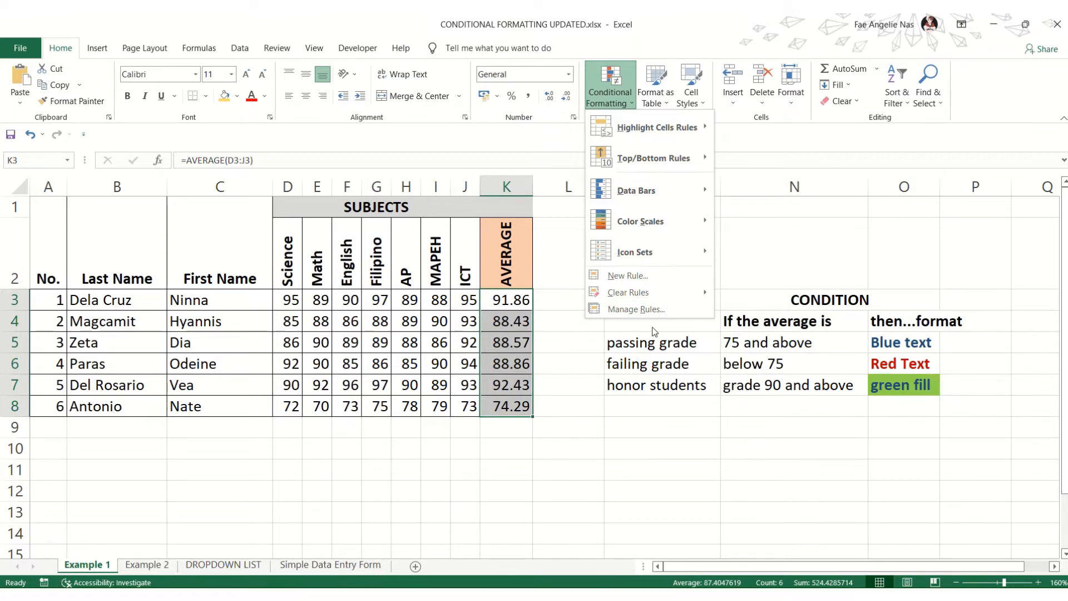
Start a new formatting rule for the selected averages from the Conditional Formatting Rules Manager, keeping the data and condition table in view
left_click(647, 307)
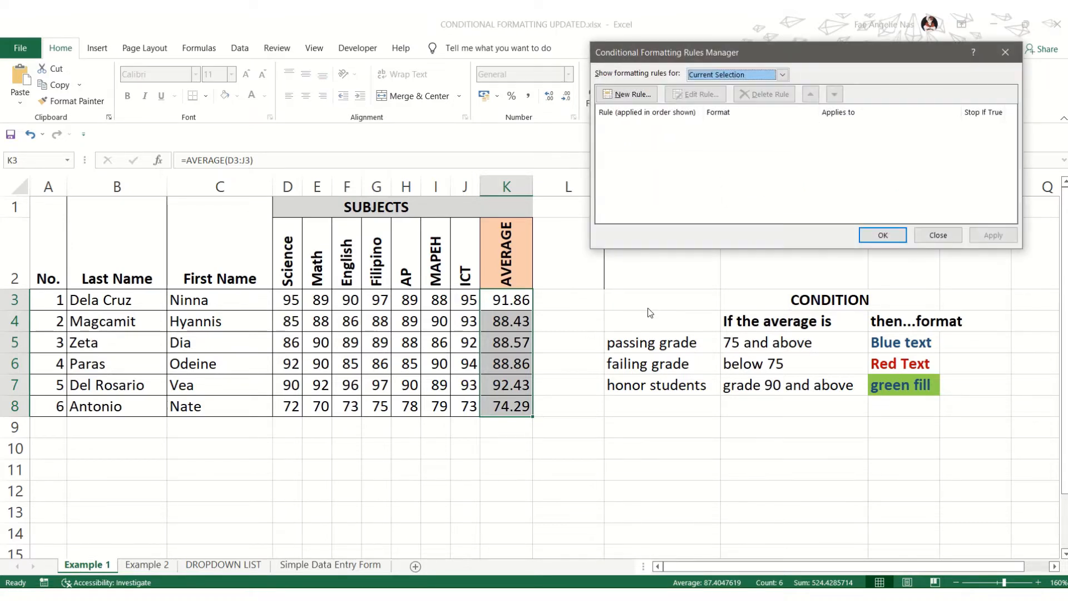
mouse_move(840, 51)
left_mouse_down()
mouse_move(842, 86)
mouse_move(832, 59)
left_mouse_up()
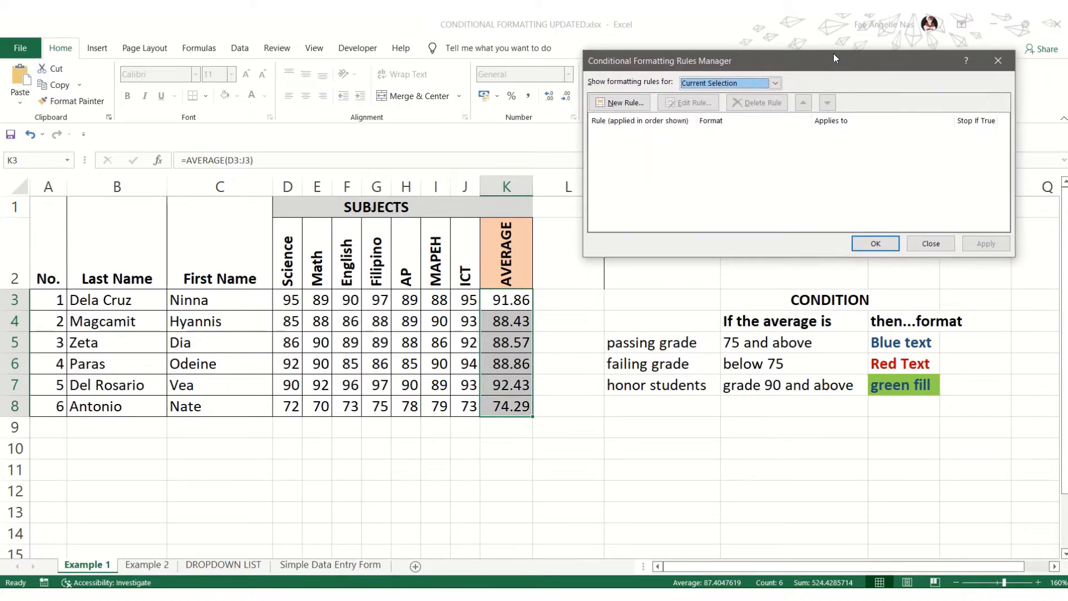
left_click(633, 104)
left_click_drag(795, 28, 404, 109)
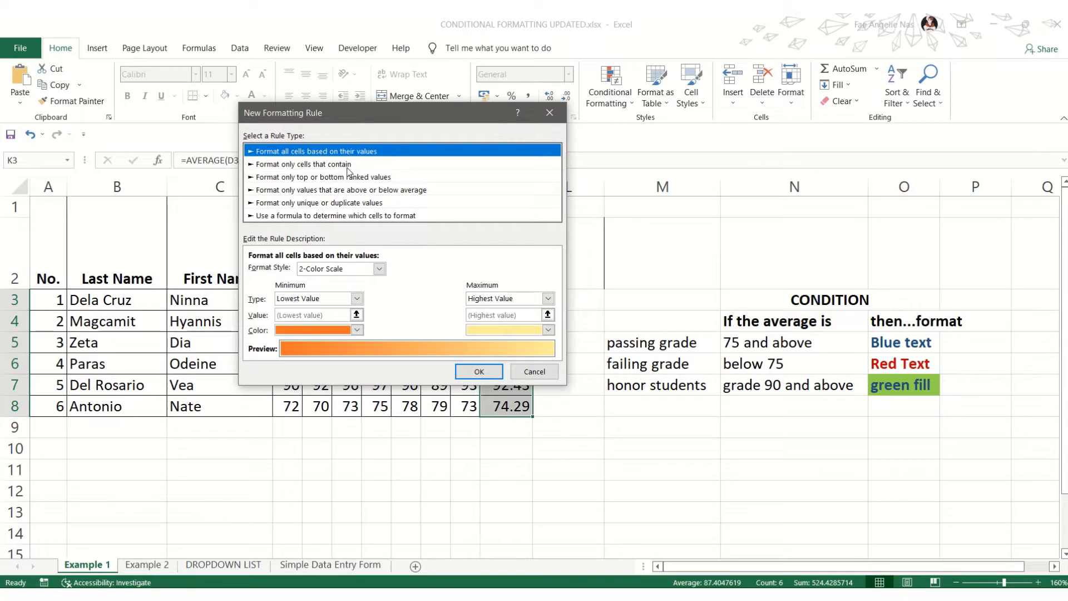
left_click_drag(398, 111, 279, 82)
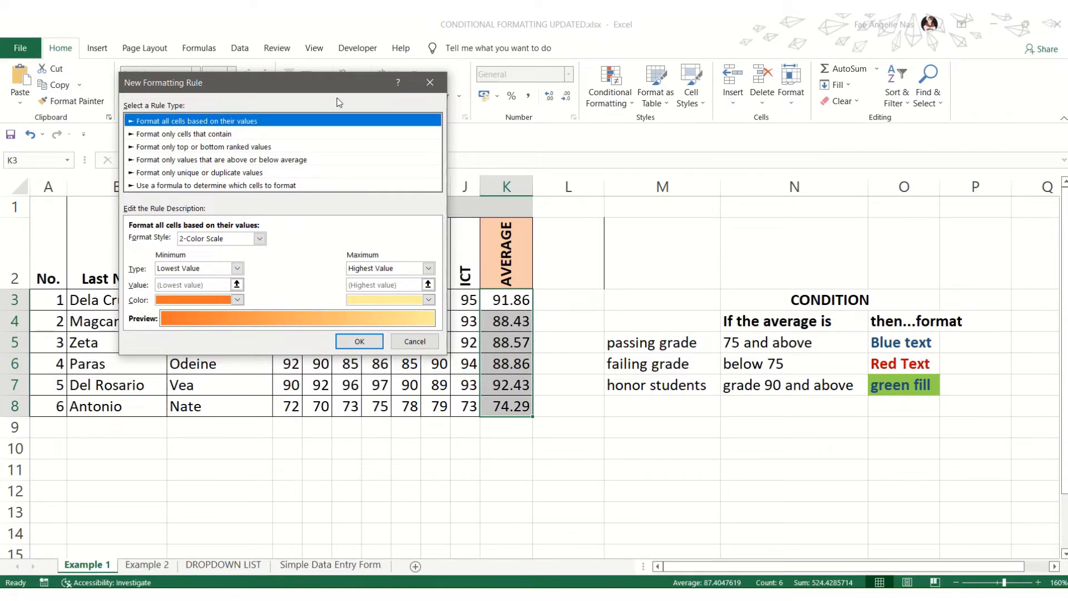
Set the rule type to "Format only cells that contain" and base the condition on Cell Value
left_click(160, 135)
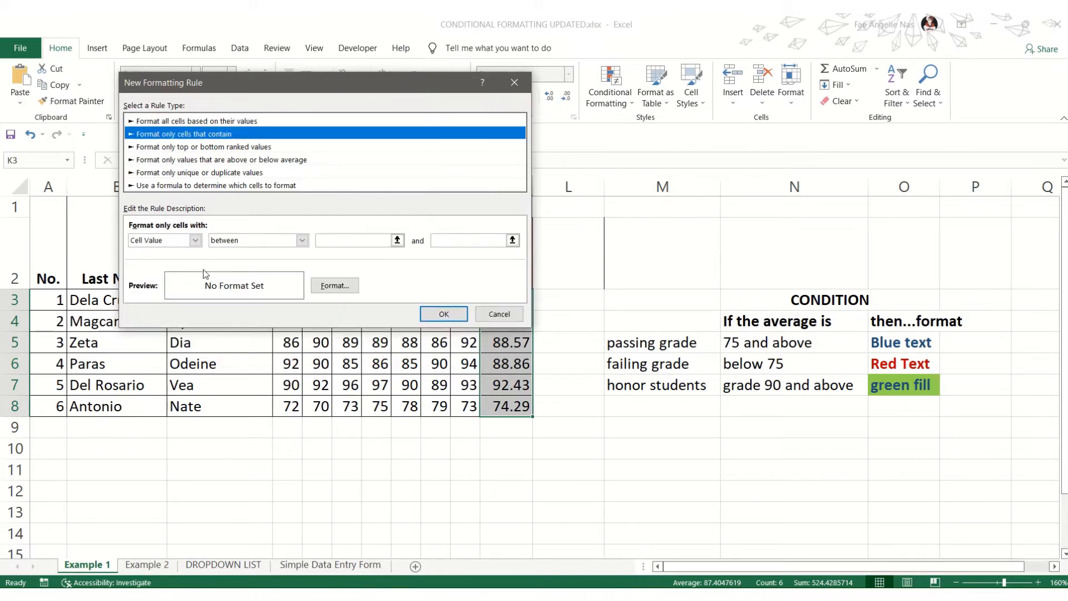
left_click(195, 240)
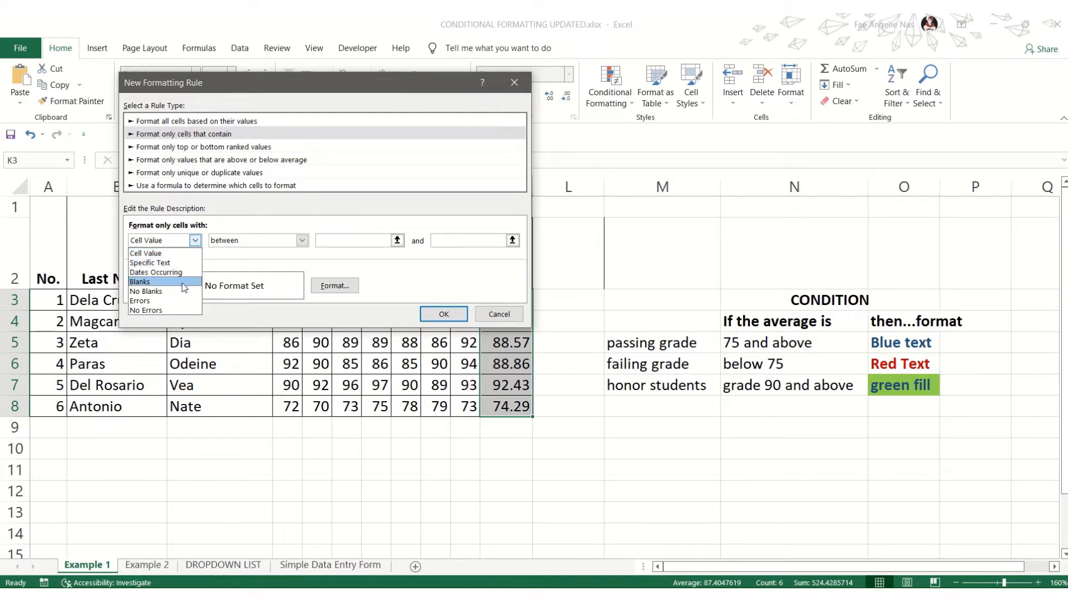
left_click(176, 253)
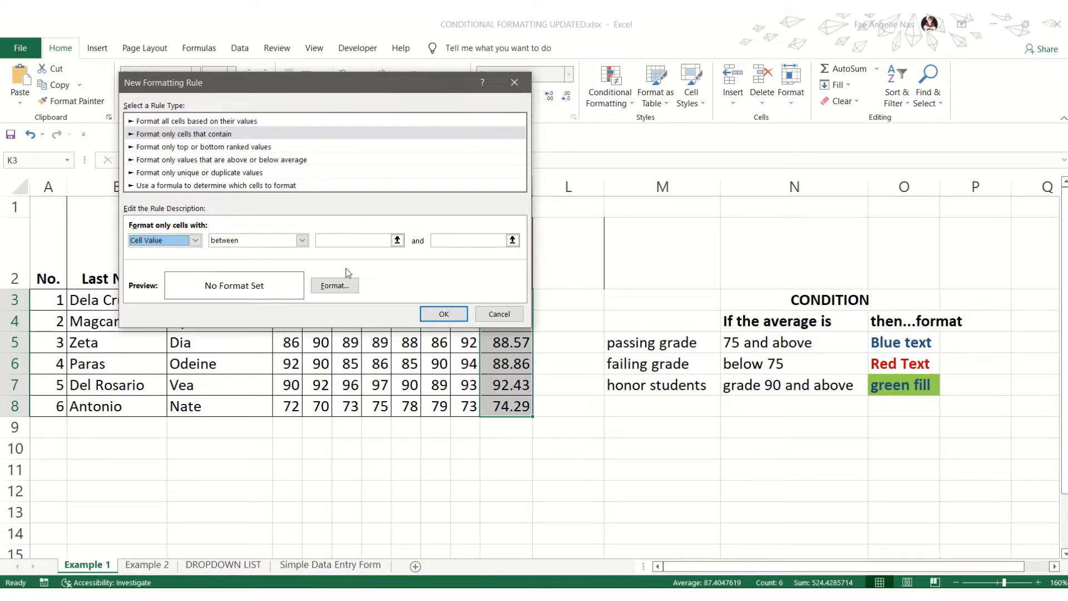
Set the rule's condition to cell values between 75 and 100
left_click(383, 240)
type("75")
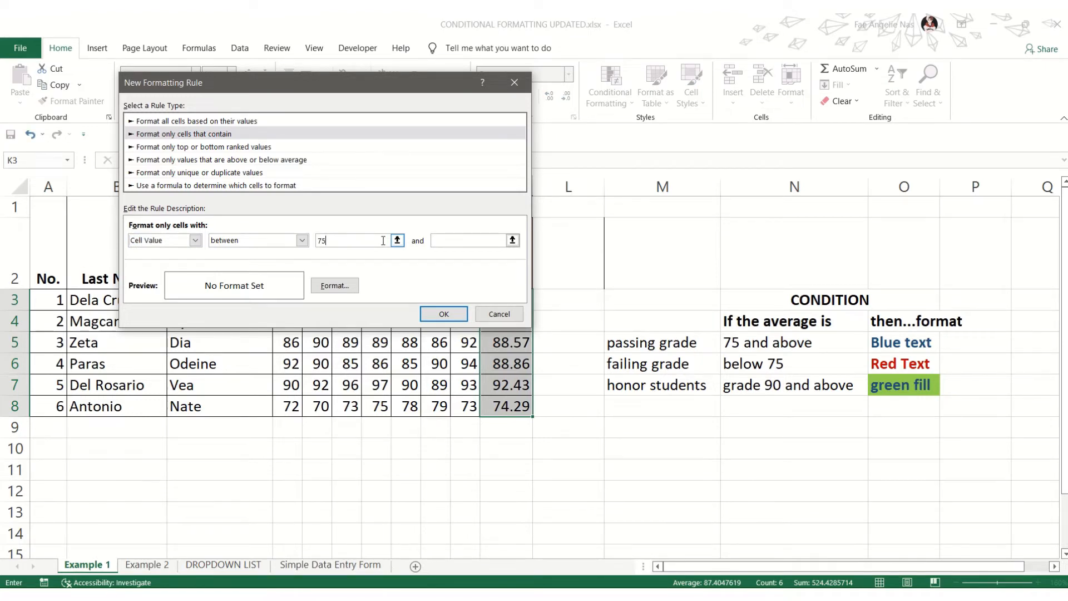
left_click(454, 239)
type("100")
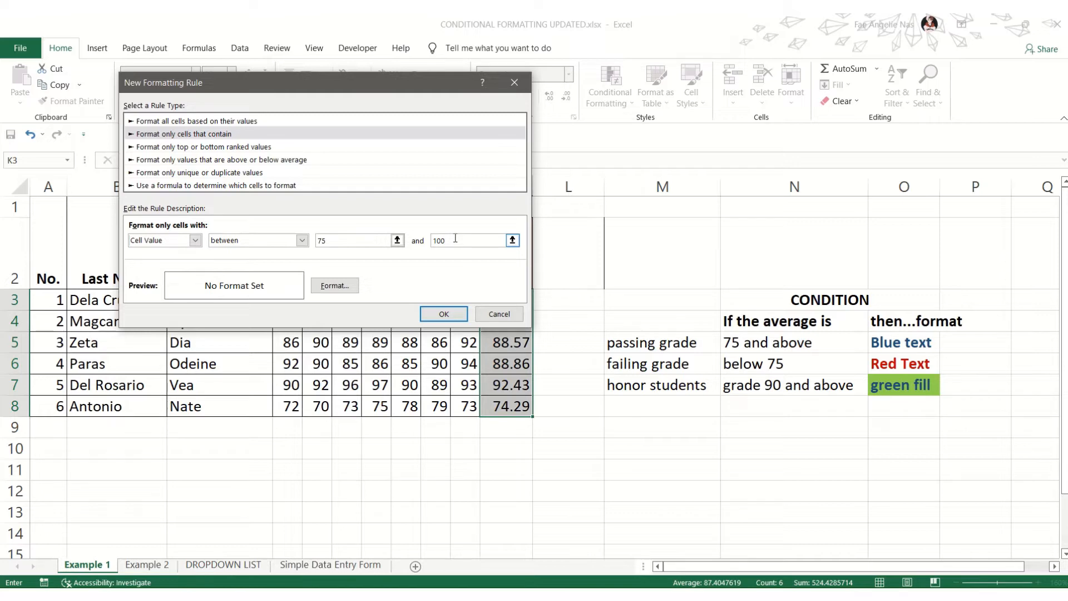
Give the 75-to-100 rule a bold dark blue font and add it to the rules list
left_click(335, 285)
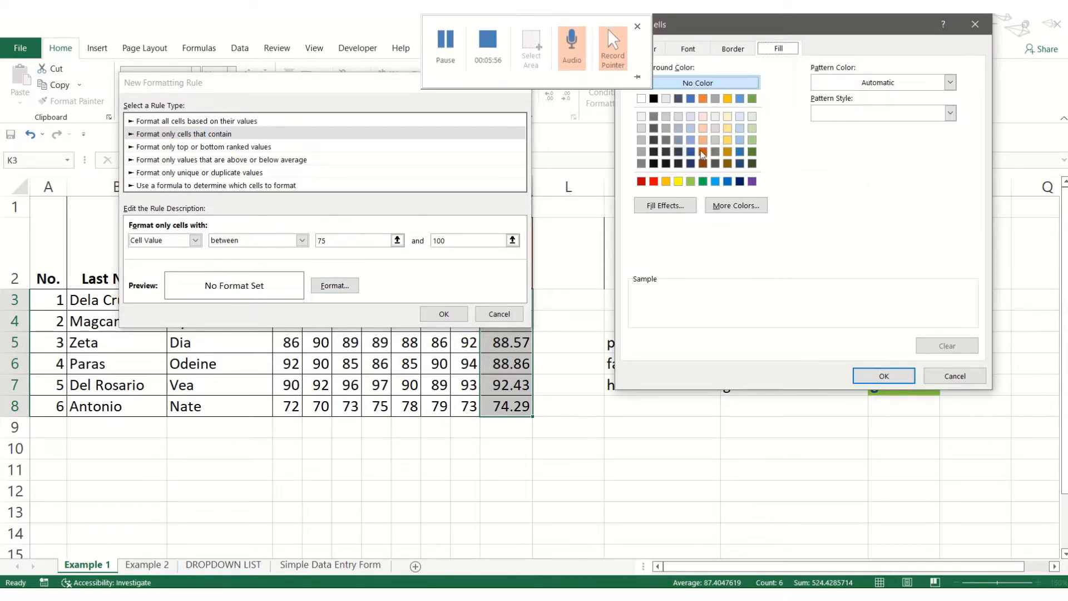
left_click_drag(864, 22, 409, 127)
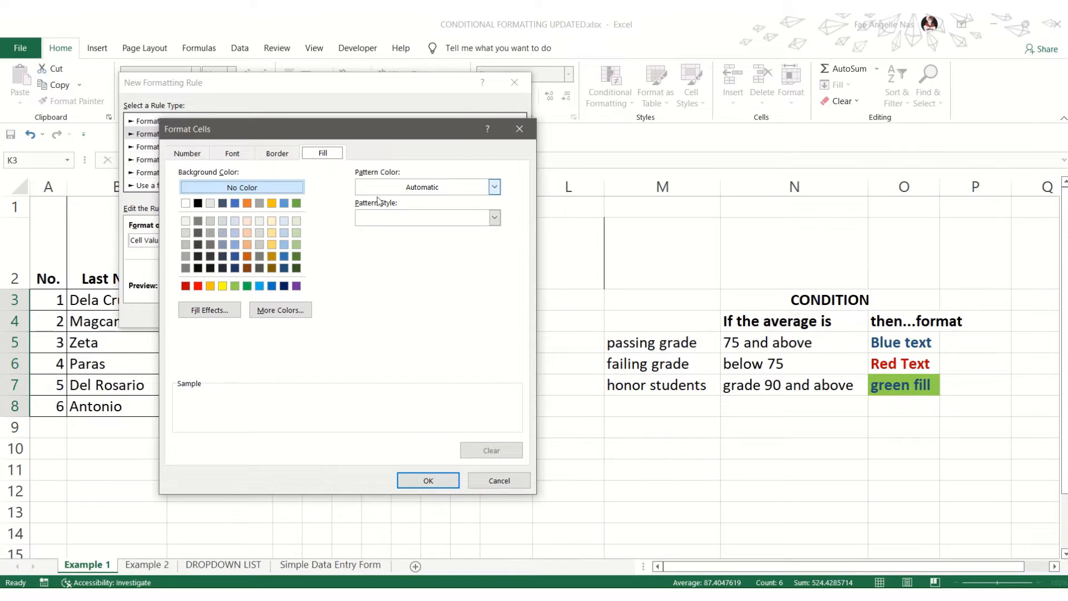
left_click(237, 156)
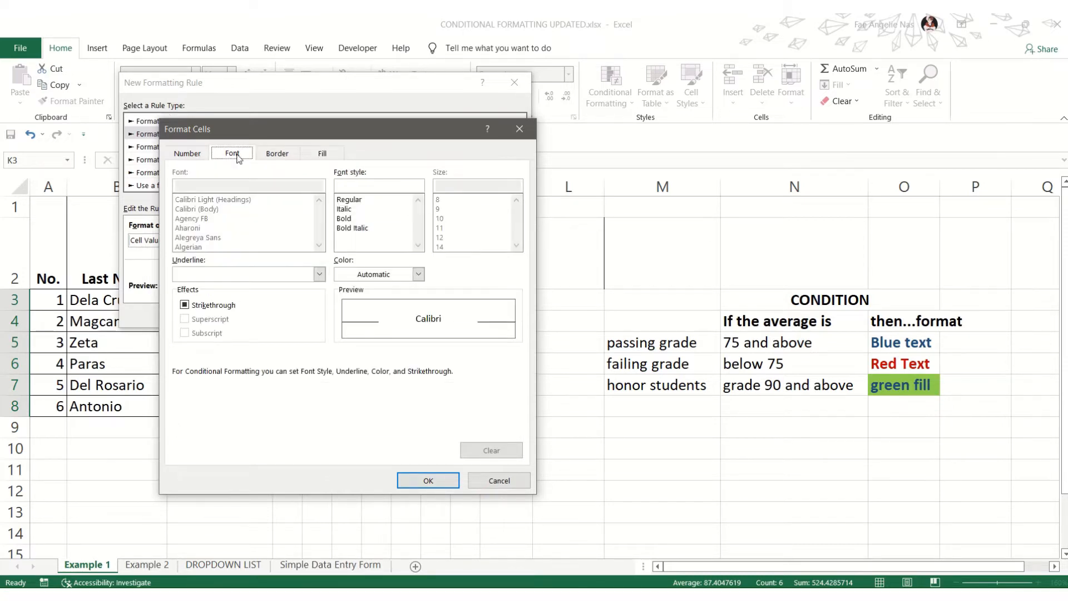
left_click(344, 220)
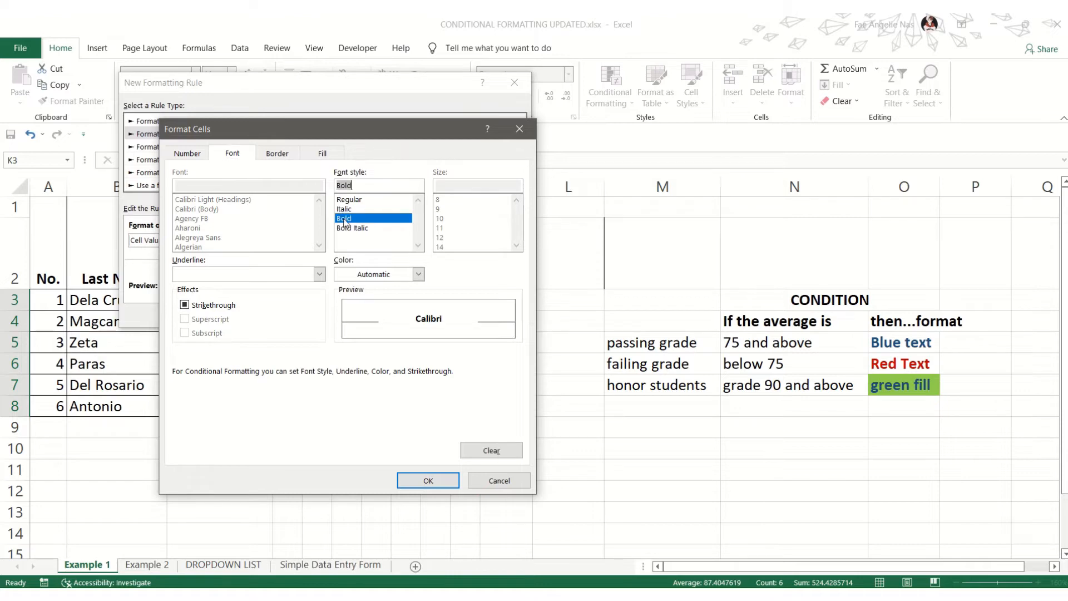
left_click(417, 274)
left_click(430, 398)
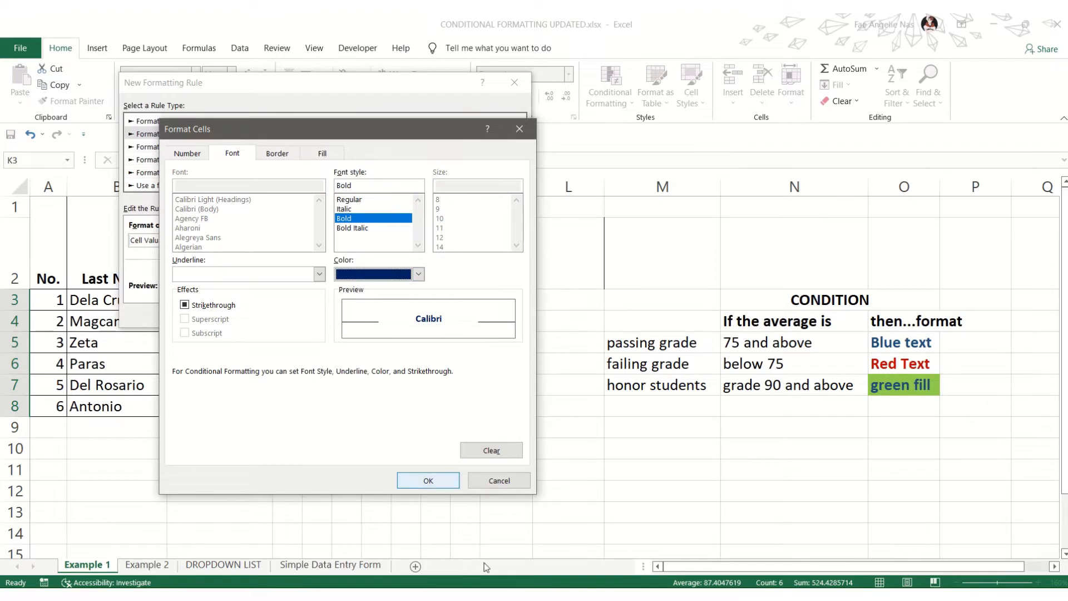
left_click(428, 480)
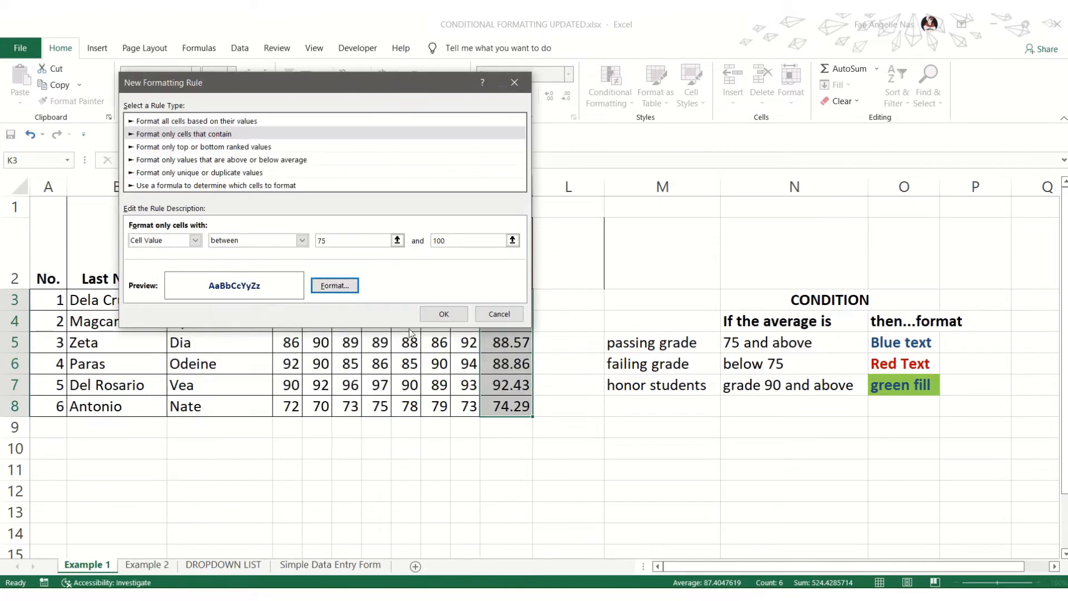
left_click(435, 315)
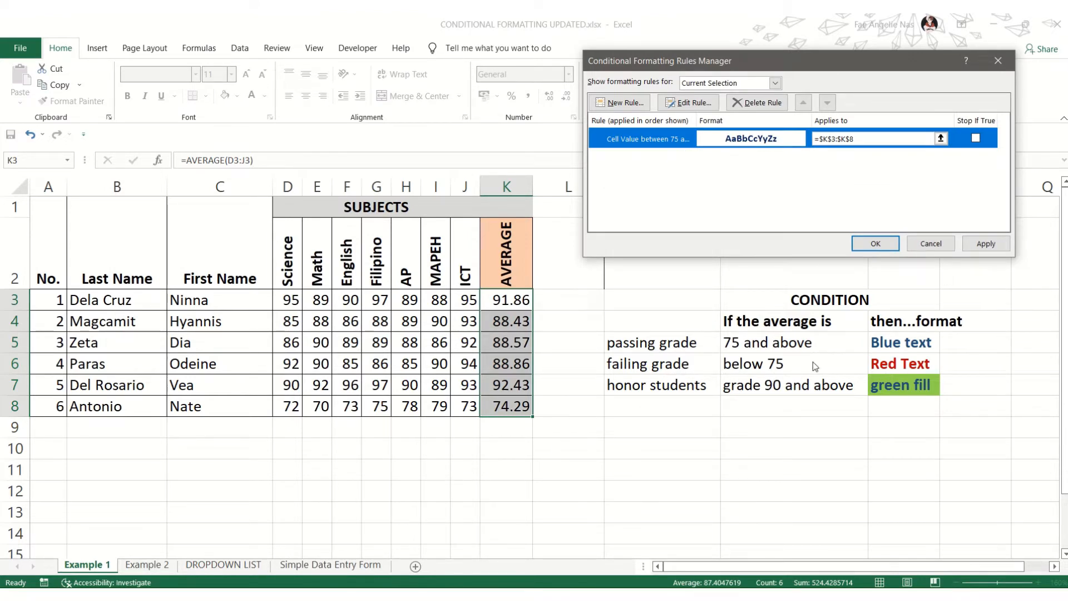
Start a second rule of type "Format only cells that contain" for cell values less than 75
left_click(629, 104)
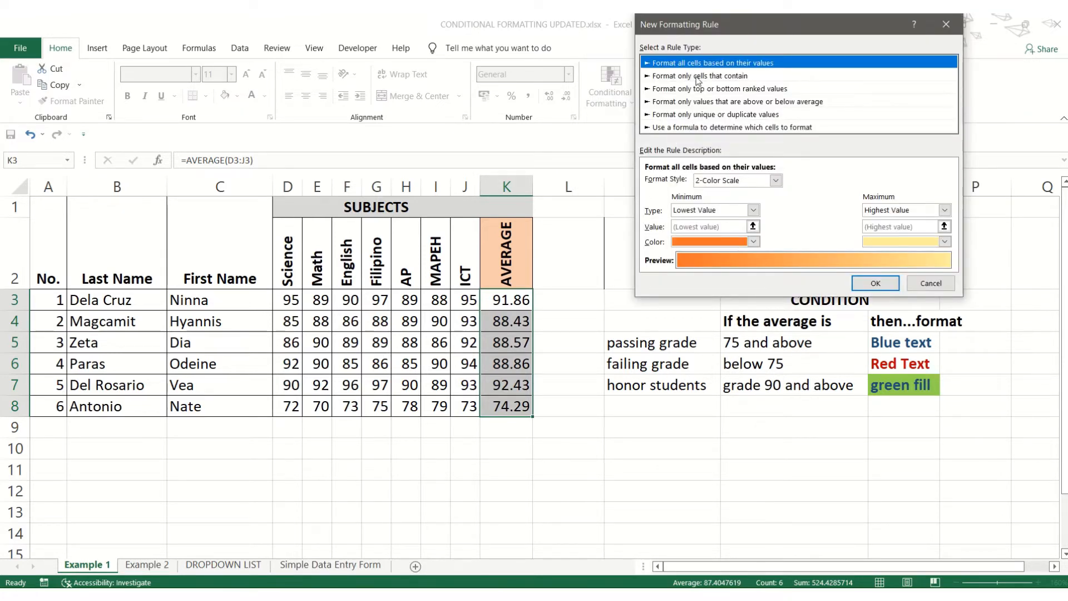
left_click(676, 76)
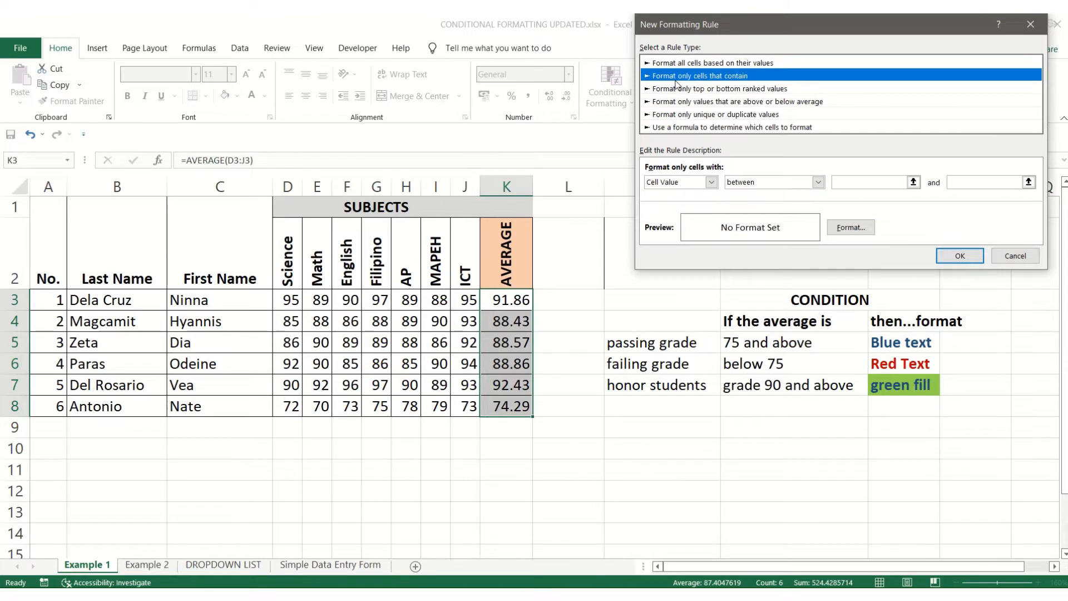
left_click(817, 182)
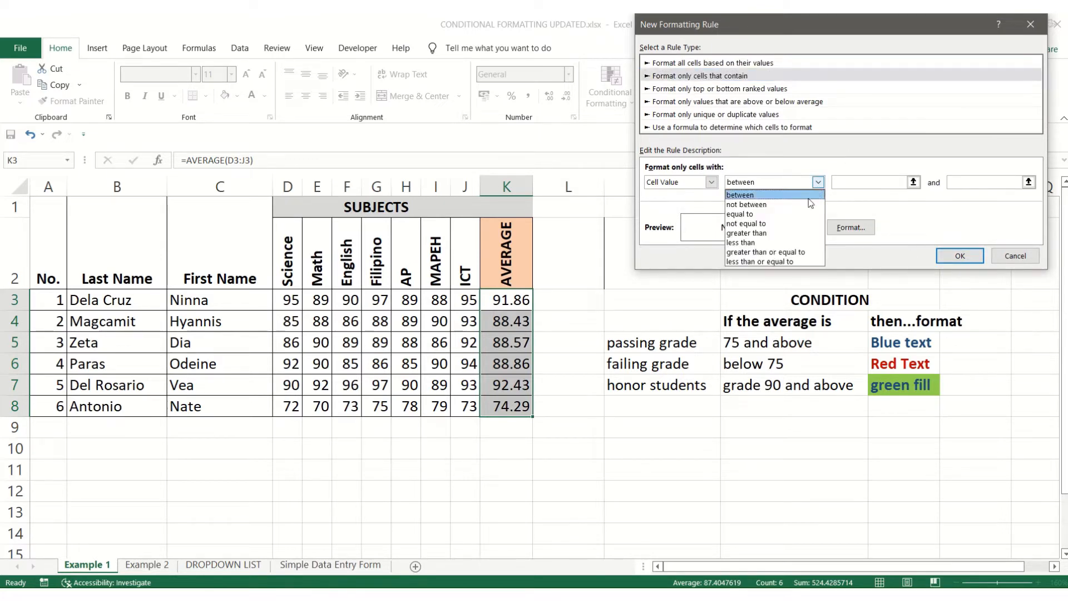
left_click(762, 243)
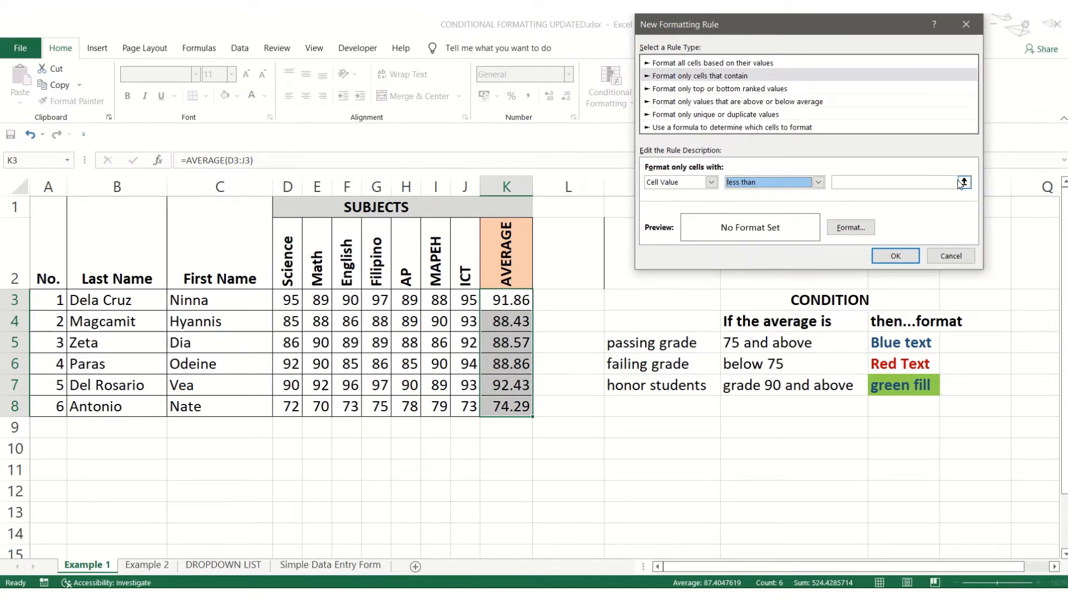
left_click(931, 181)
type("75")
Give the less-than-75 rule a bold red font and add it to the rules list
left_click(846, 230)
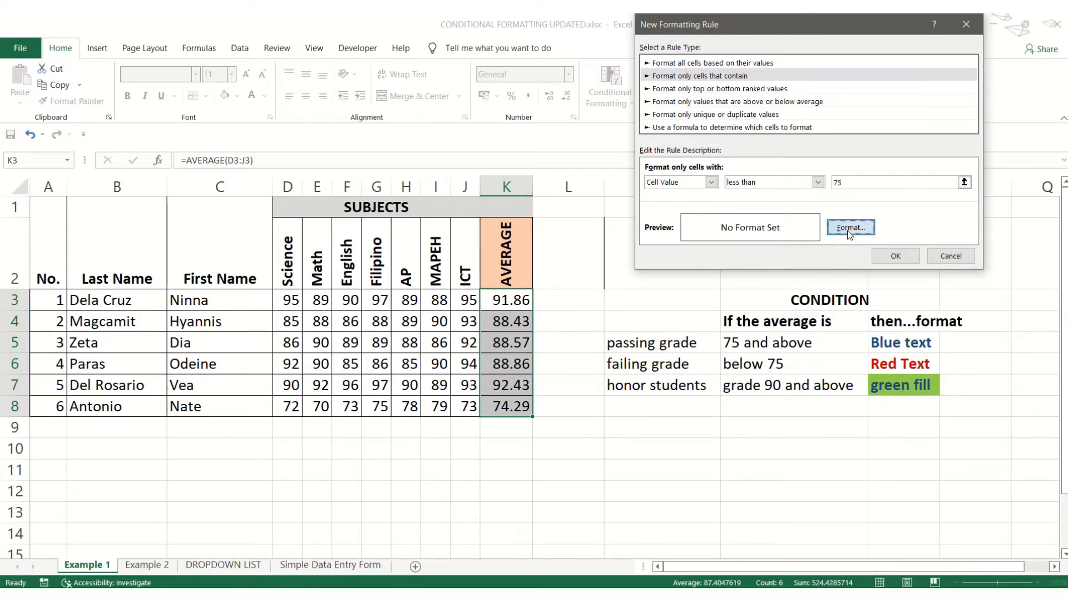
left_click_drag(843, 20, 575, 118)
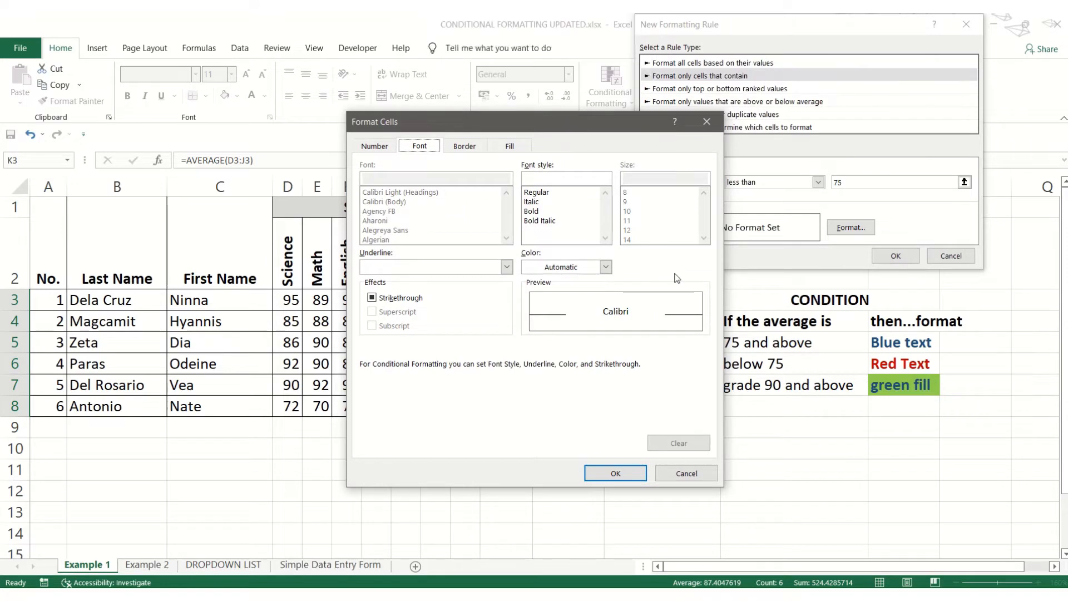
left_click(535, 212)
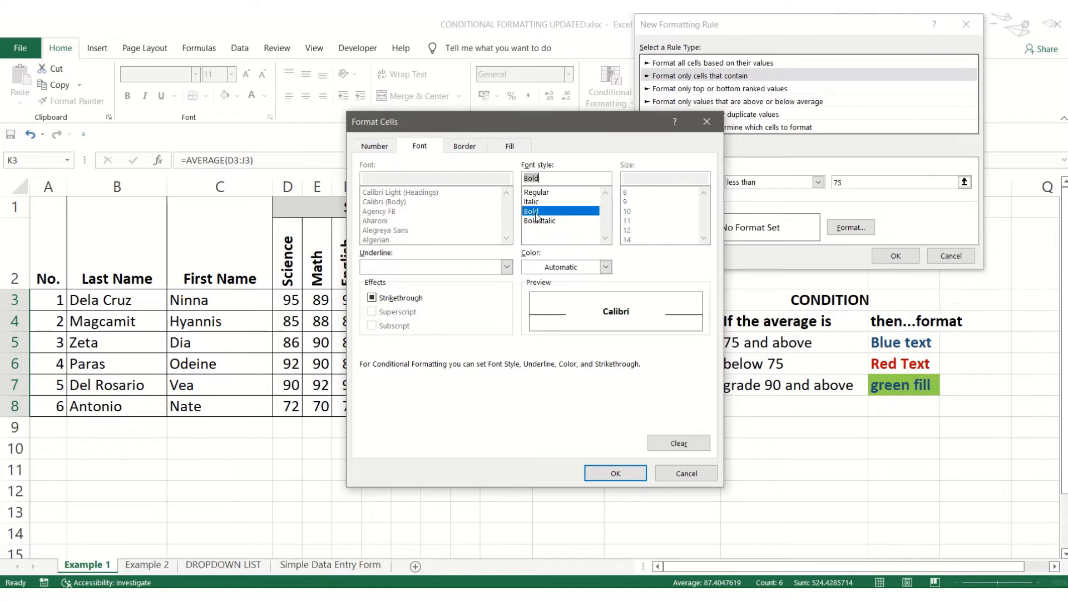
left_click(604, 268)
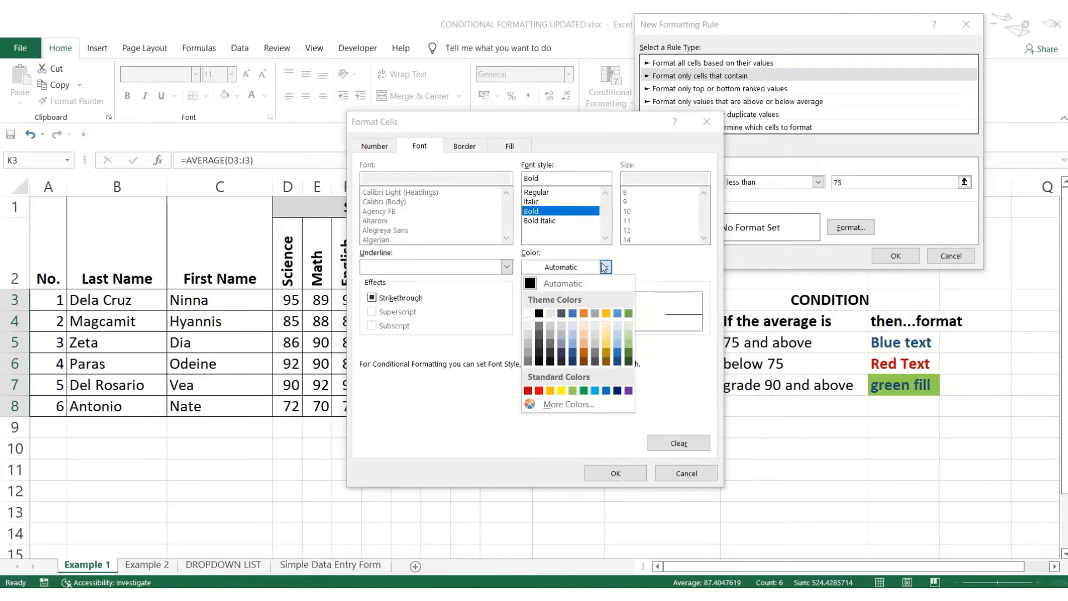
left_click(539, 391)
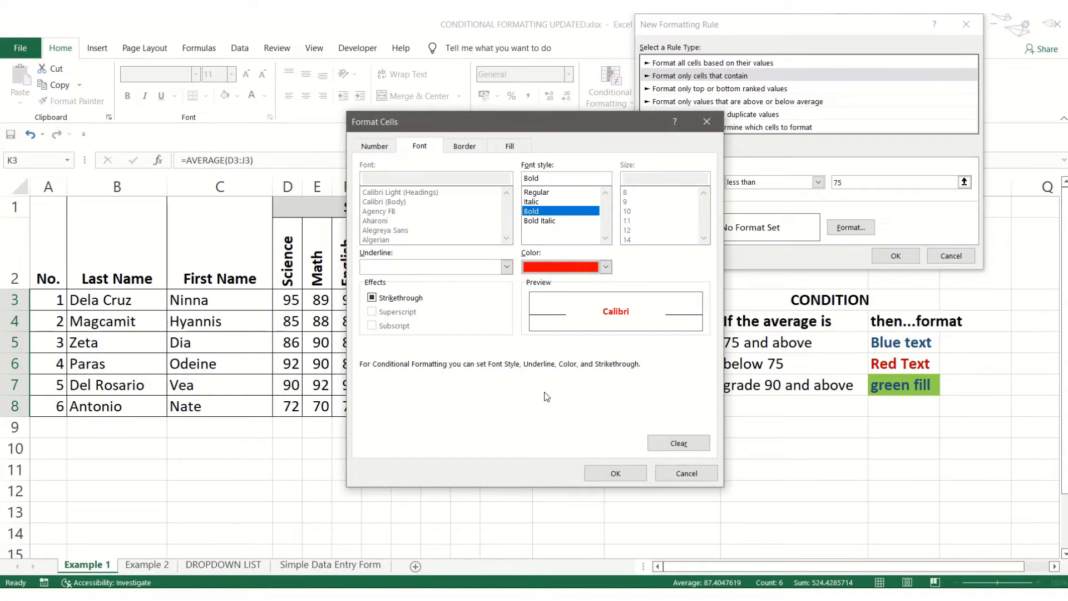
left_click(599, 473)
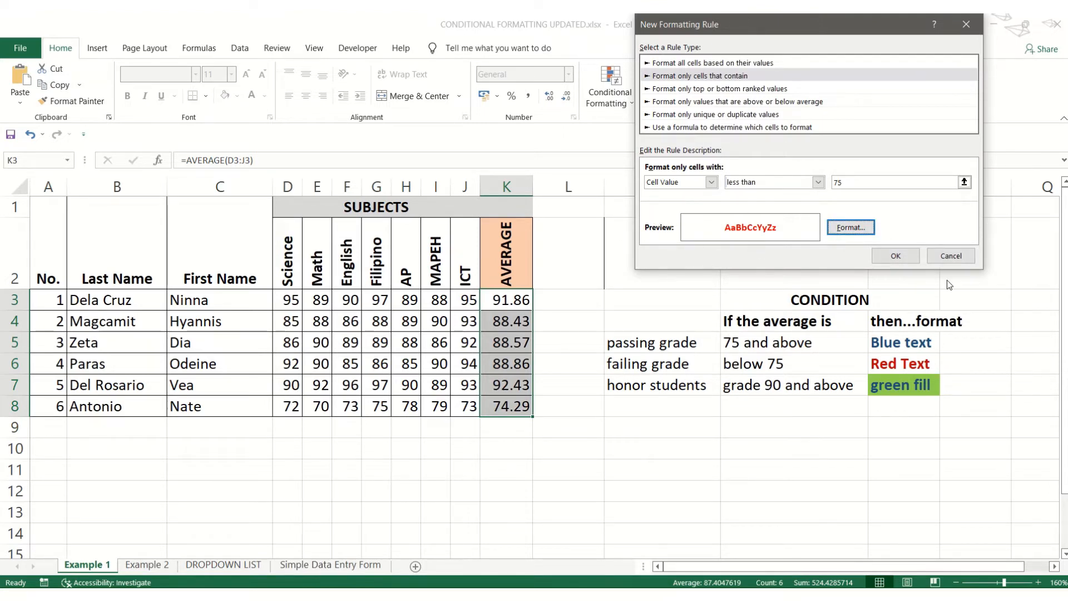
left_click(894, 257)
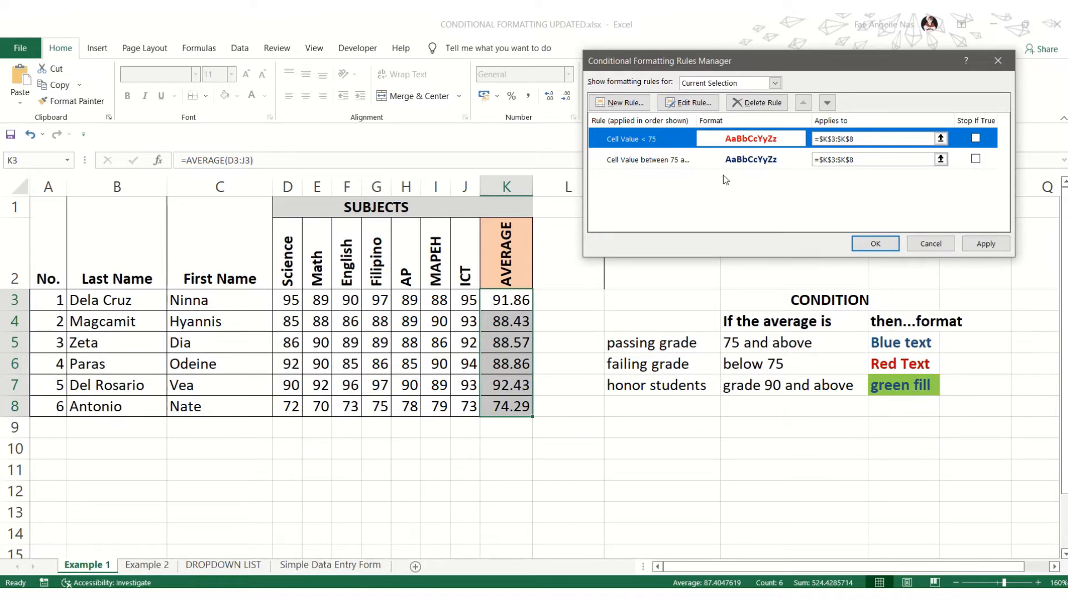
Start a third rule of type "Format only cells that contain" for cell values between 90 and 100
left_click(614, 103)
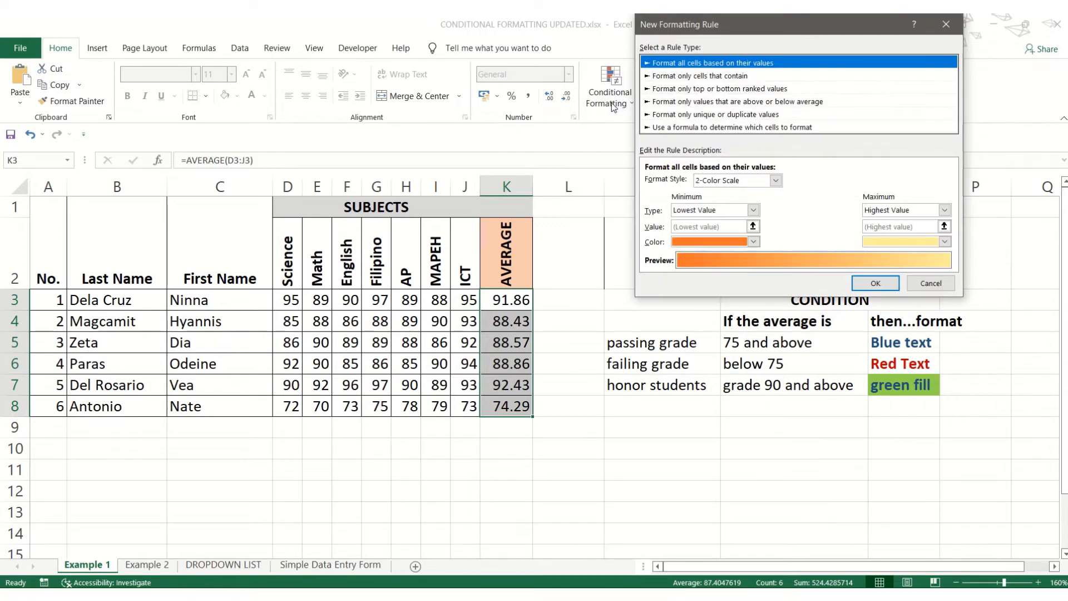
left_click(737, 81)
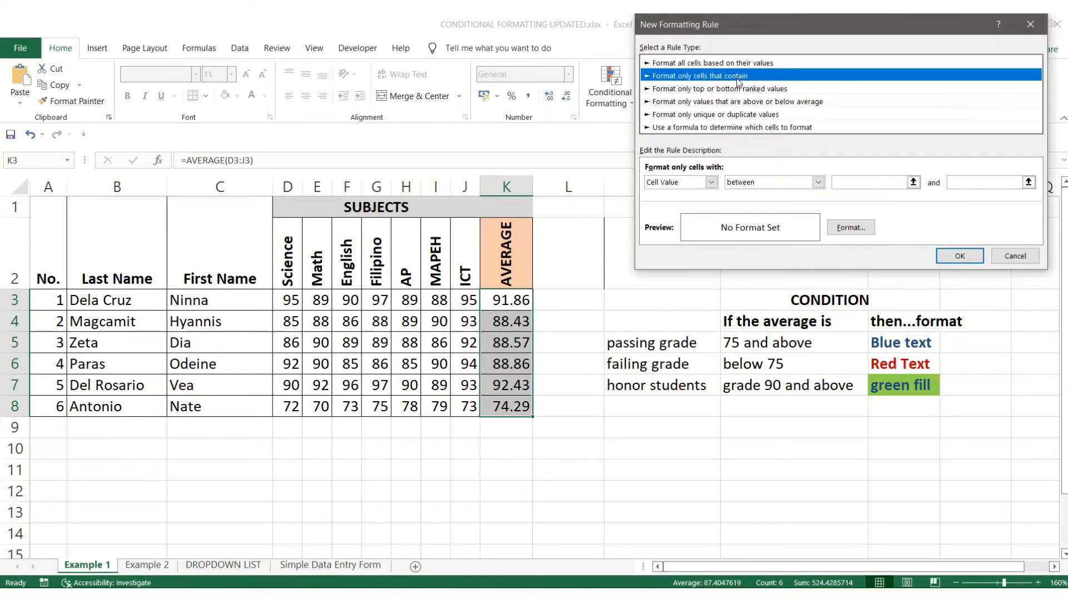
left_click(875, 181)
type("90")
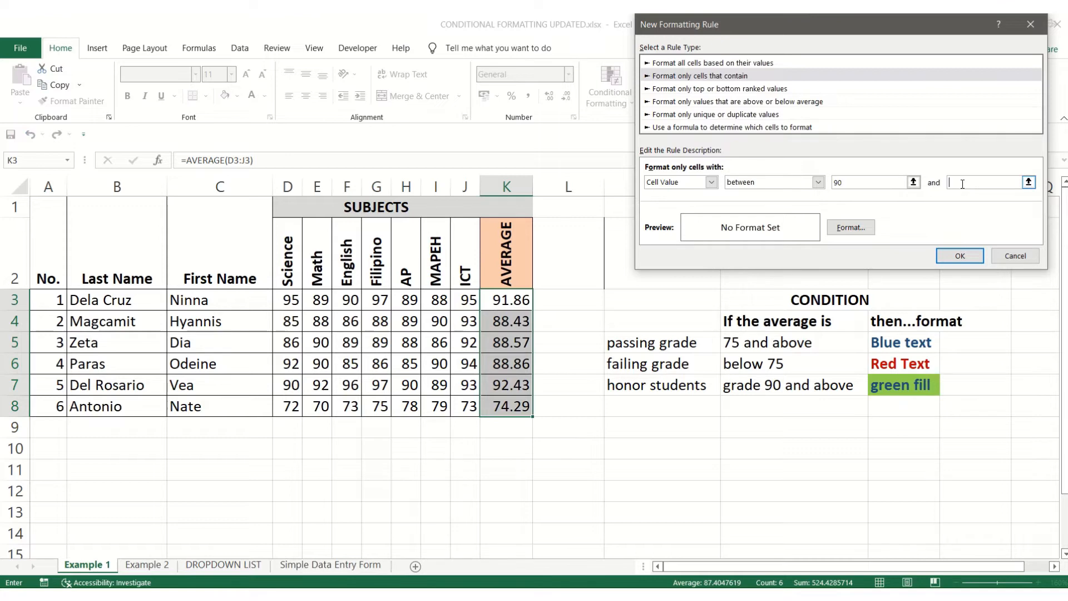
left_click(963, 183)
type("100")
Set the font of the 90-to-100 rule's format to bold dark blue
left_click(851, 227)
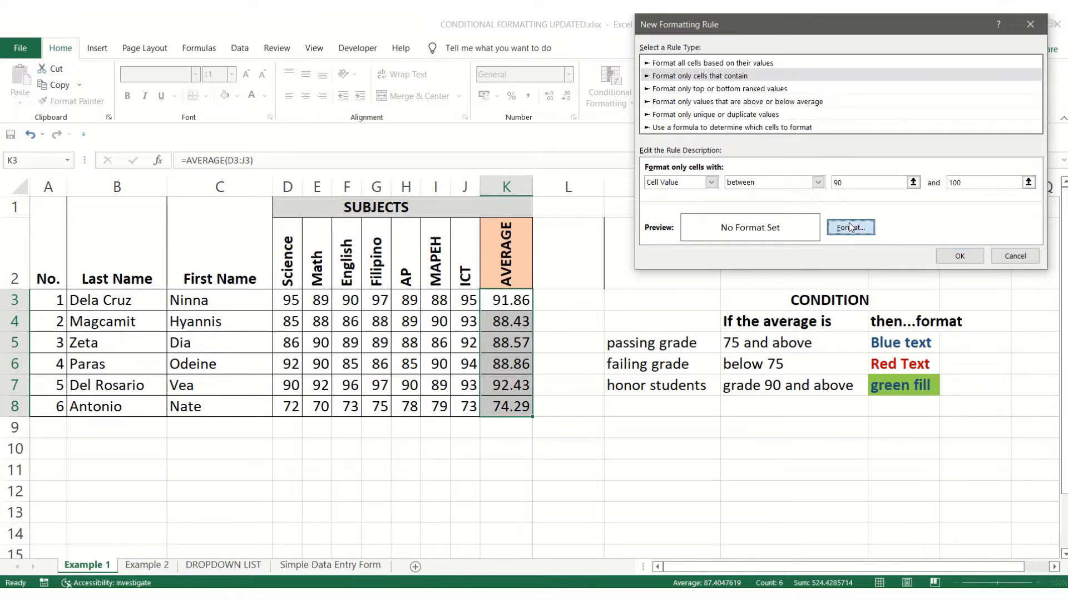
left_click_drag(790, 25, 425, 68)
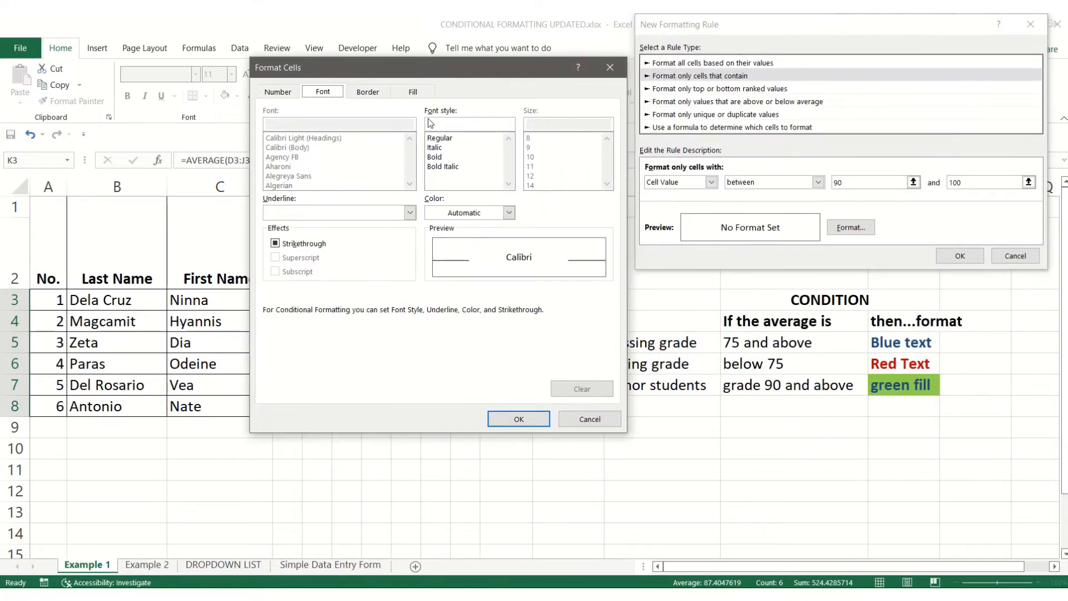
left_click(439, 157)
left_click(507, 214)
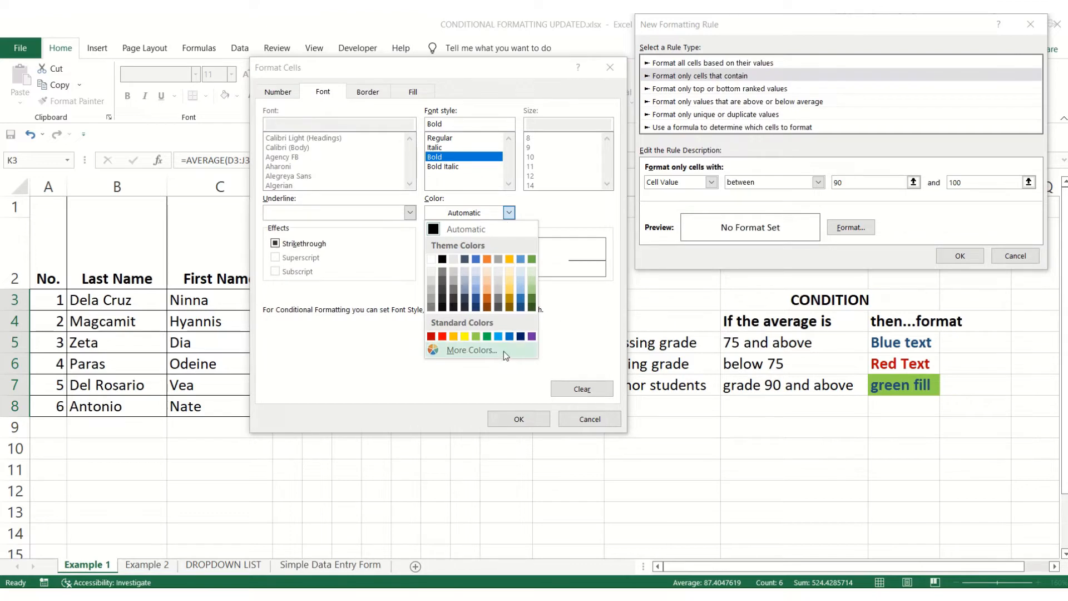
left_click(521, 336)
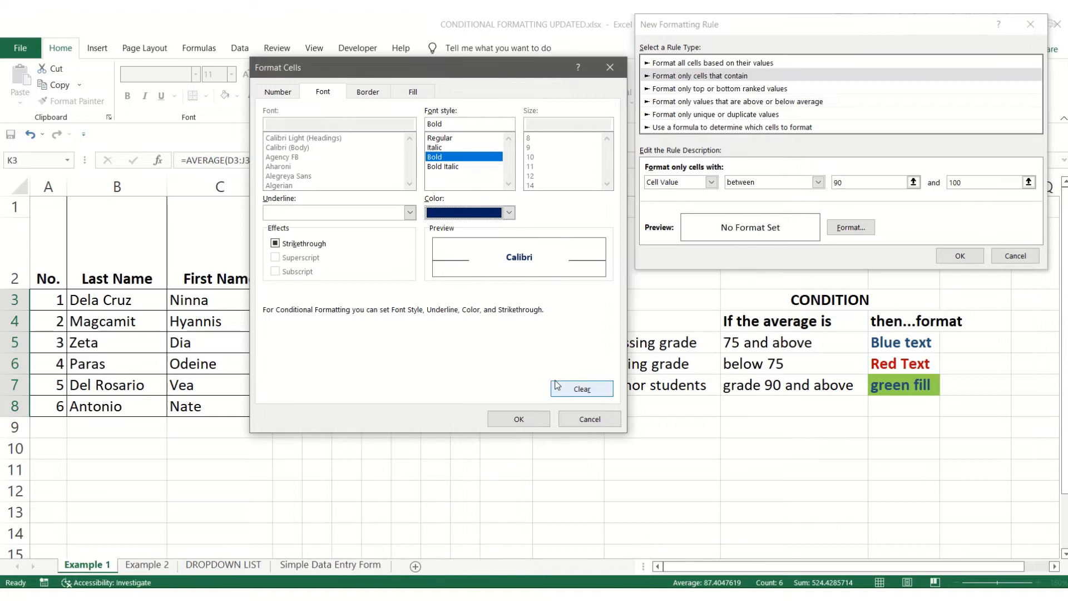
Add a light green fill to the 90-to-100 rule, save it, and apply all three rules to the averages
left_click(414, 92)
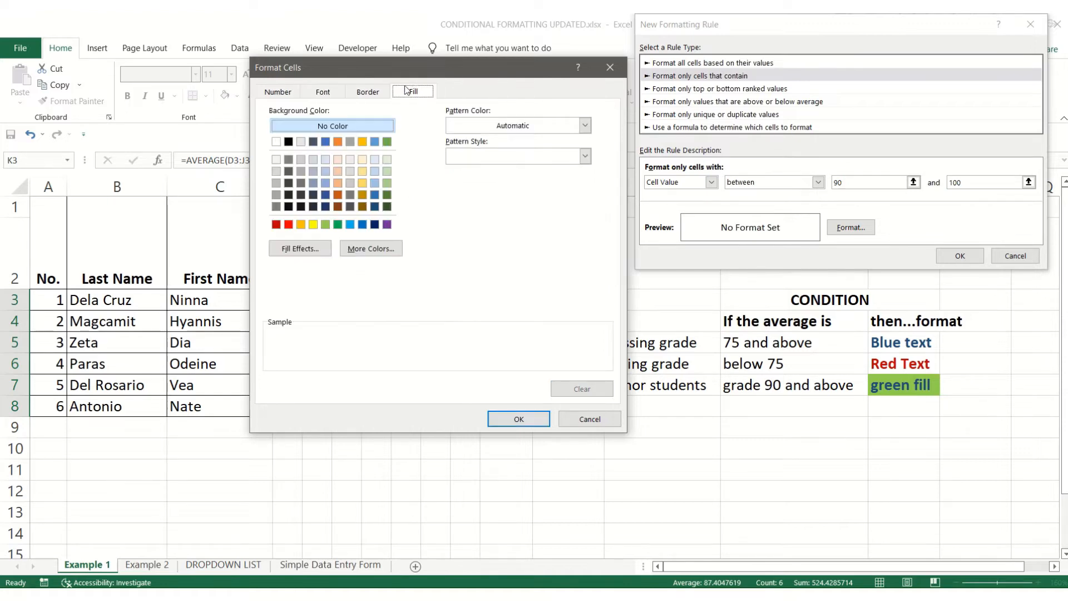
left_click(325, 224)
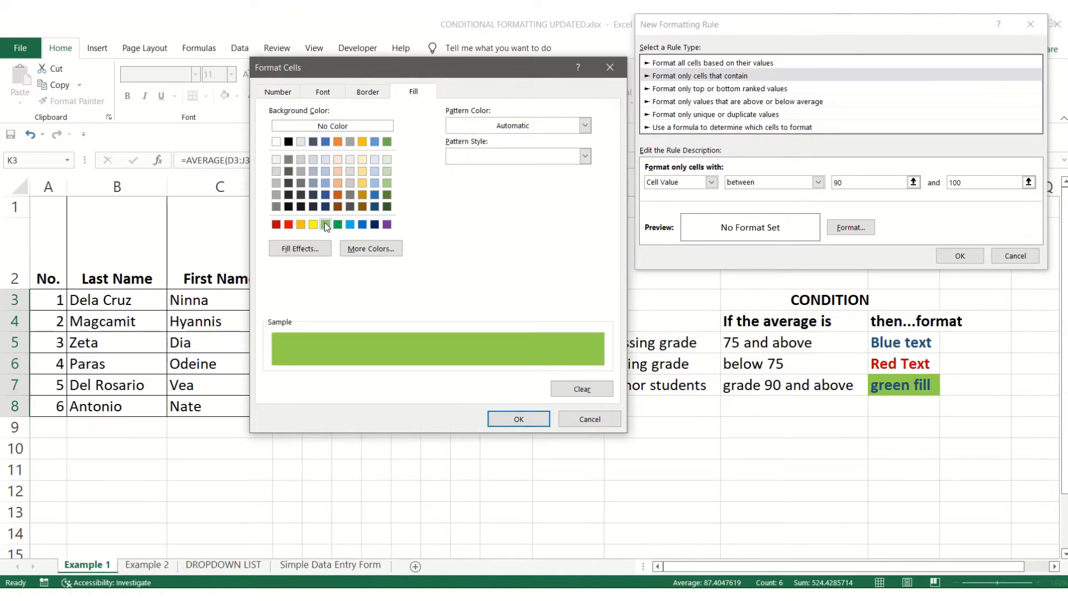
left_click(518, 419)
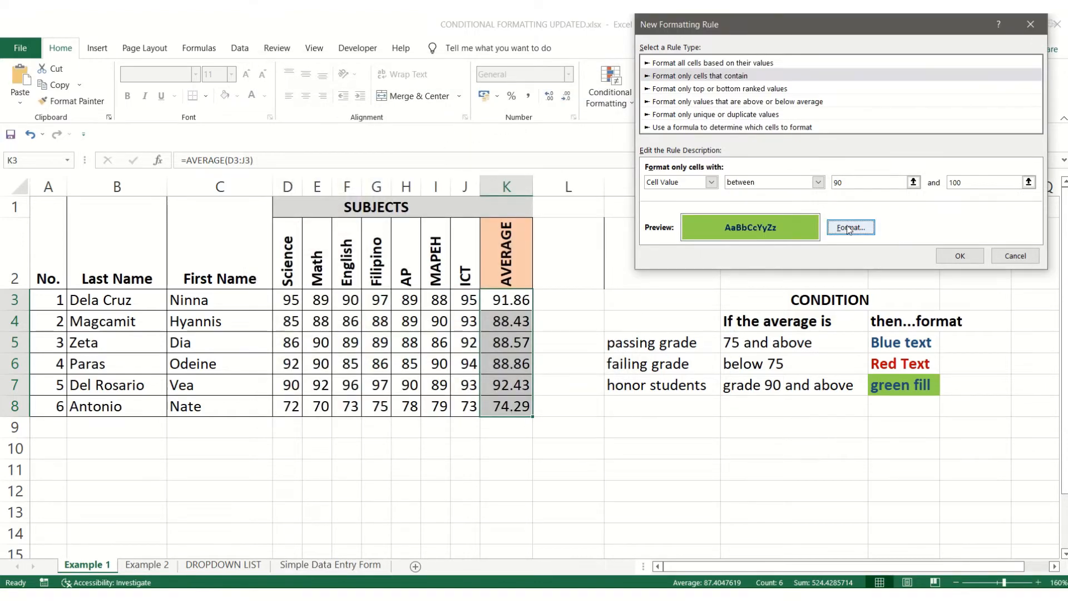
left_click(959, 256)
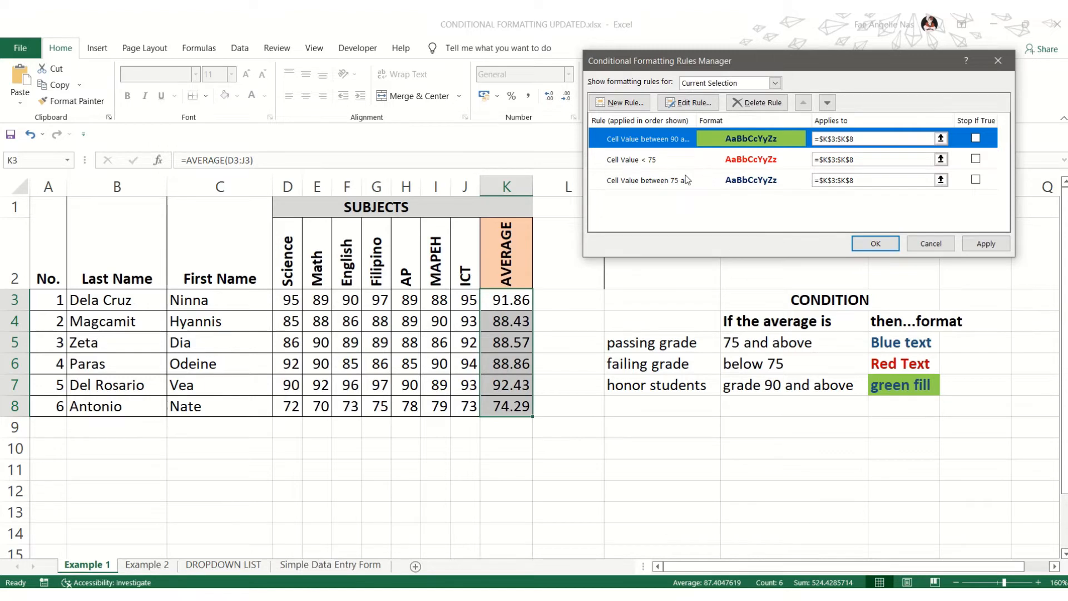
left_click(879, 246)
left_click(544, 427)
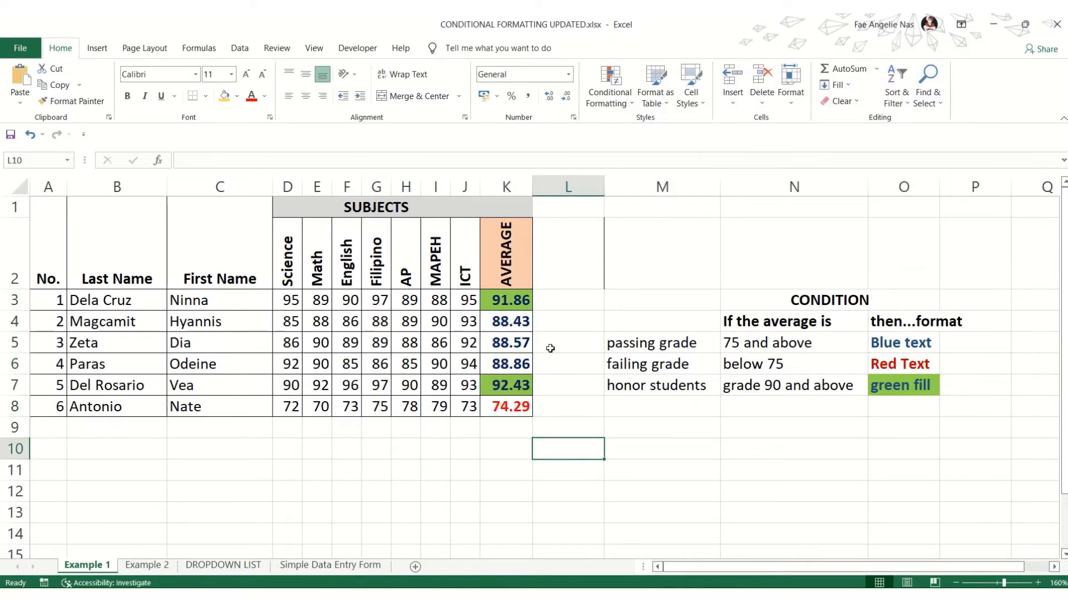
Check the formatted averages in K3:K8 against the formats listed in the condition table
left_click_drag(509, 301, 519, 406)
left_click(549, 315)
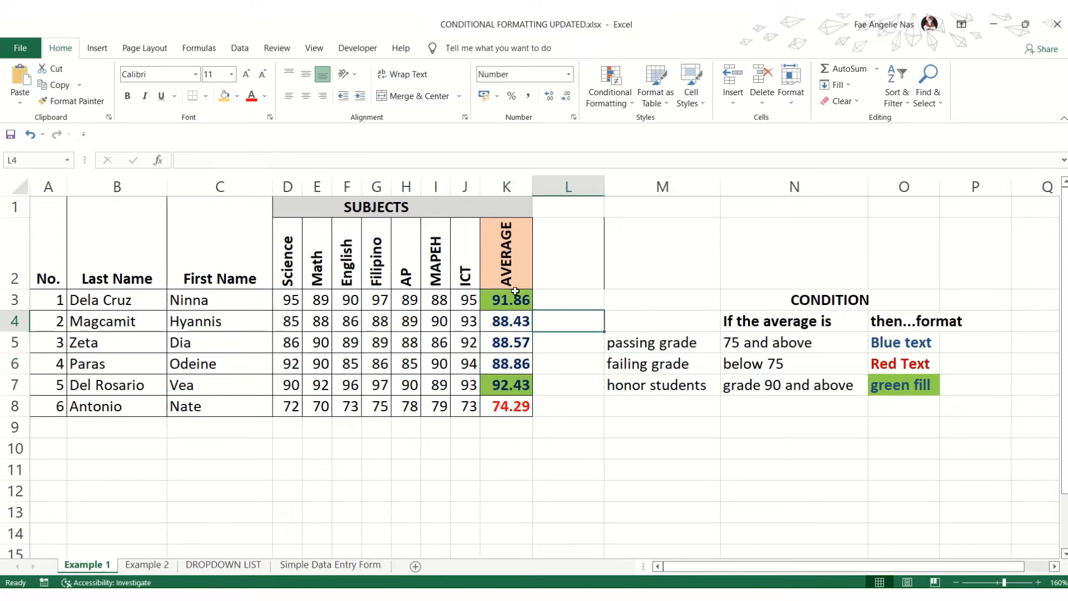
left_click(516, 301)
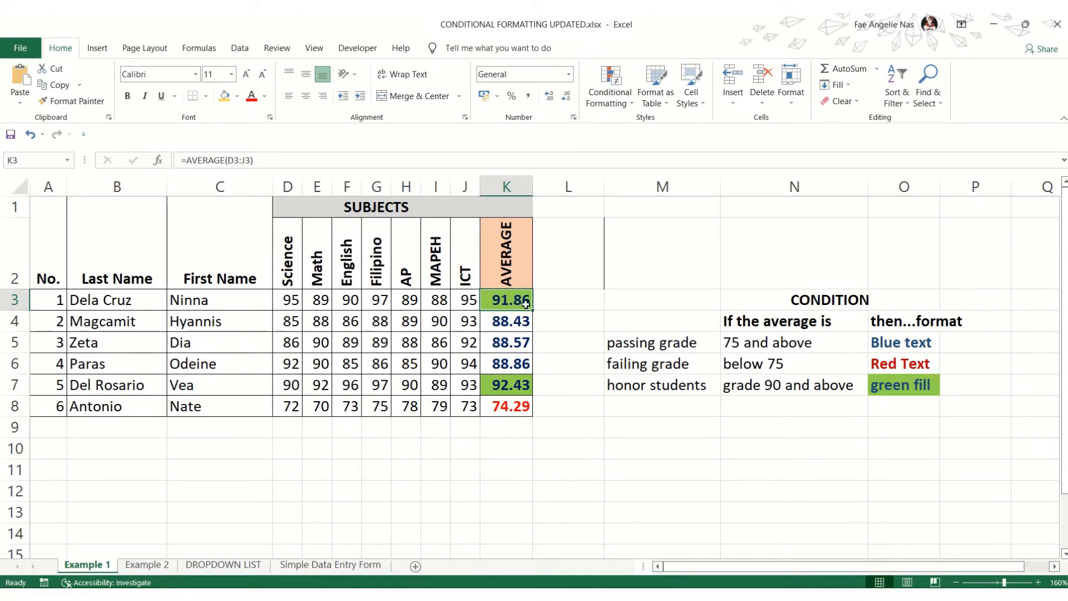
left_click(922, 343)
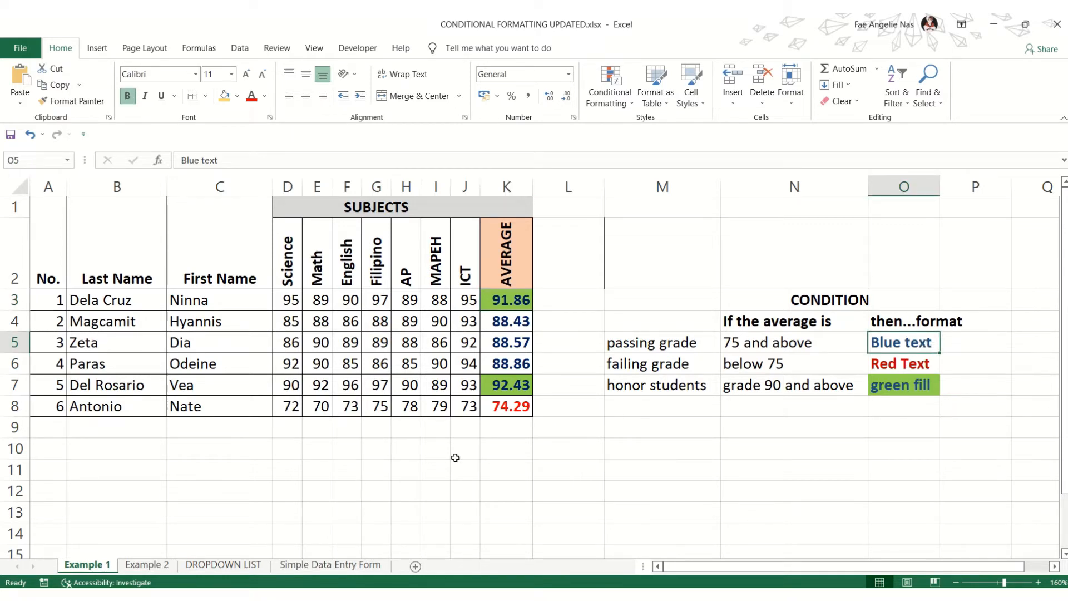
Test the passing-grade rule by entering 80 in K8, and undo the entry
left_click(523, 413)
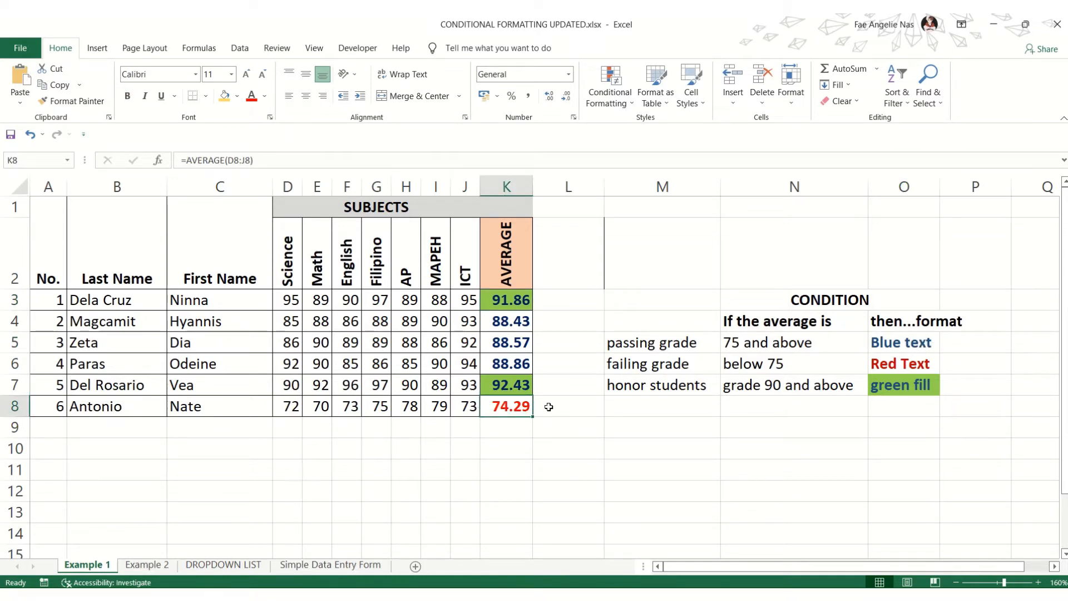
type("80")
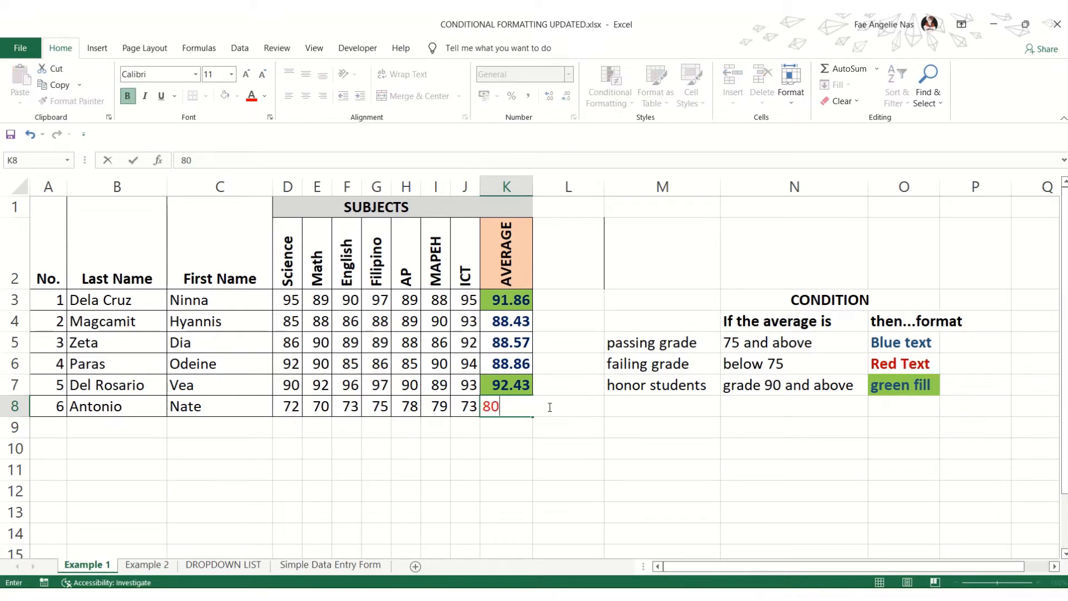
key("Return")
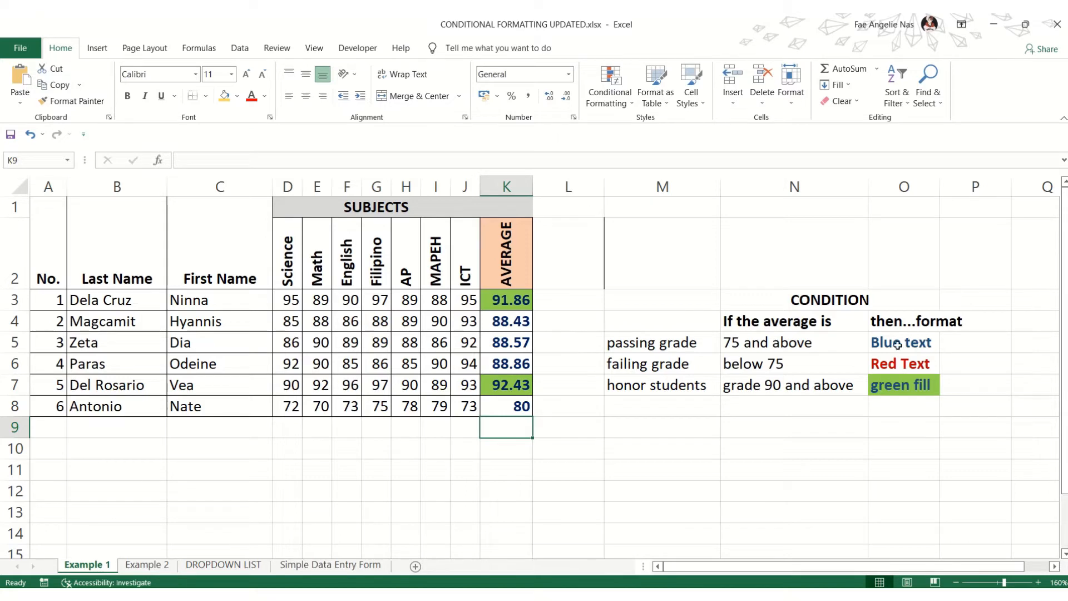
key("ctrl+z")
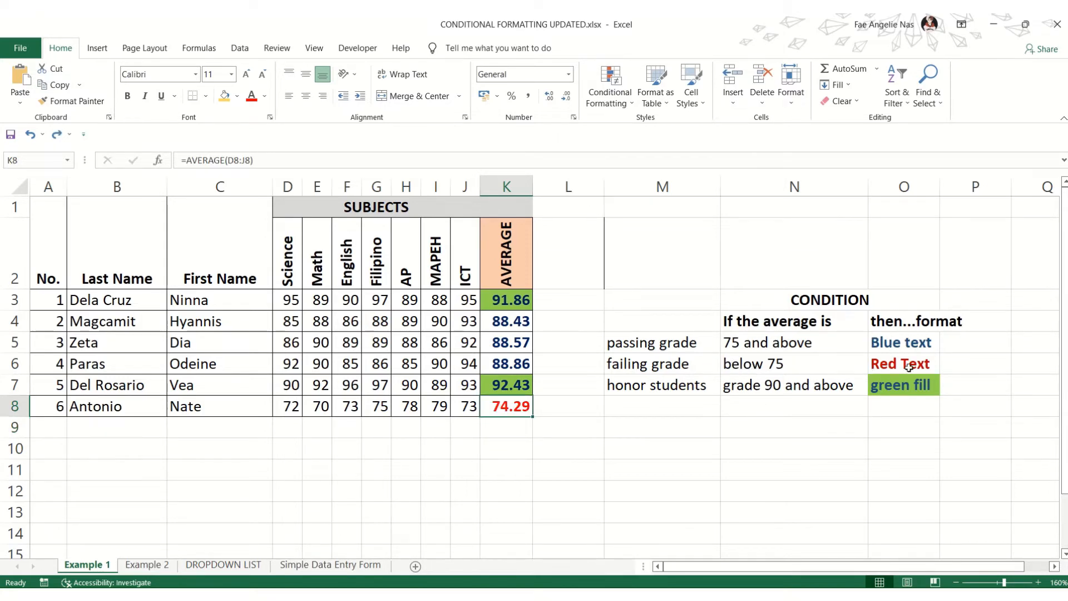
Test the failing-grade rule by entering 70 in K7, and undo the entry
left_click(524, 385)
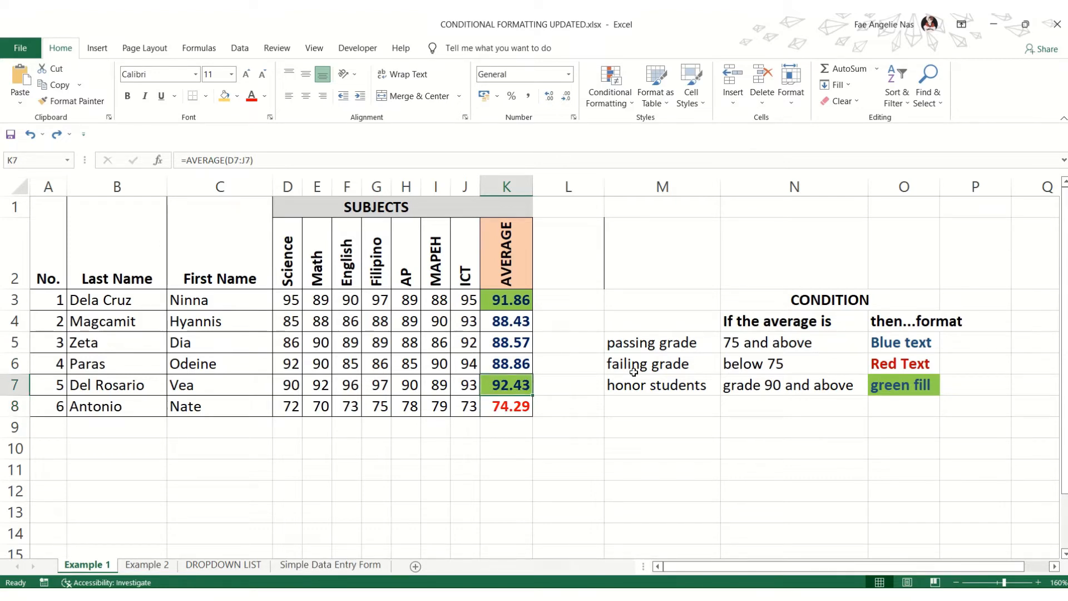
type("70")
key("Return")
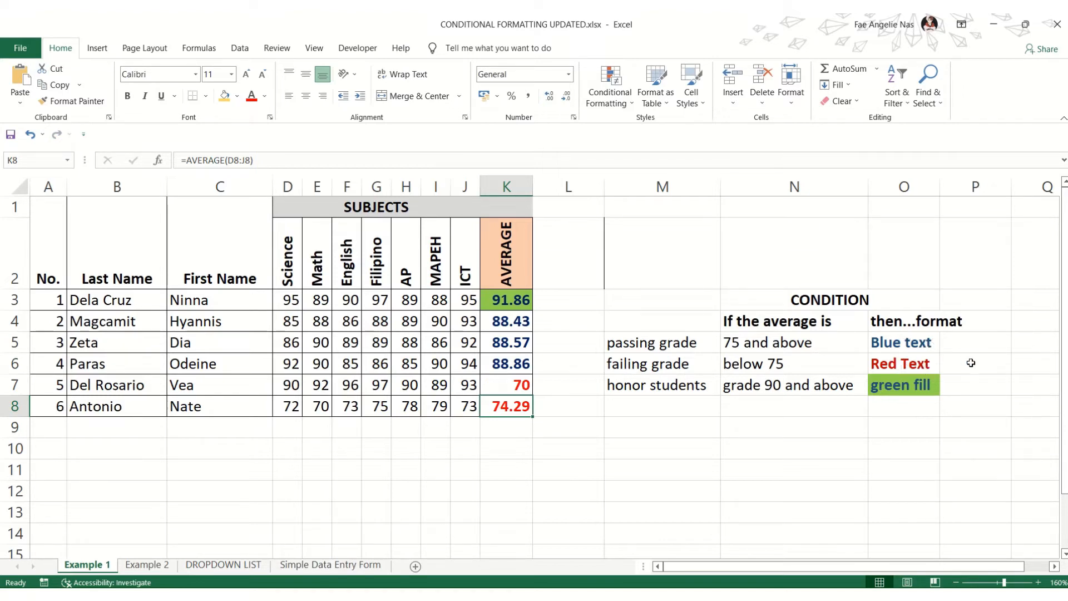
key("ctrl+z")
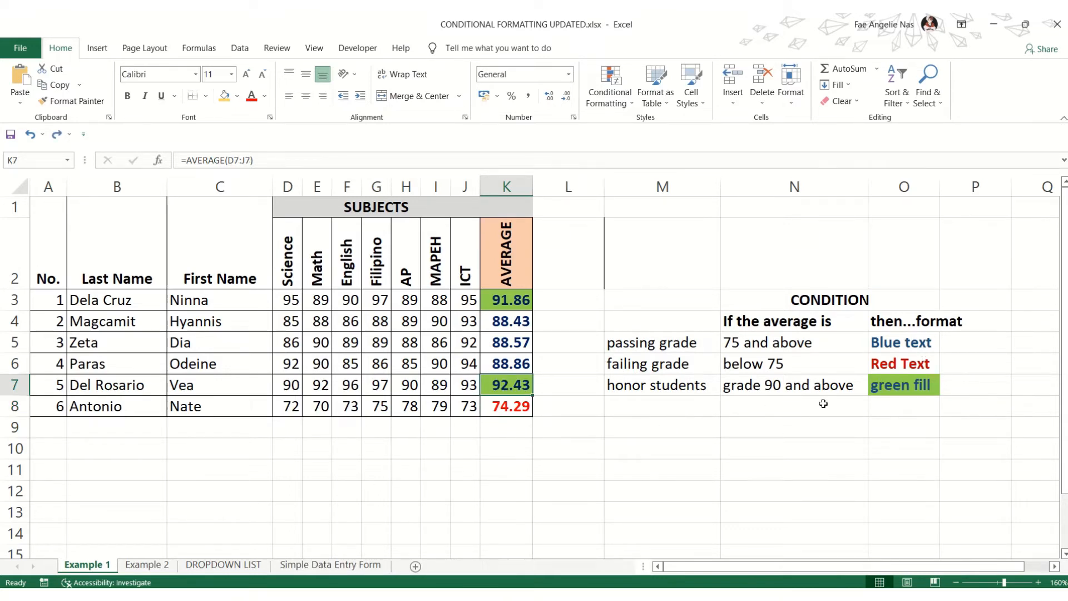
Compare the honor-student averages in K3 and K7 with the green fill format listed in O7
left_click(523, 304)
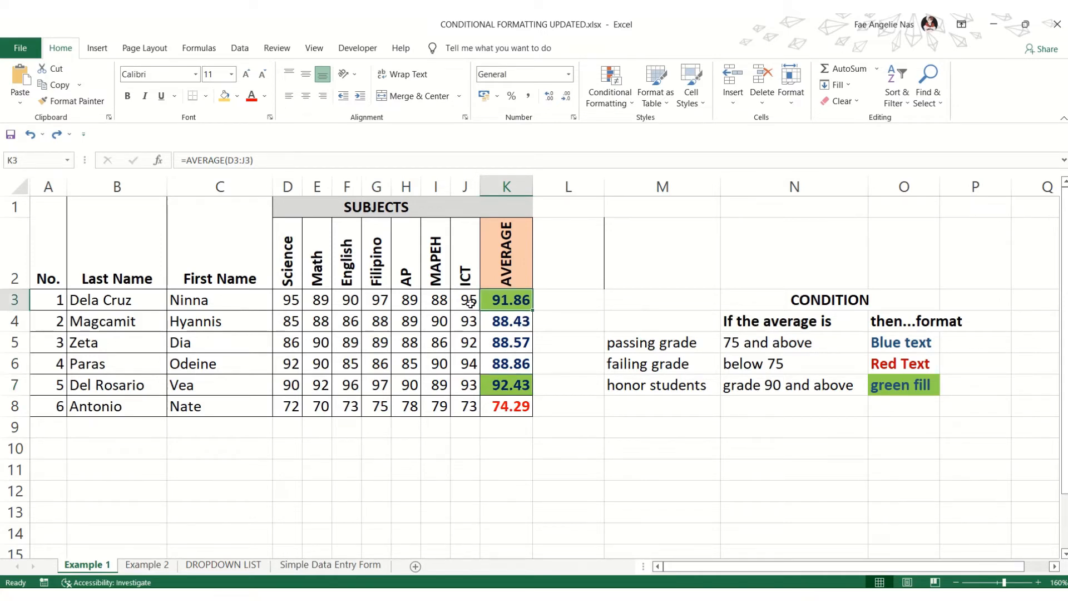
left_click(511, 384)
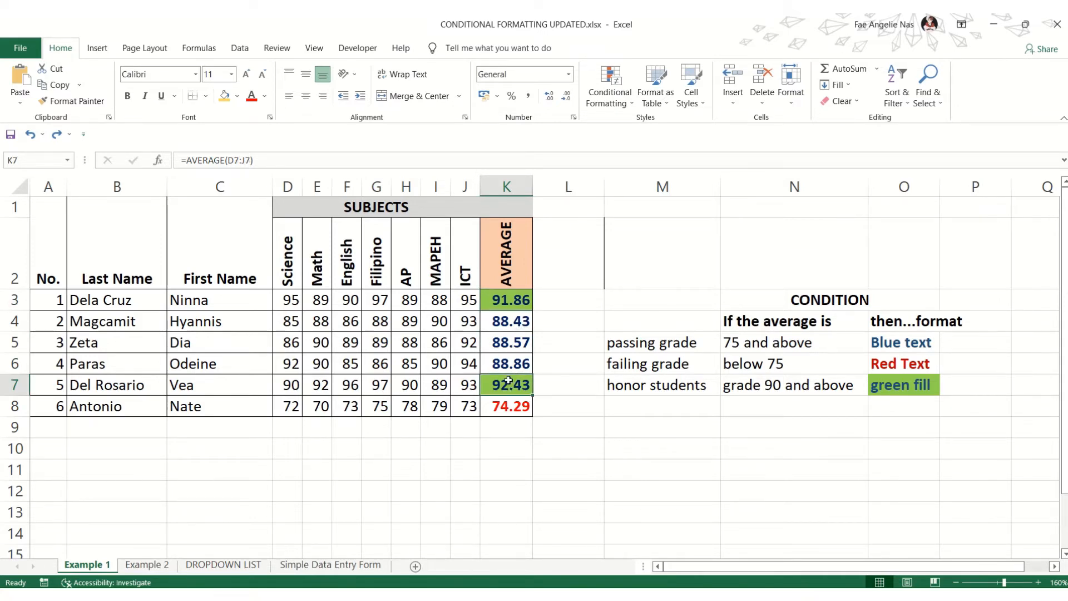
left_click(518, 307)
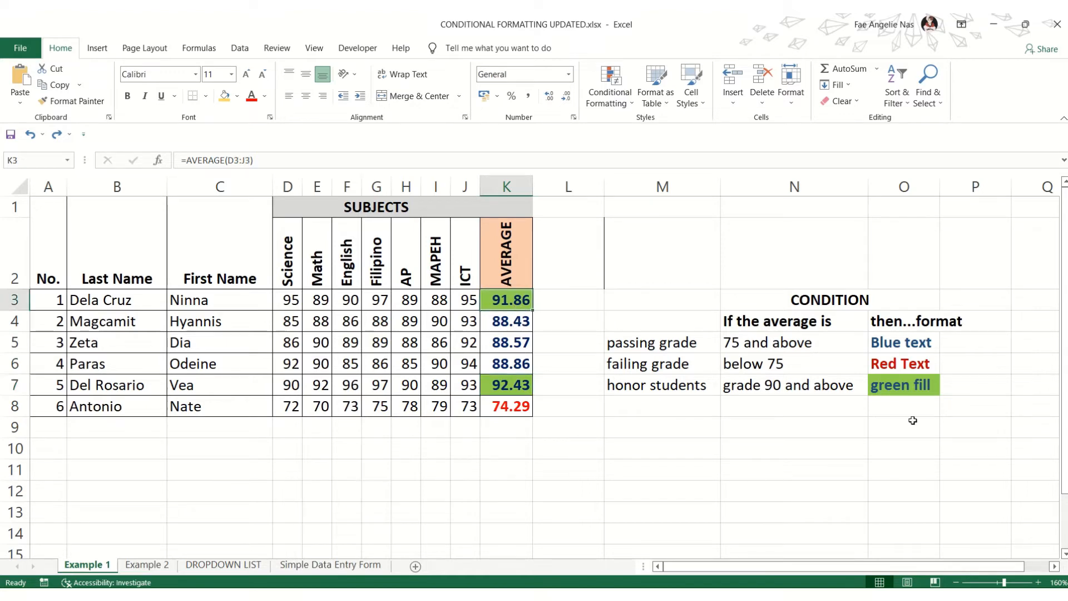
left_click(923, 391)
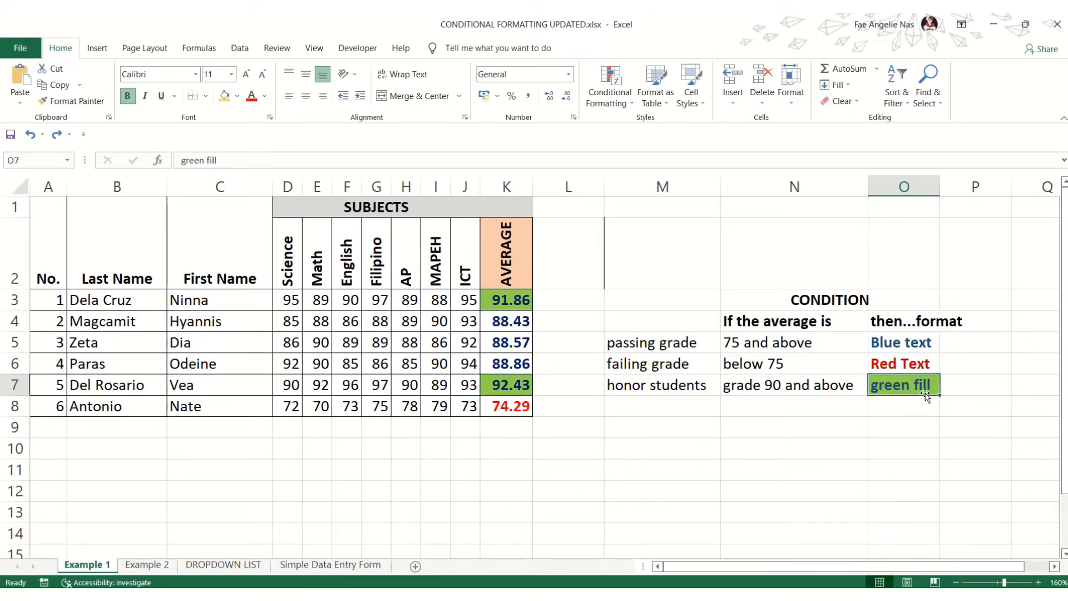
left_click(505, 303)
left_click(523, 388)
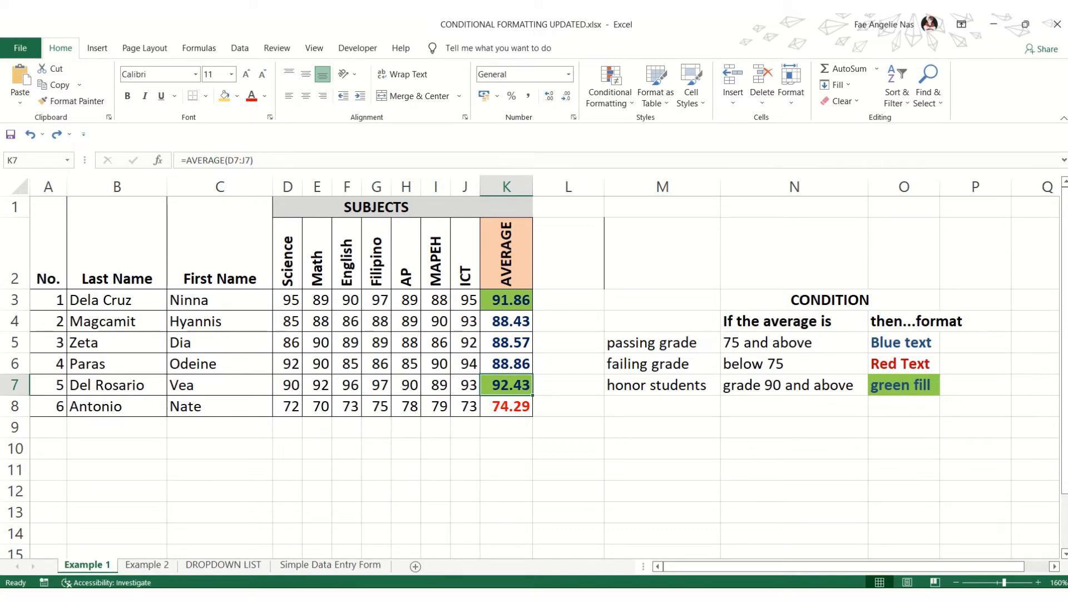
Open the Example 2 sheet with the sales data and enlarge it to 115%
left_click(147, 565)
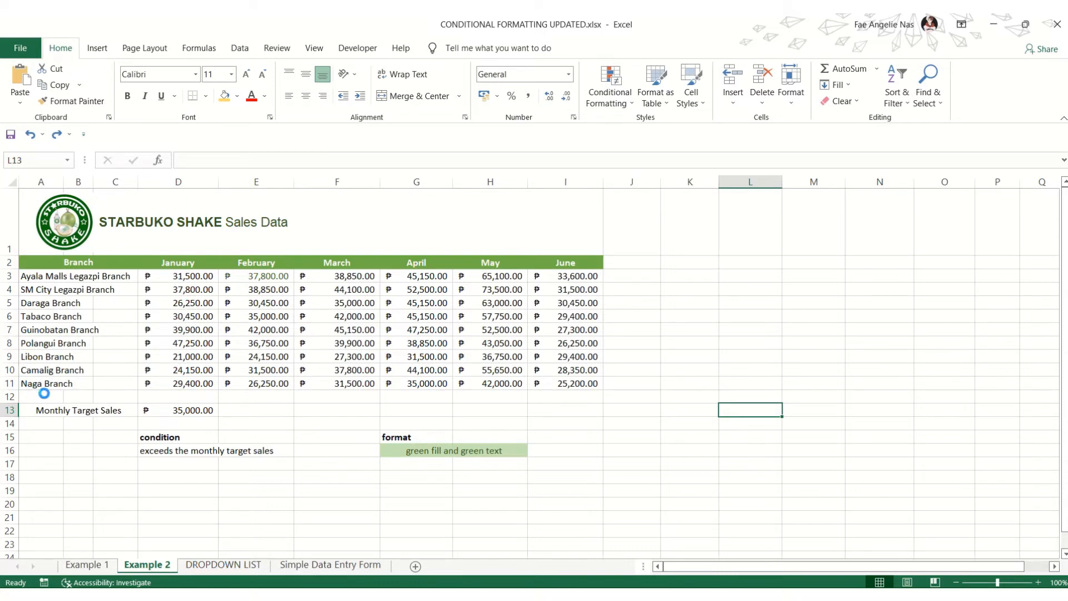
scroll(209, 360, "up", 1, "ctrl")
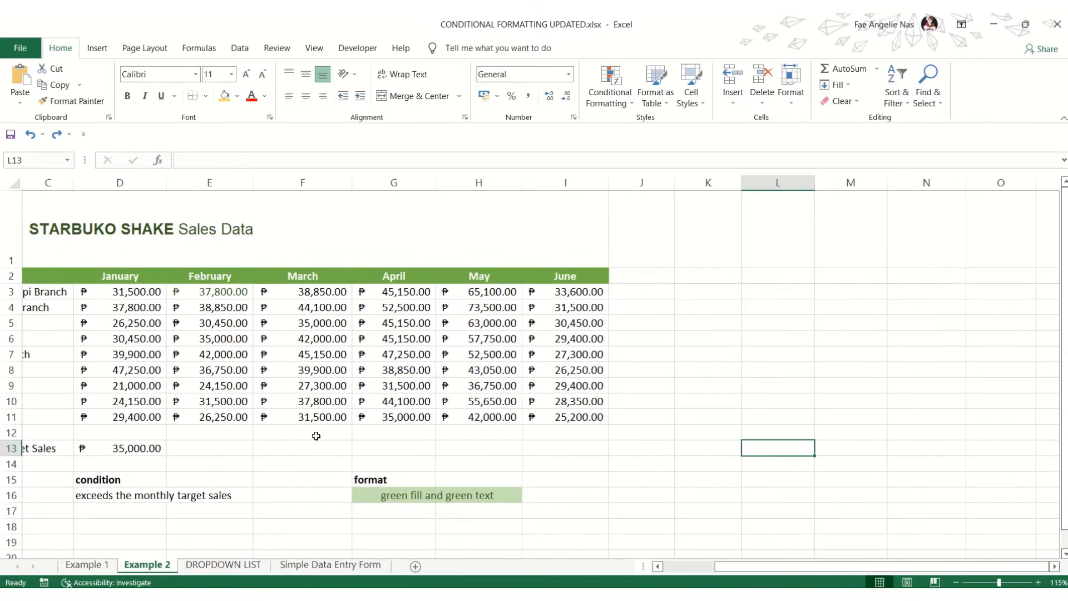
left_click_drag(740, 566, 688, 565)
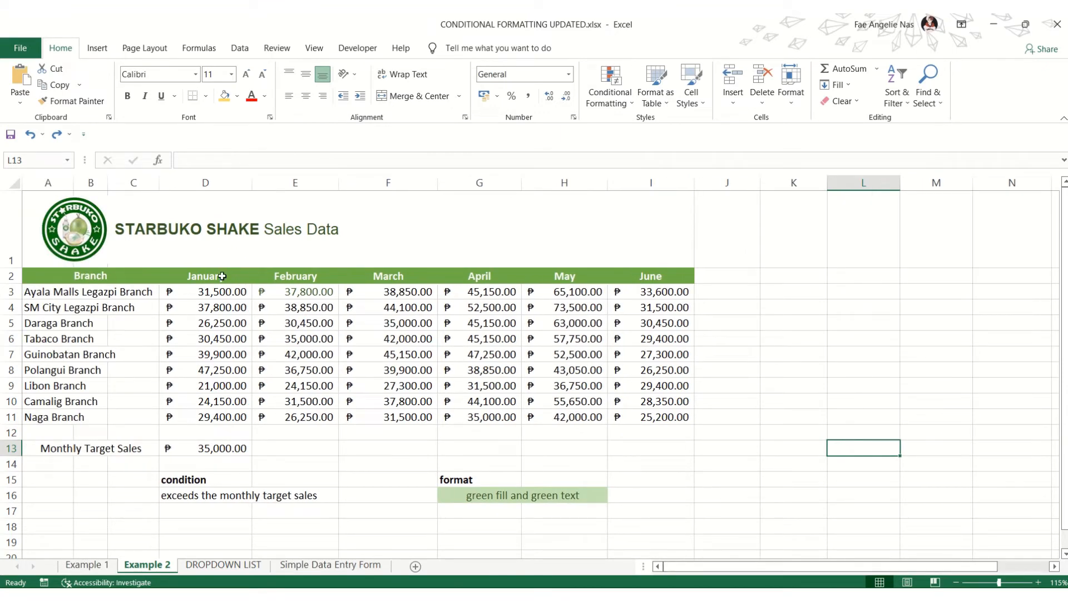
Review the branch names, the January-to-June sales in D3:I11, the monthly target in D13 and the condition in D16
left_click(63, 295)
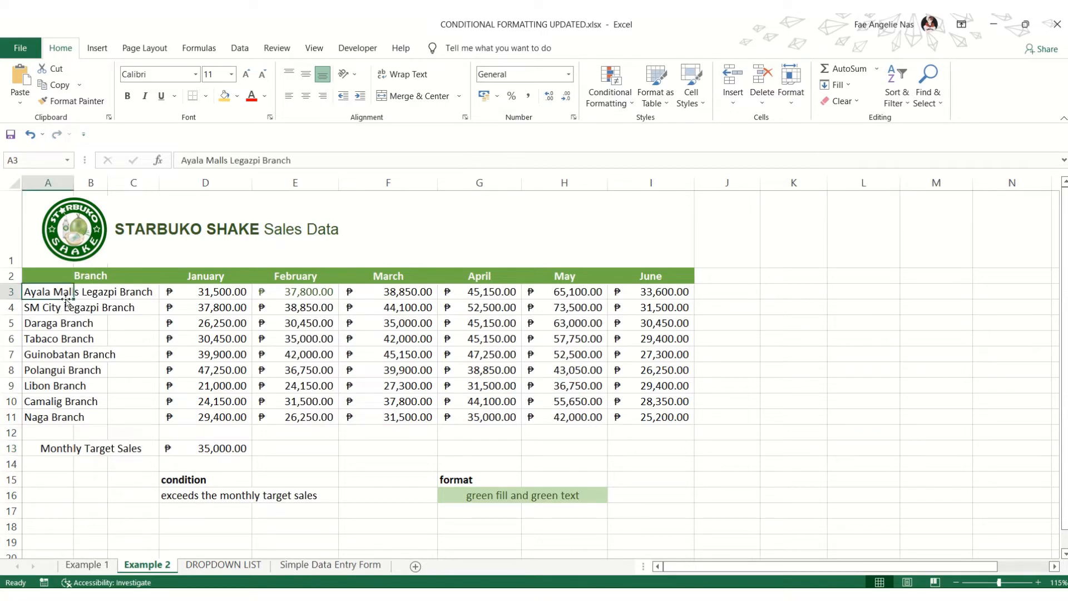
left_click(74, 312)
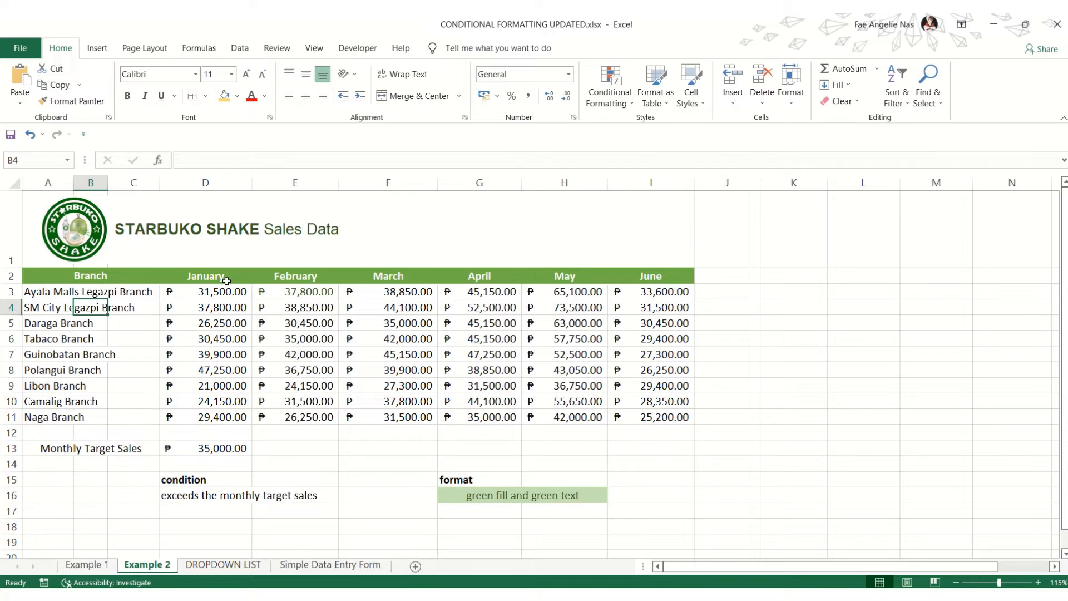
left_click_drag(220, 294, 631, 421)
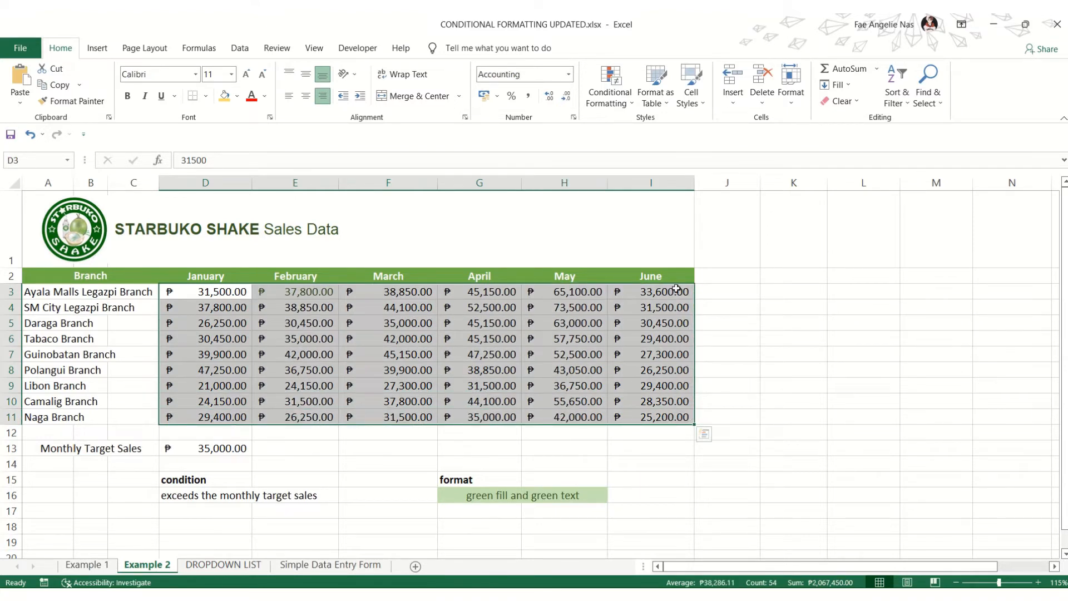
left_click(776, 333)
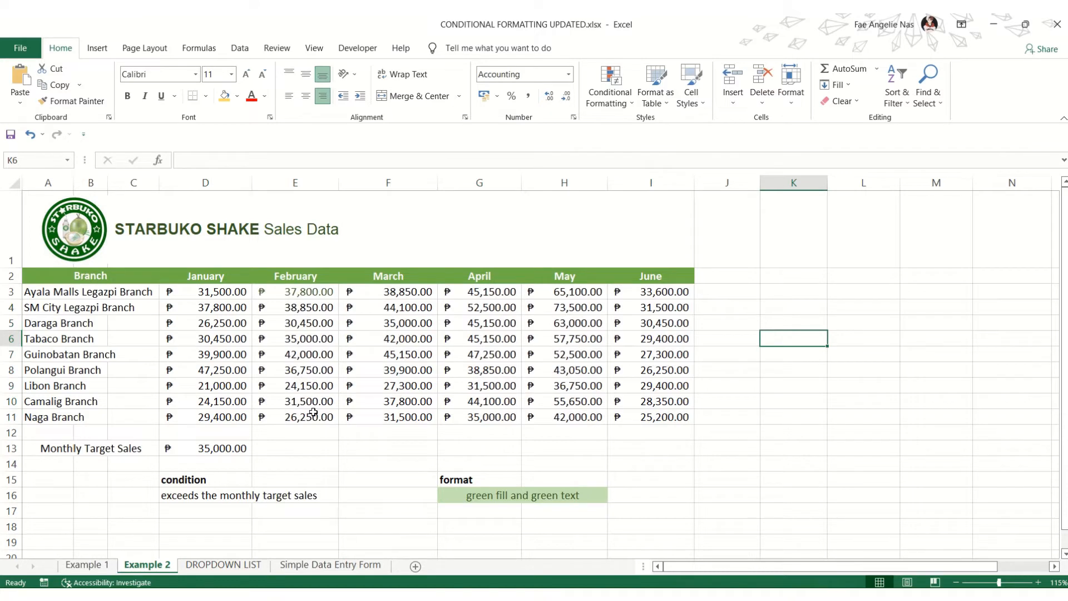
left_click(200, 455)
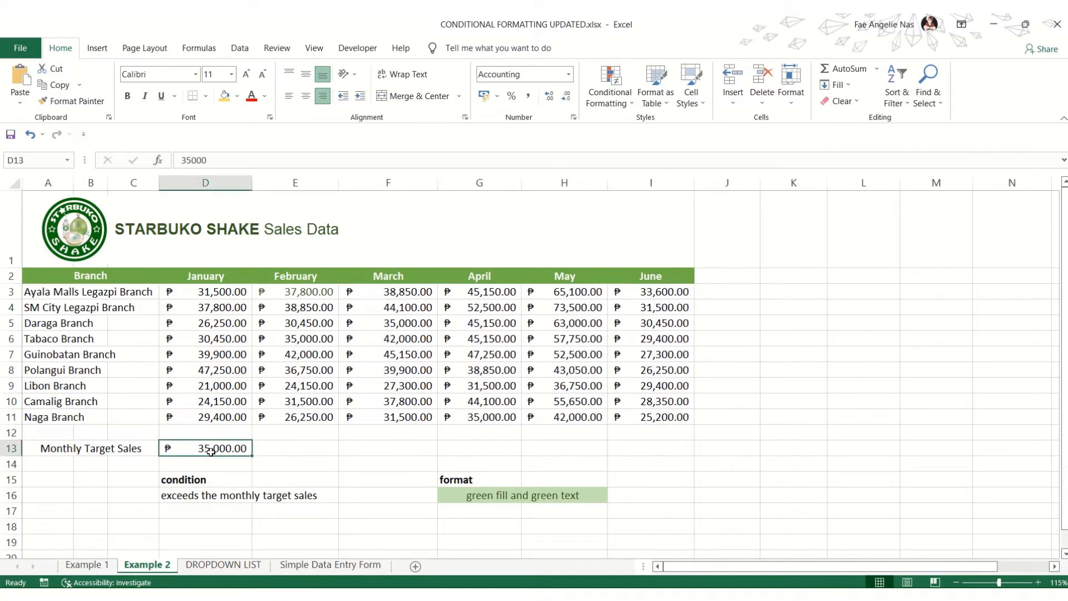
left_click(206, 507)
left_click(209, 496)
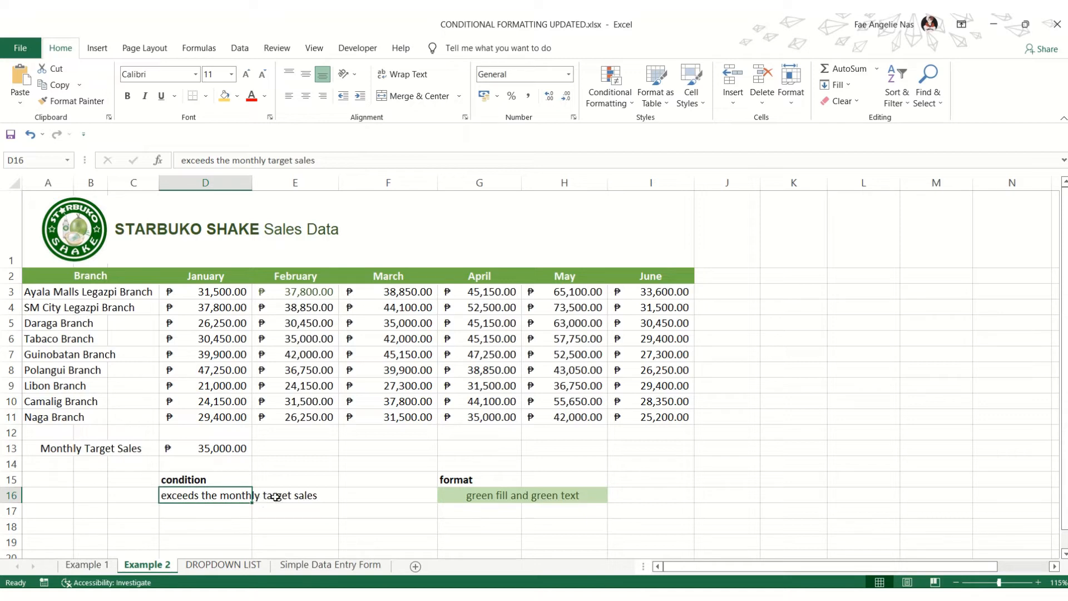
left_click(231, 453)
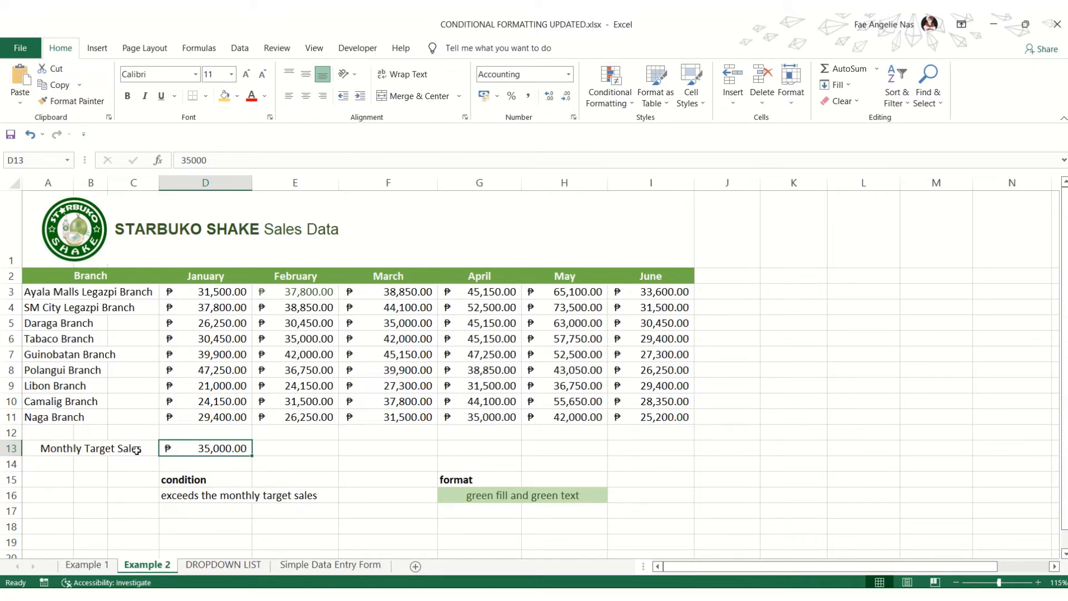
Compare monthly sales, including row 3 from January to June, with the monthly target in D13 and the listed condition and format
left_click(231, 291)
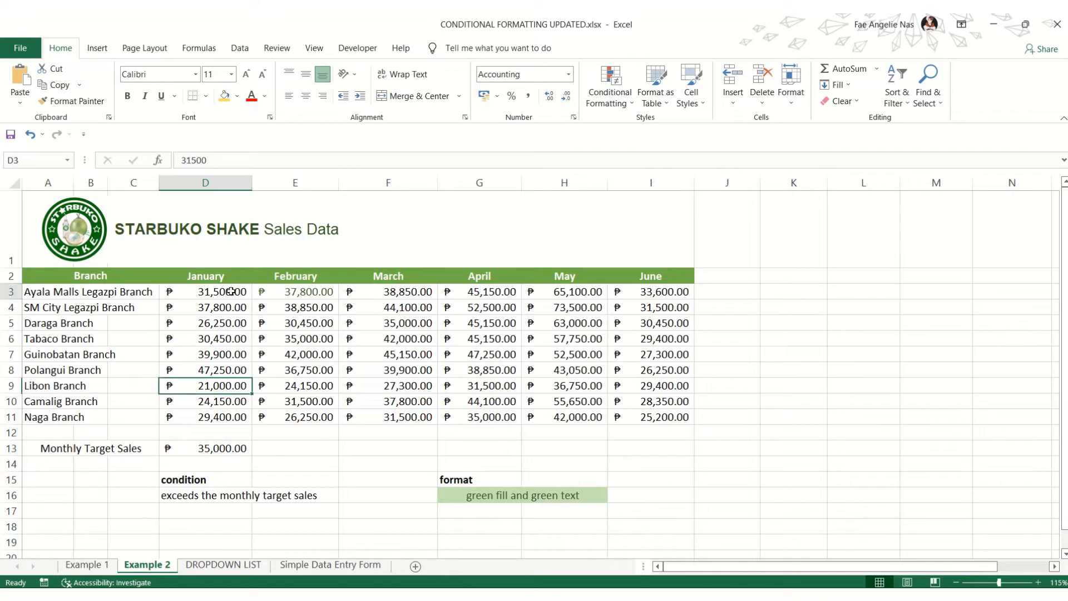
left_click(286, 293)
left_click(388, 293)
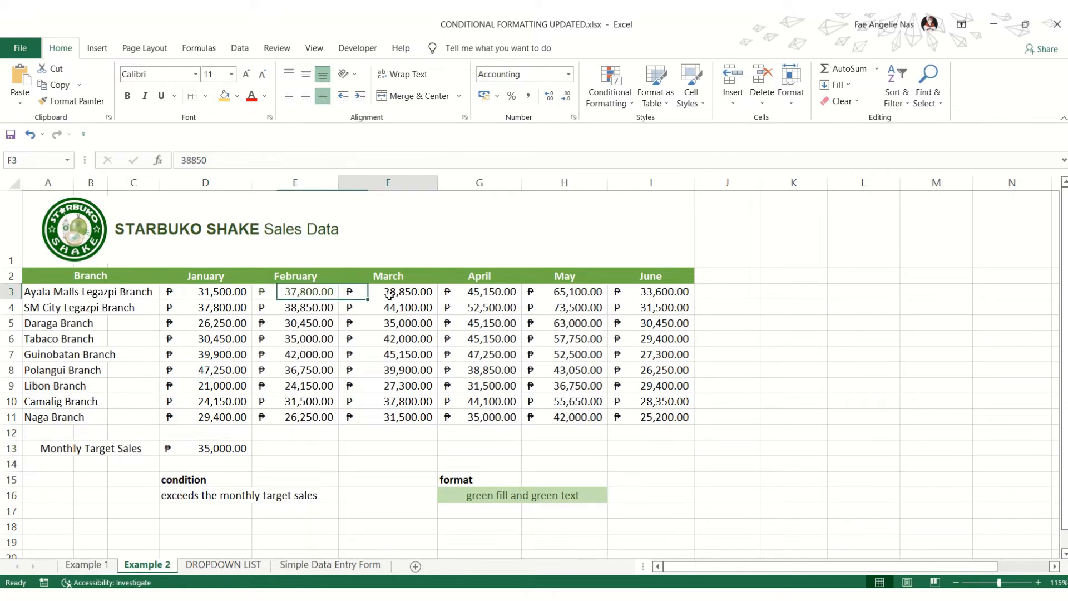
left_click(469, 293)
left_click(574, 293)
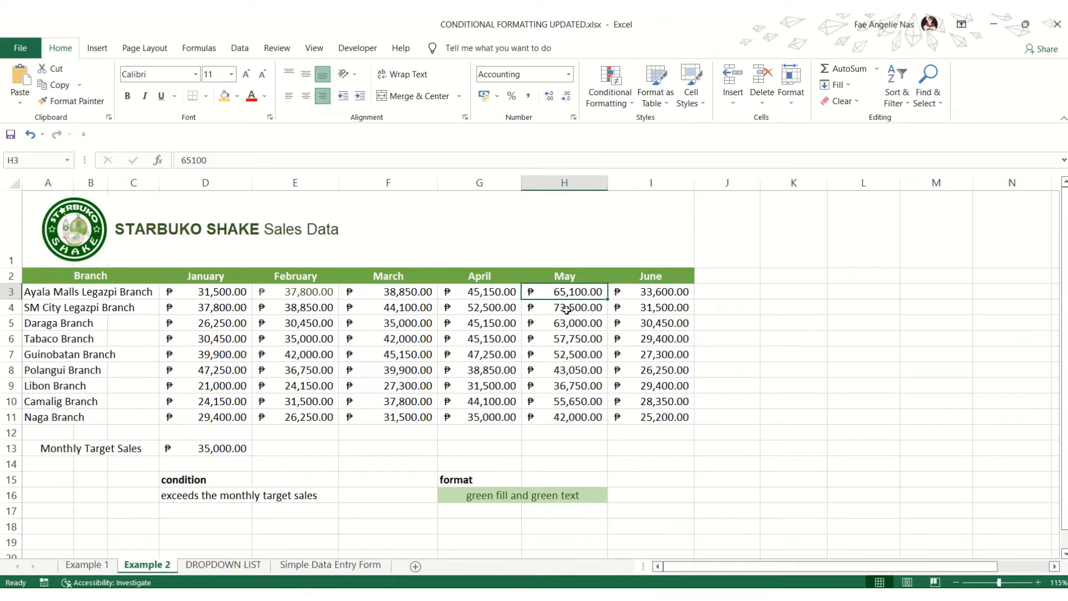
left_click(661, 289)
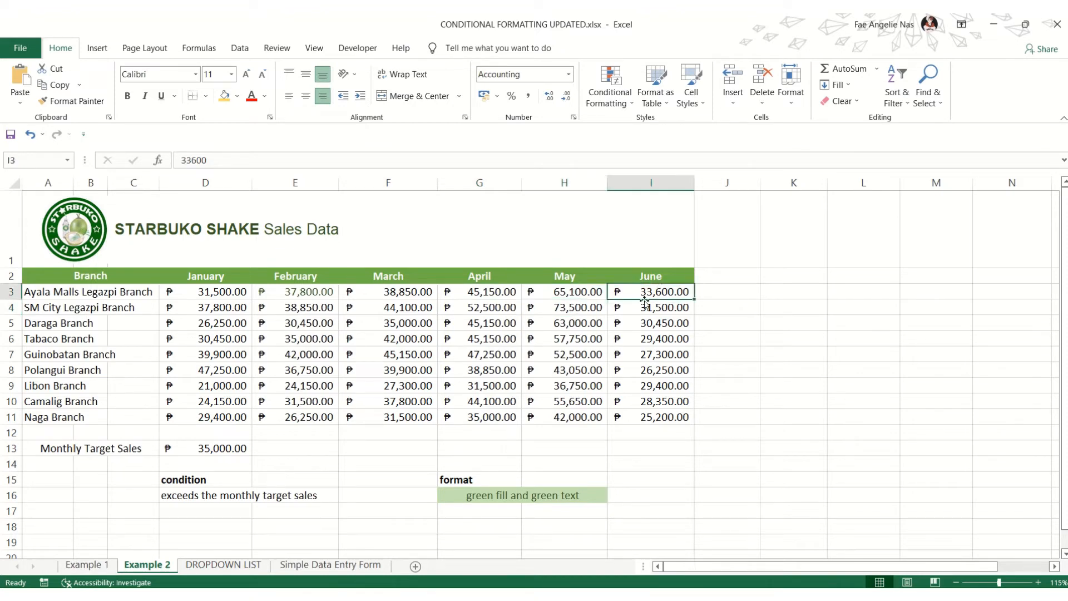
left_click(239, 359)
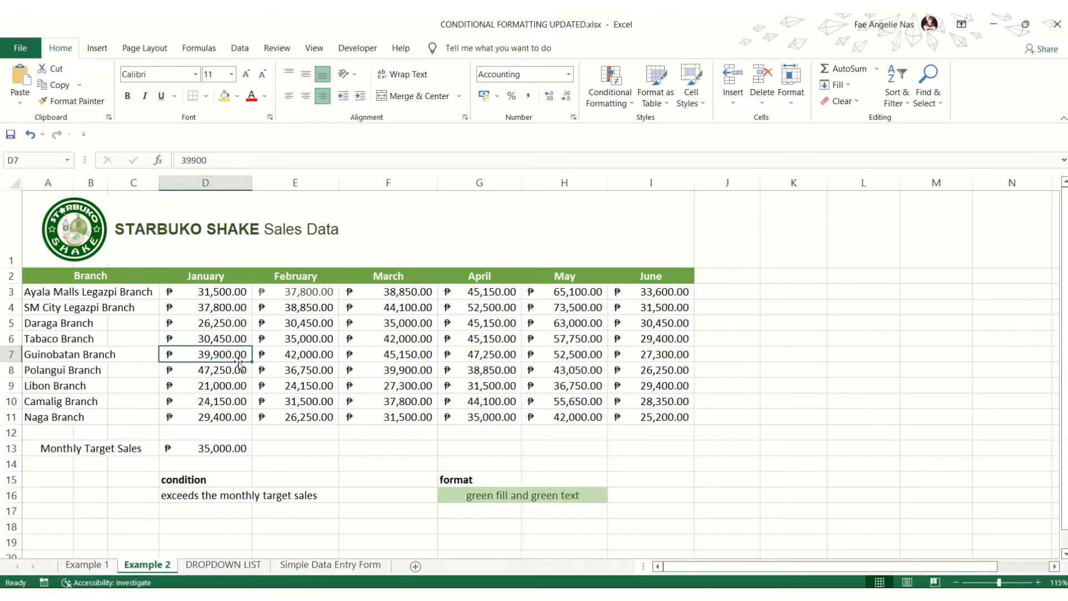
left_click(480, 524)
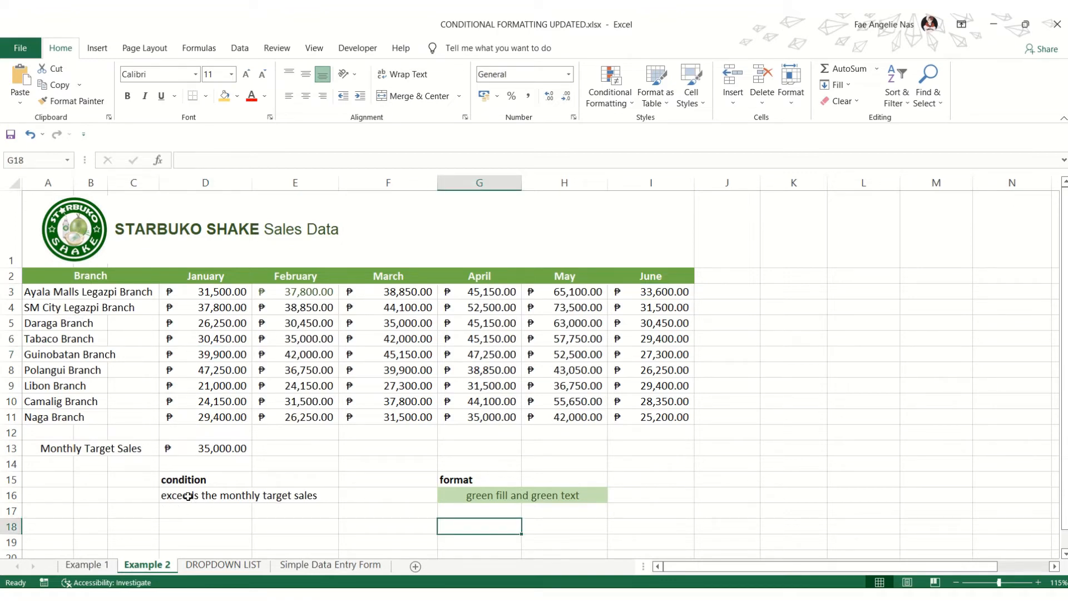
left_click(203, 291)
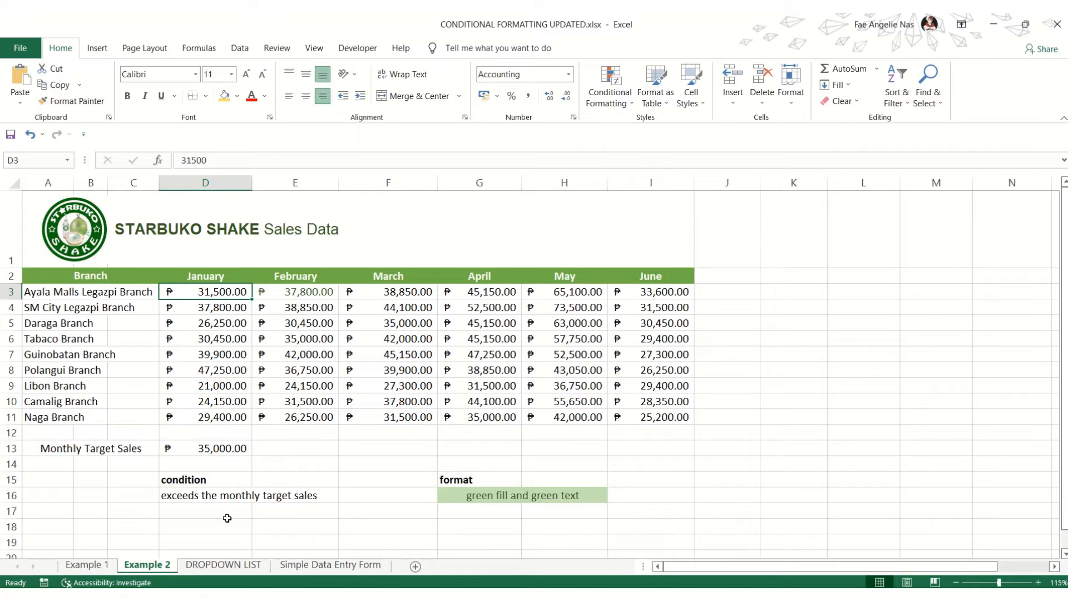
left_click(239, 448)
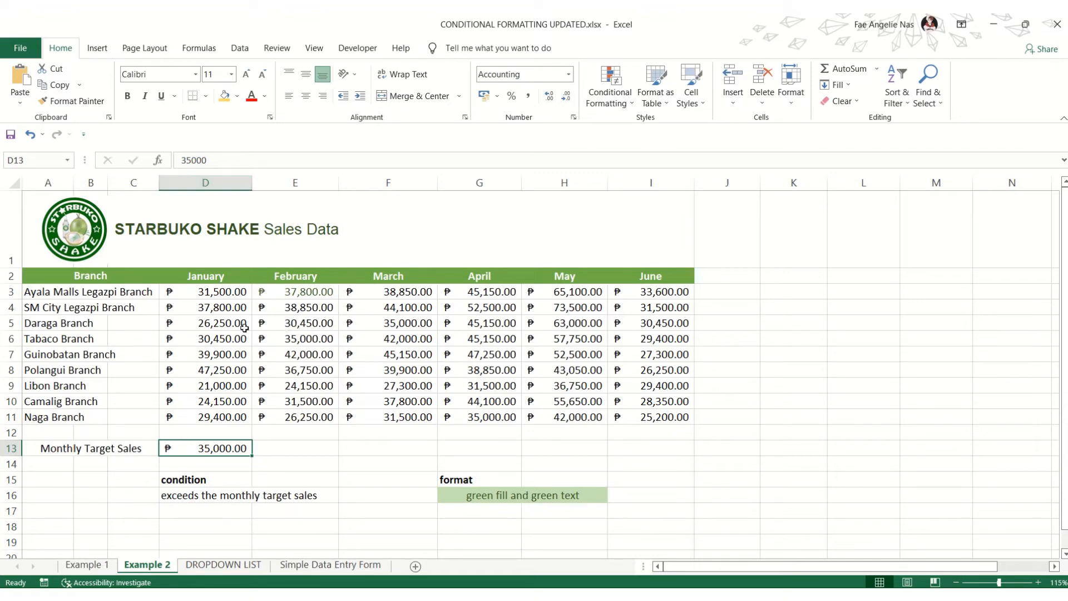
Create a conditional formatting rule for the sales in D3:I11 that formats only cells with a value greater than 35000
left_click(219, 291)
left_click_drag(219, 291, 653, 421)
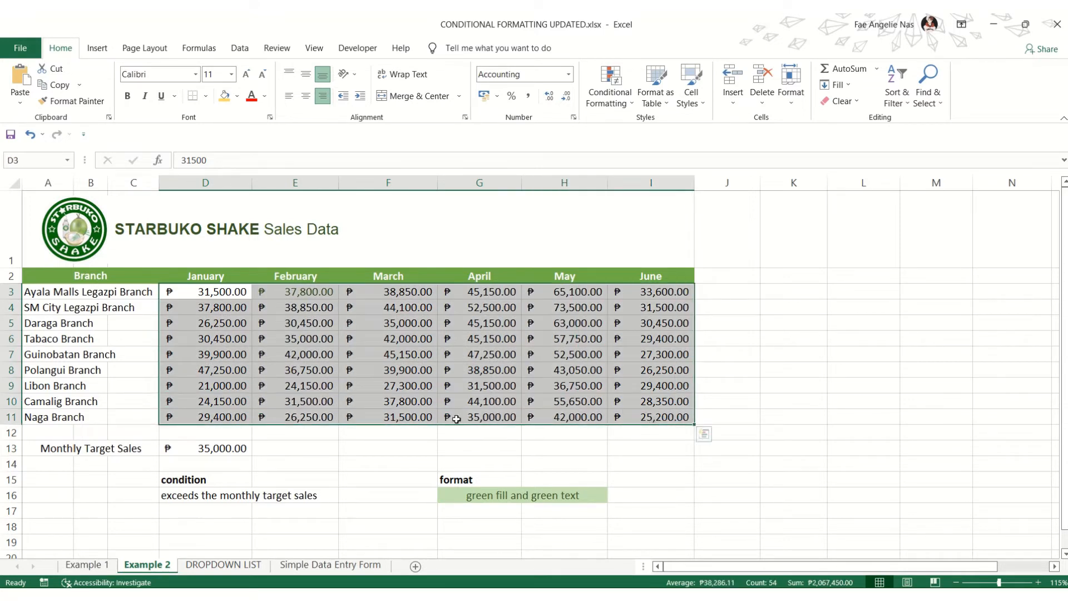
left_click(616, 103)
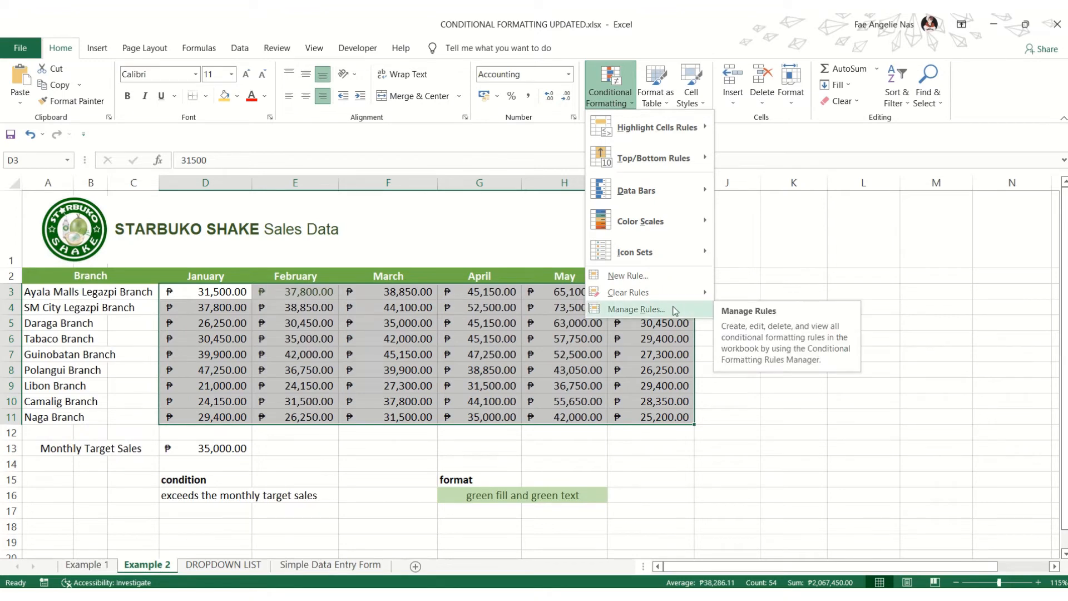
left_click(652, 280)
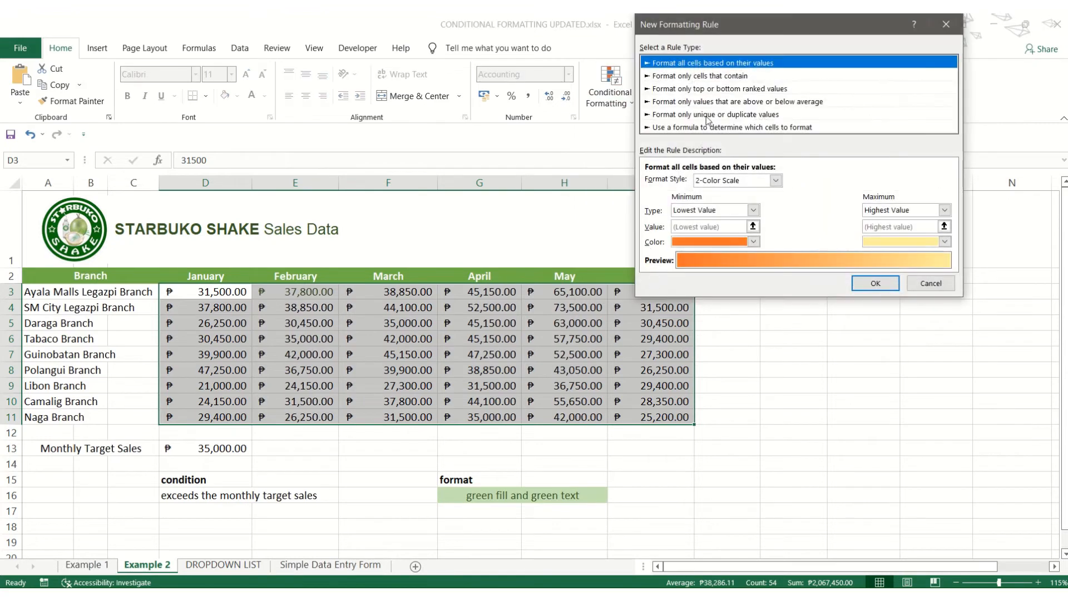
left_click(723, 81)
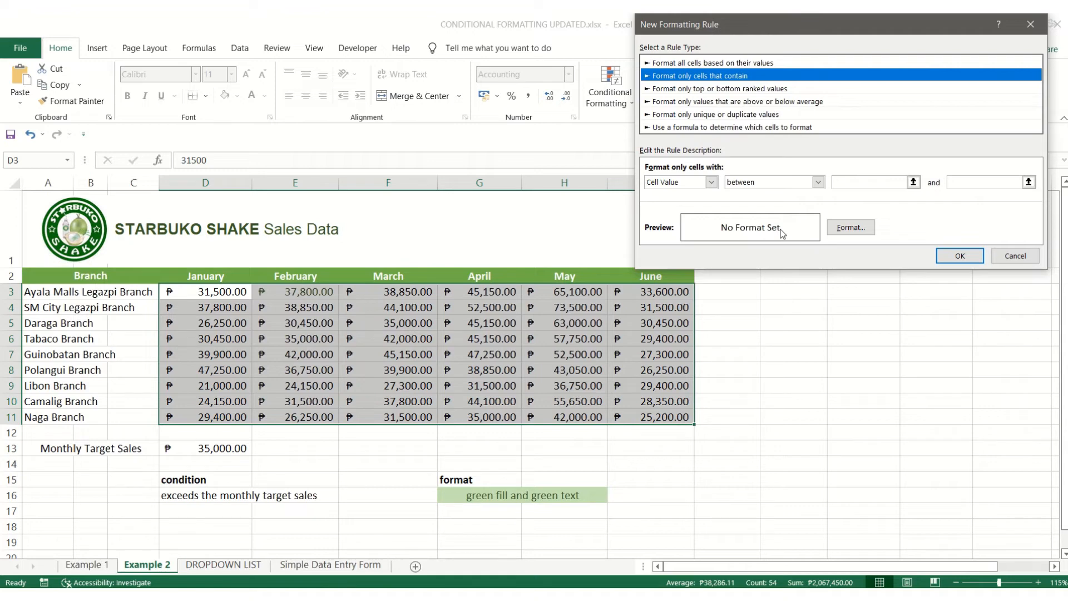
left_click(817, 183)
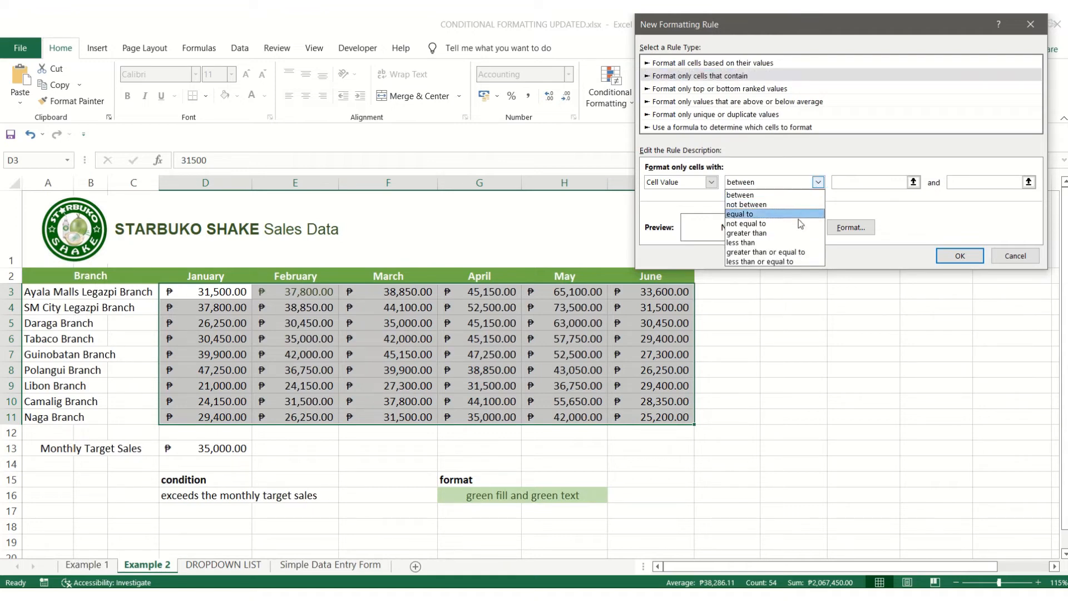
left_click(800, 233)
left_click(867, 183)
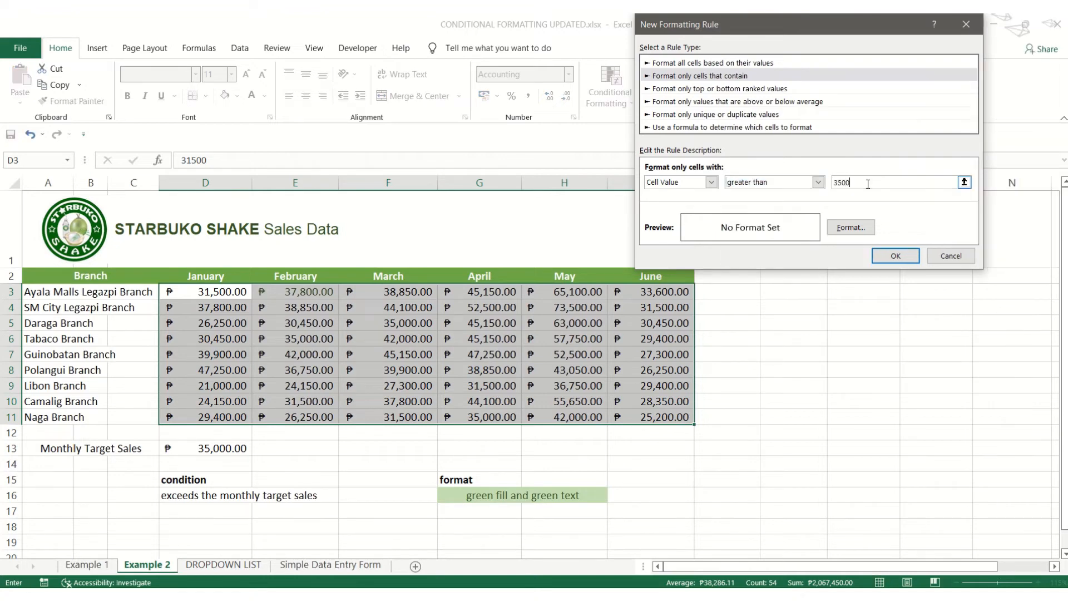
type("35000")
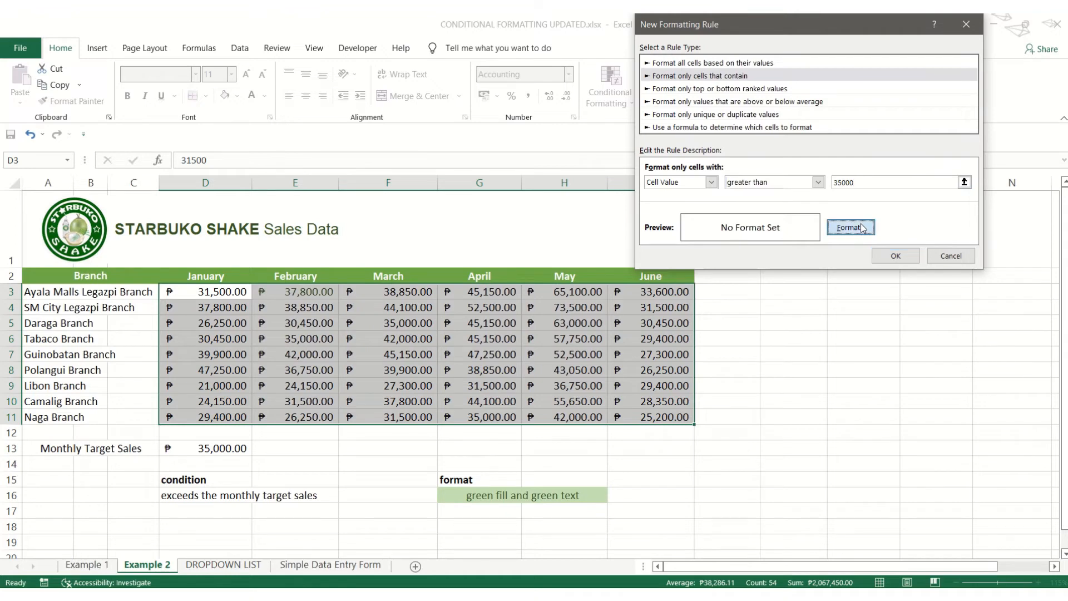
Give the rule a light green fill and the darkest green font colour, and apply it to the sales data
left_click(850, 227)
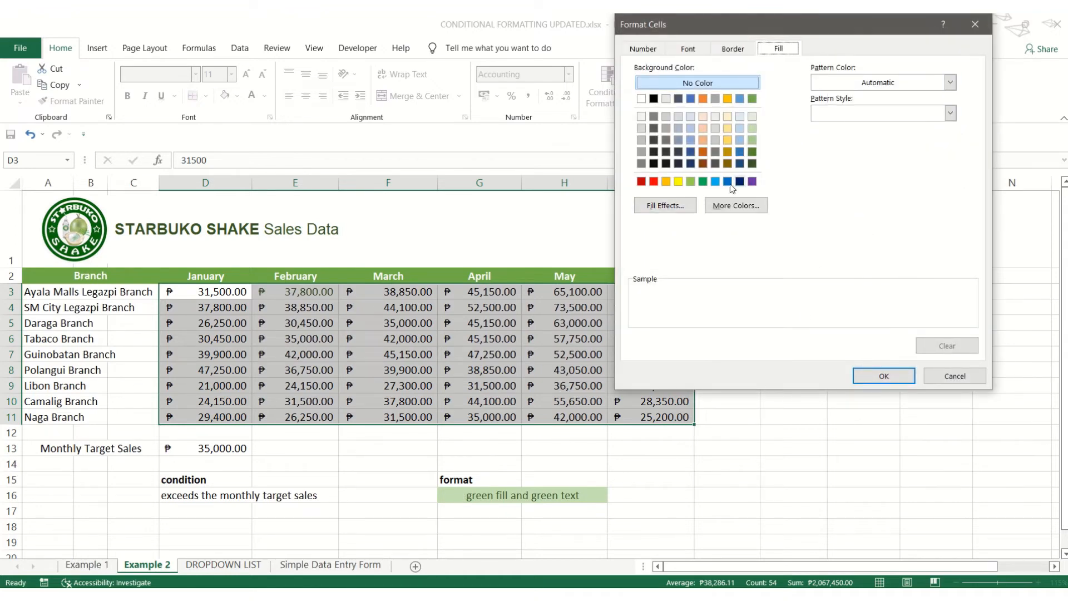
left_click(692, 181)
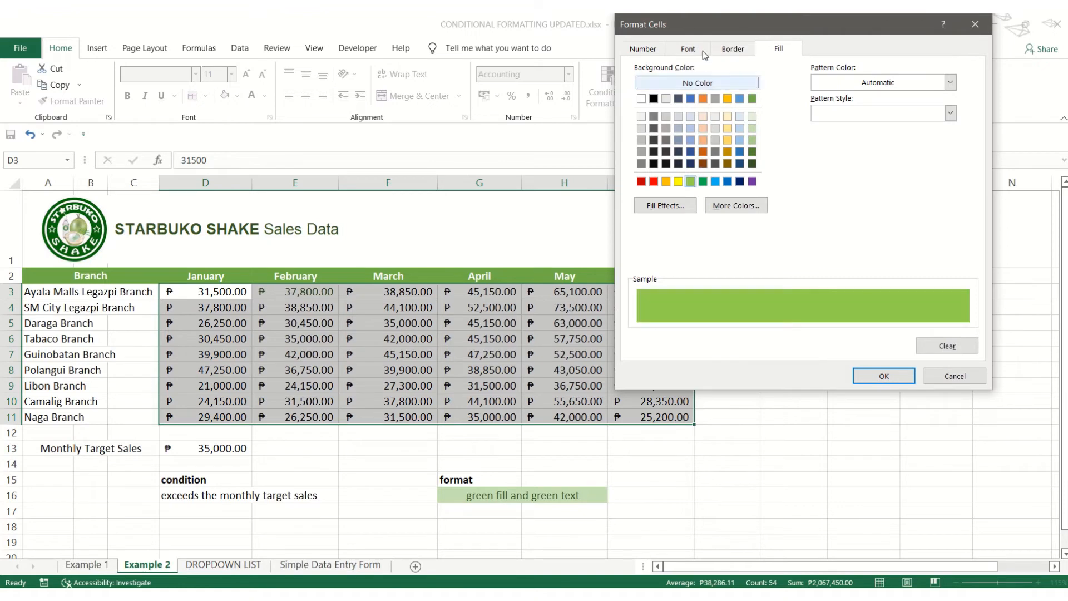
left_click(688, 49)
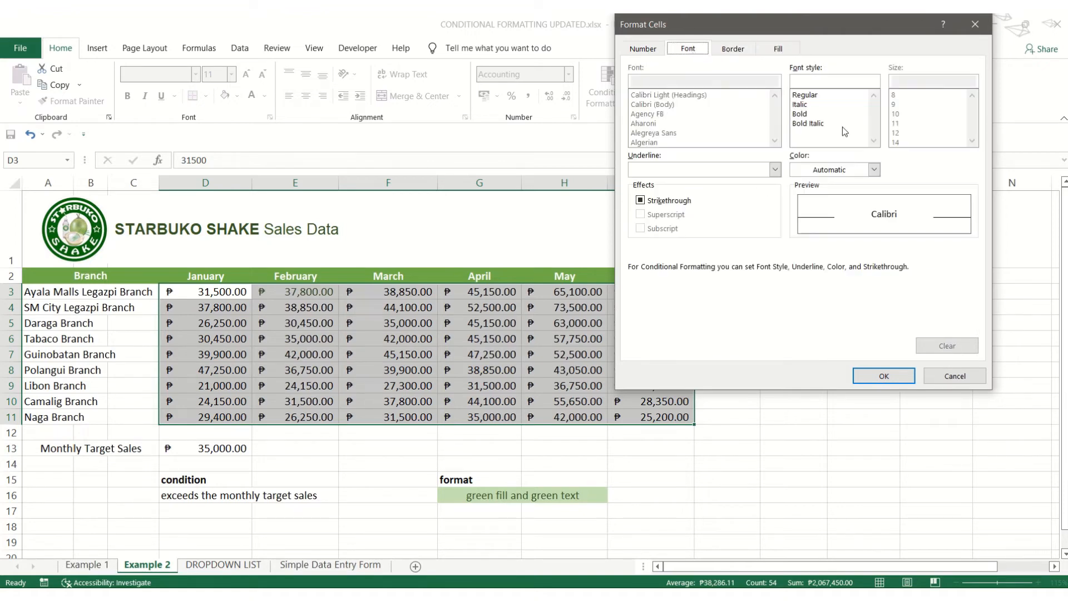
left_click(874, 169)
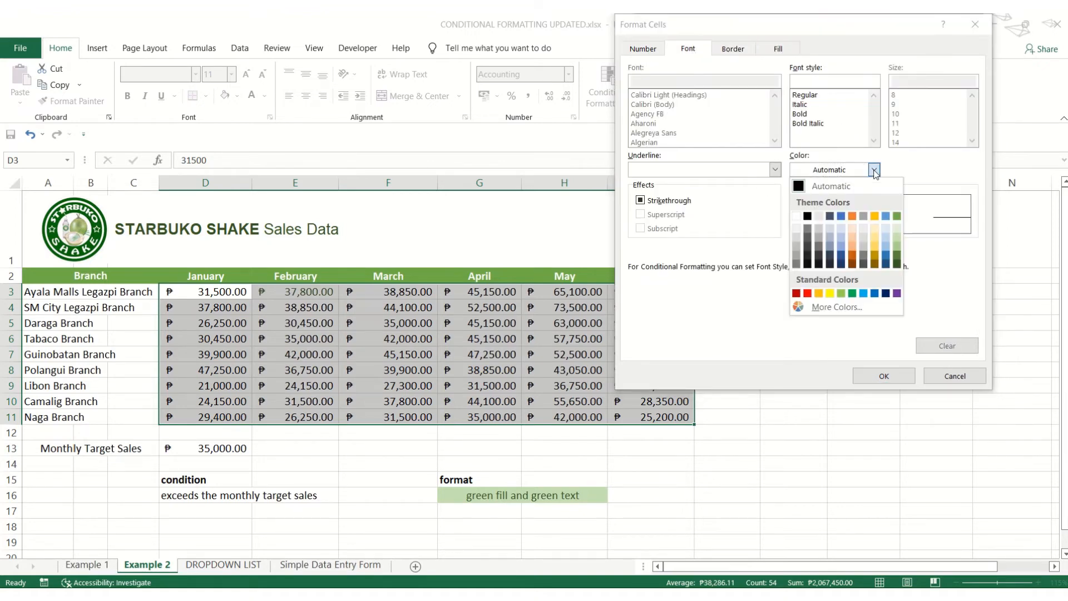
left_click(896, 257)
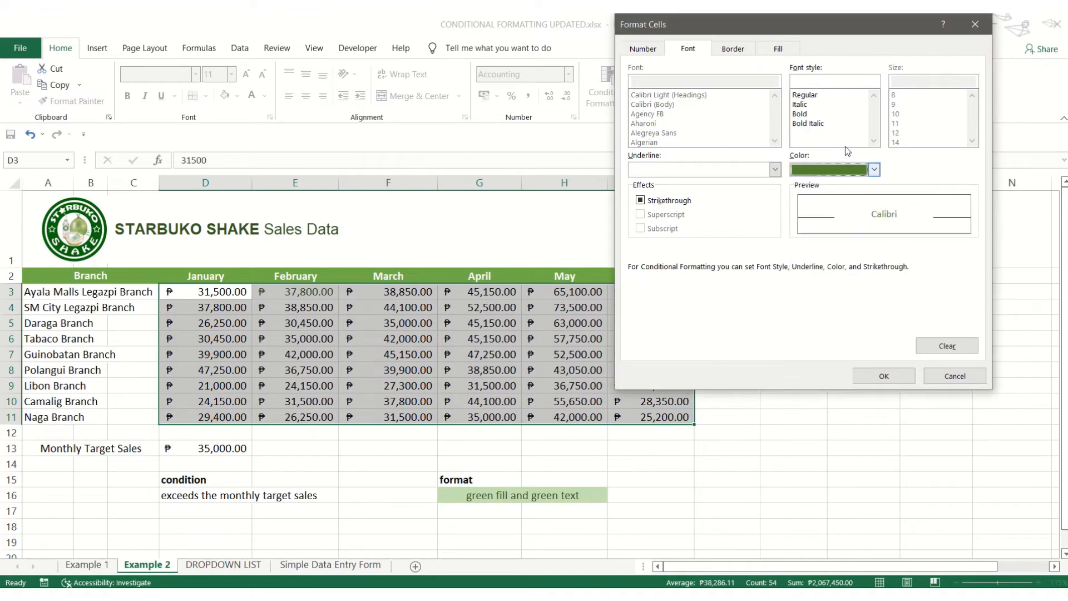
left_click(876, 169)
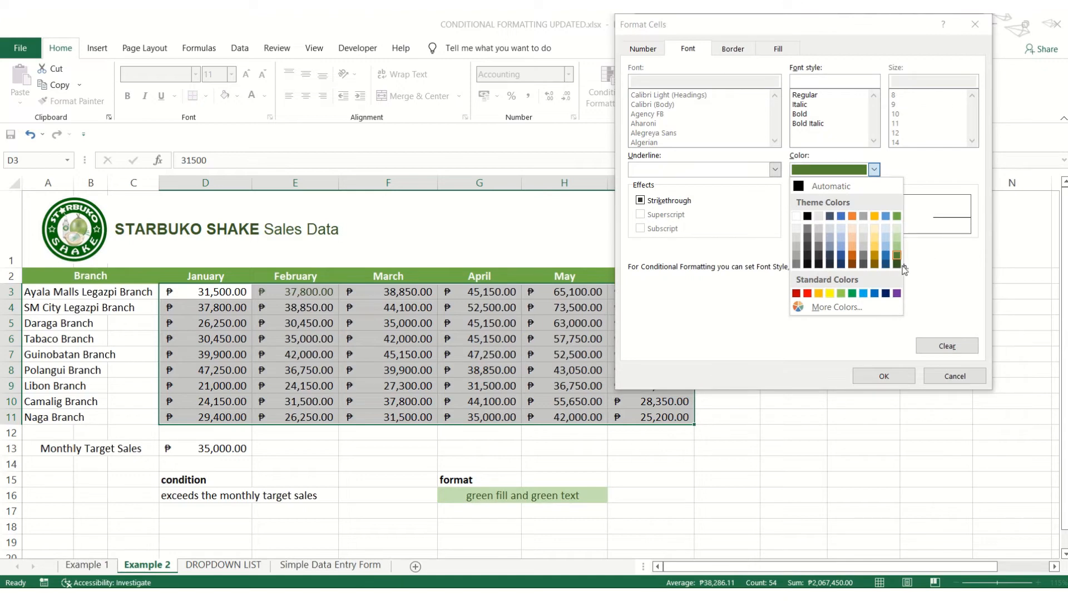
left_click(897, 264)
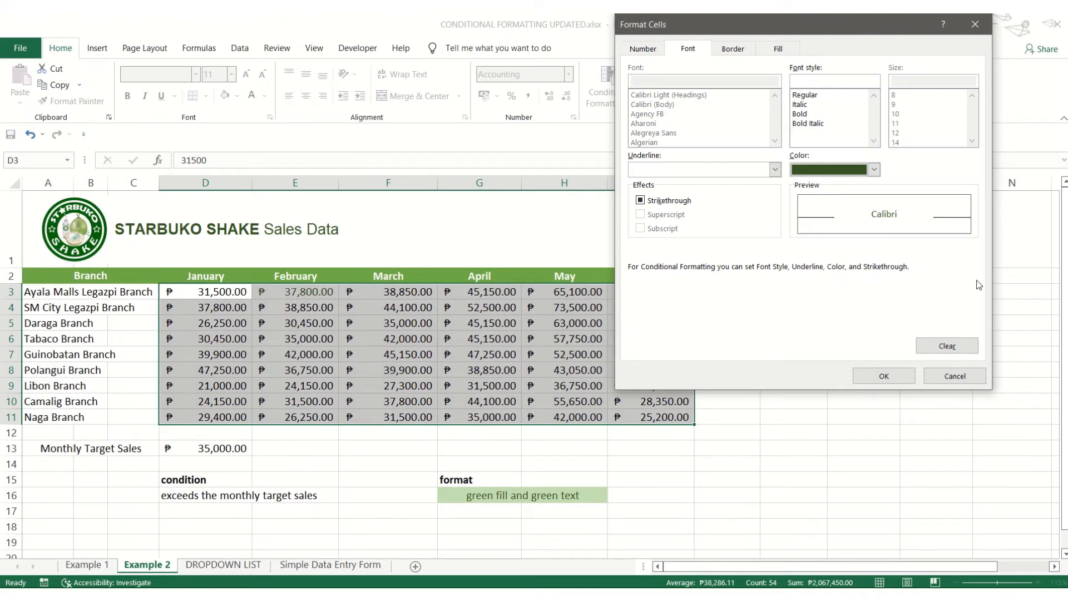
left_click(884, 376)
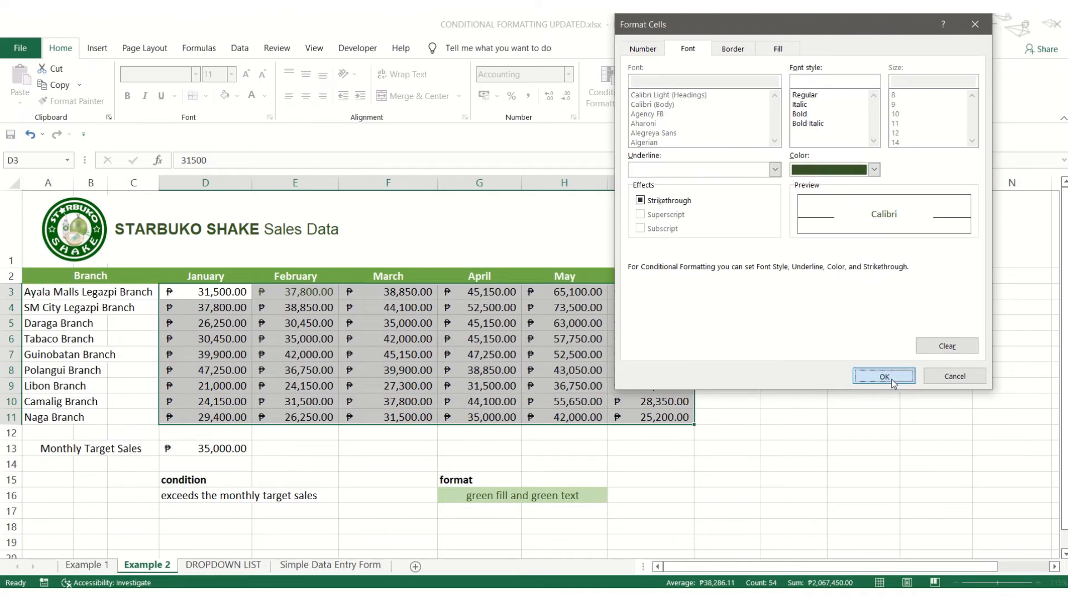
left_click(894, 253)
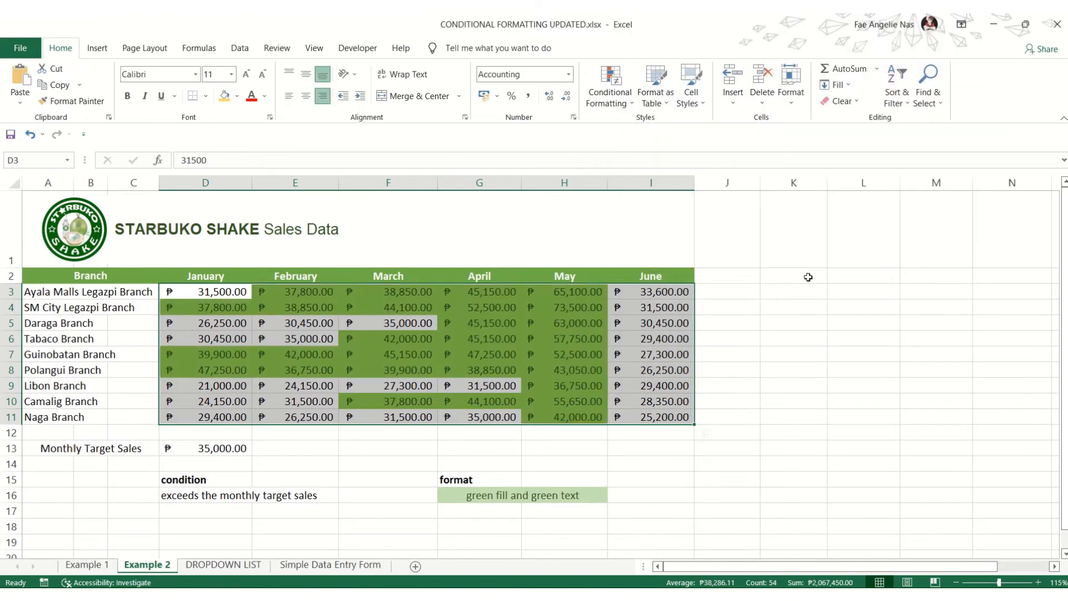
left_click(839, 322)
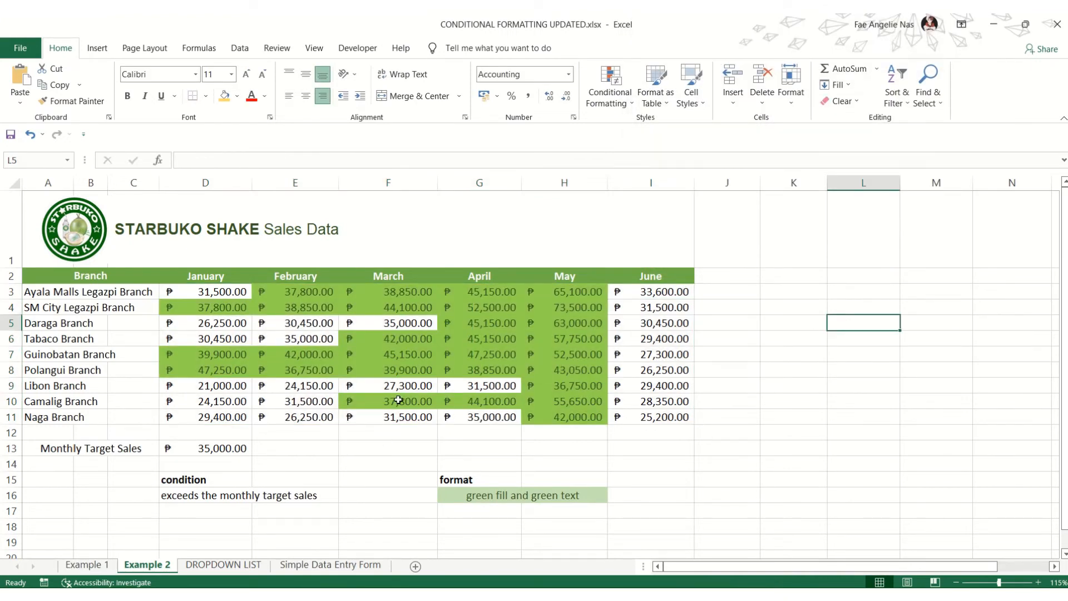
Compare the January and February sales in row 3 and check the January highlighting of the SM City Legazpi and Guinobatan branches
left_click(271, 289)
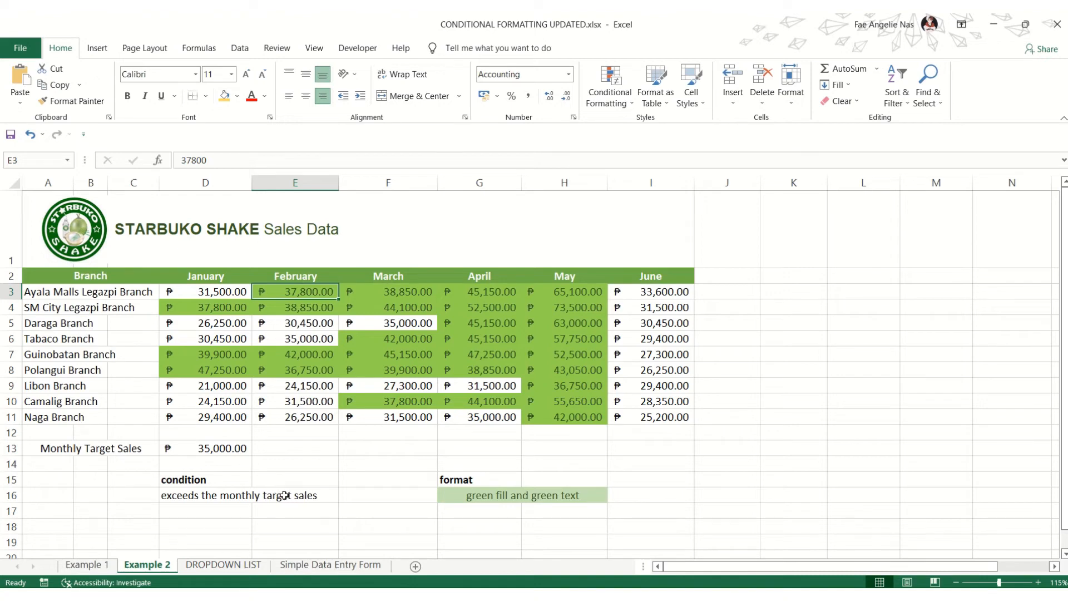
left_click(237, 291)
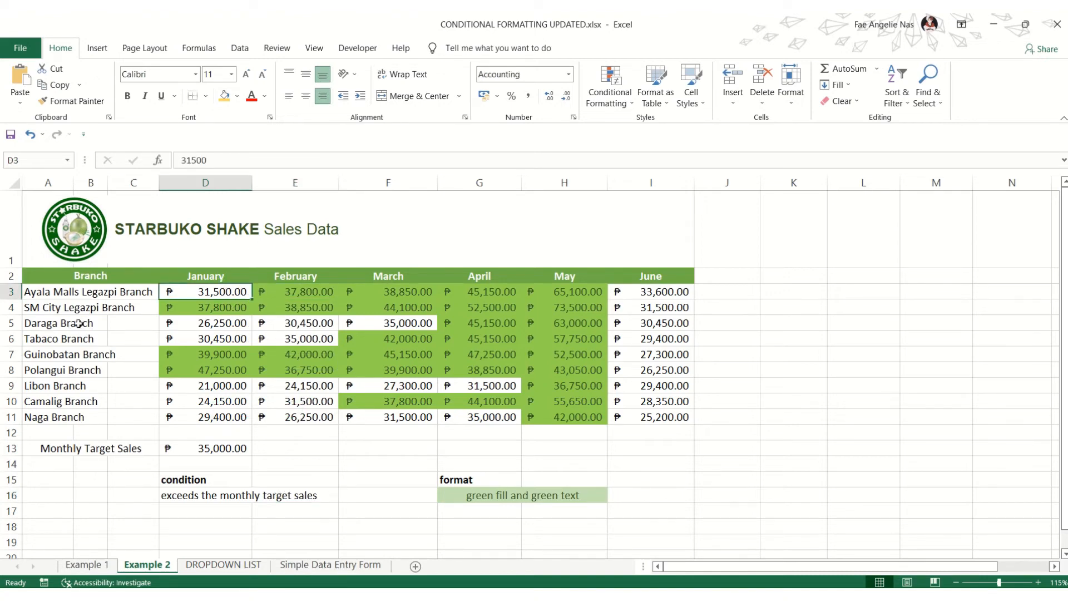
left_click(72, 308)
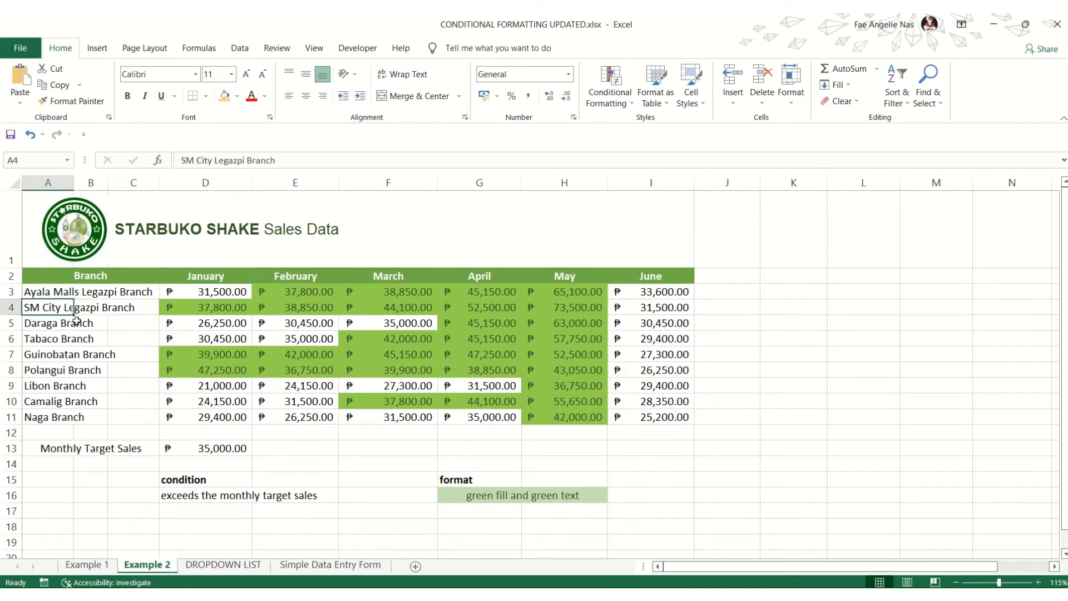
left_click(85, 357)
left_click(77, 385)
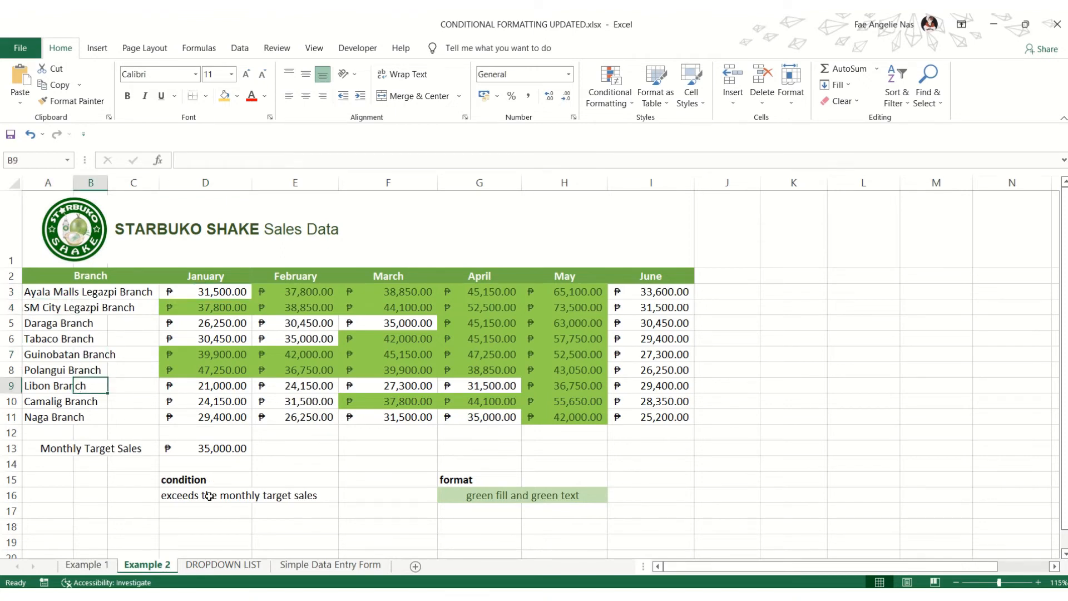
Compare the highlighting of all branches in the May and June columns against the condition in D16
left_click(300, 292)
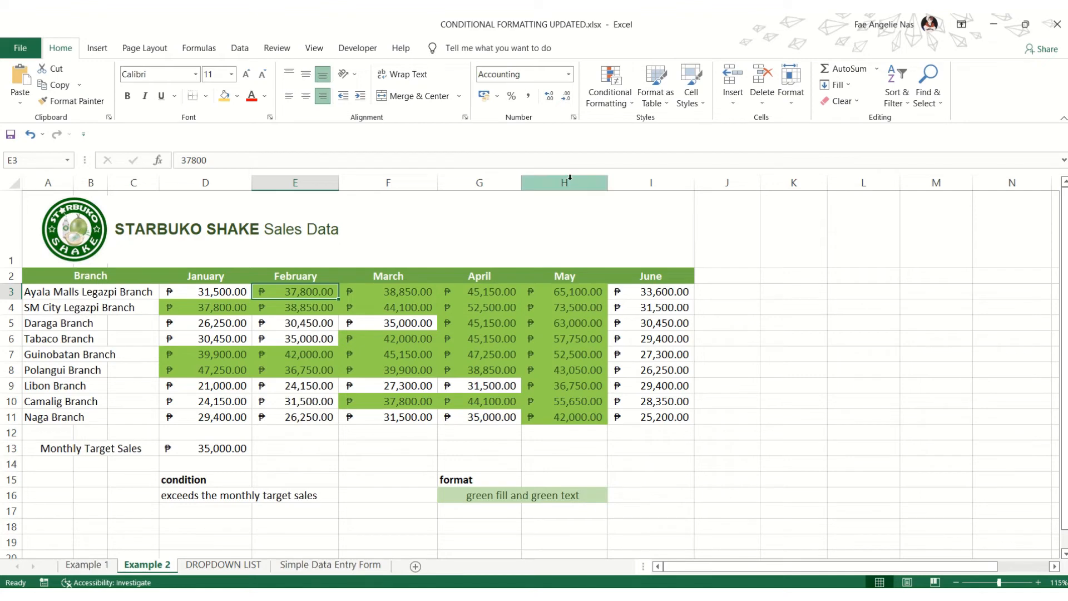
left_click(570, 178)
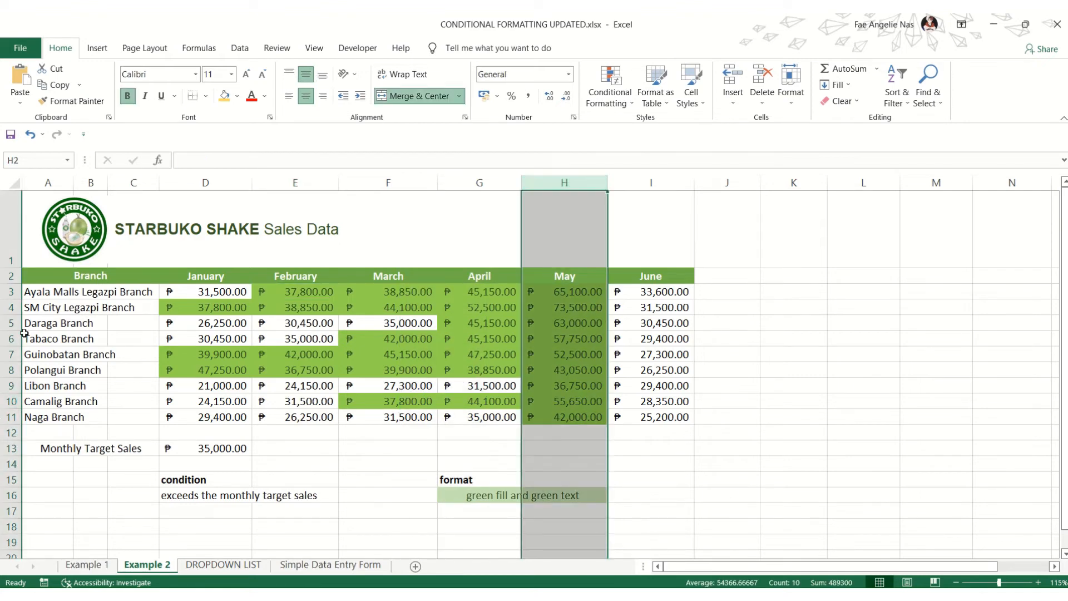
left_click_drag(41, 294, 45, 418)
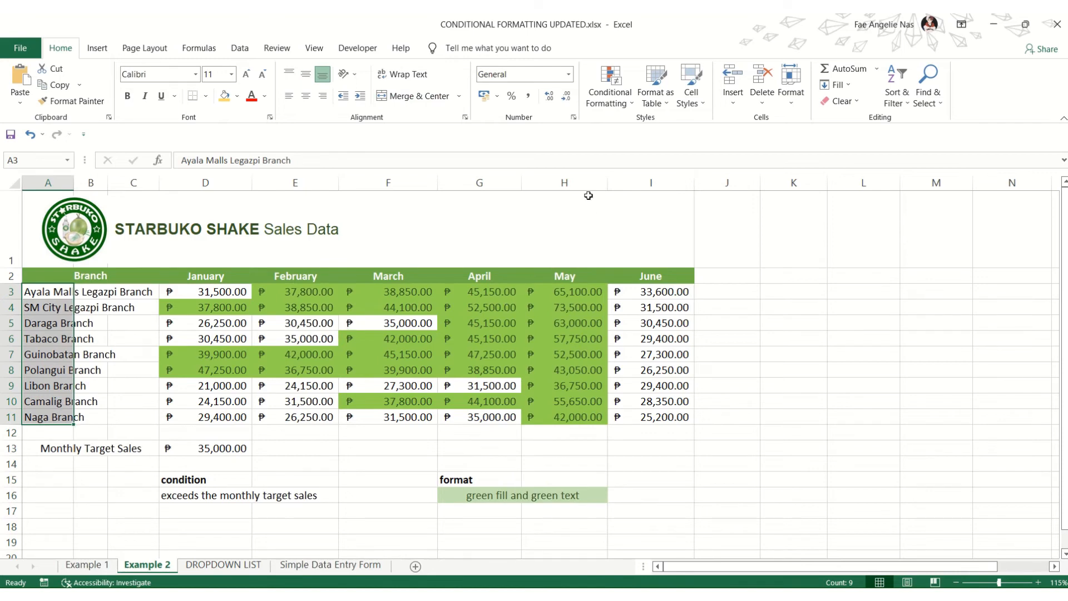
left_click(584, 177)
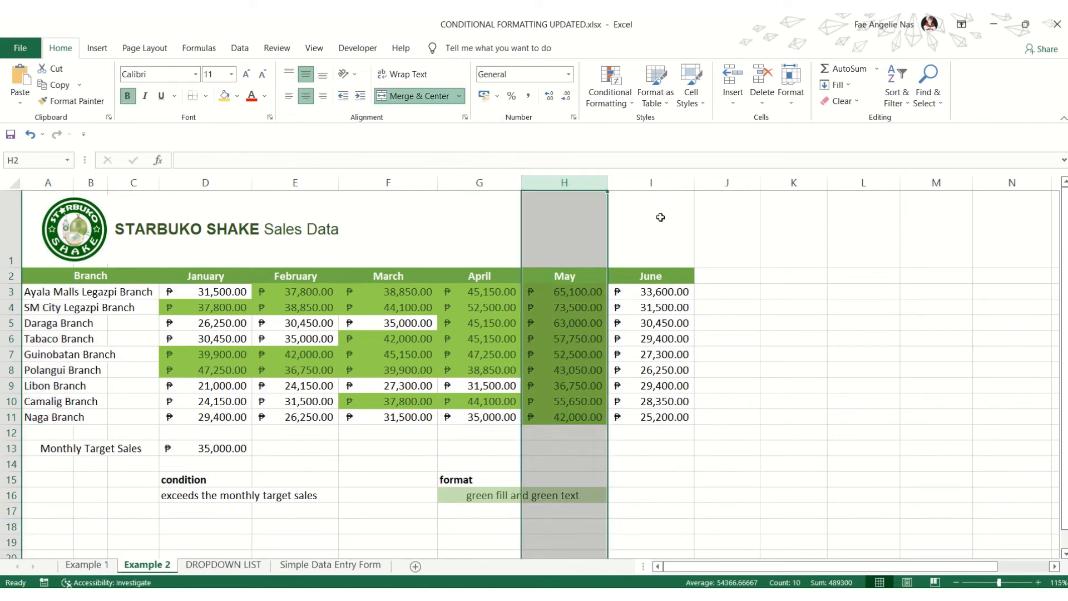
left_click(653, 183)
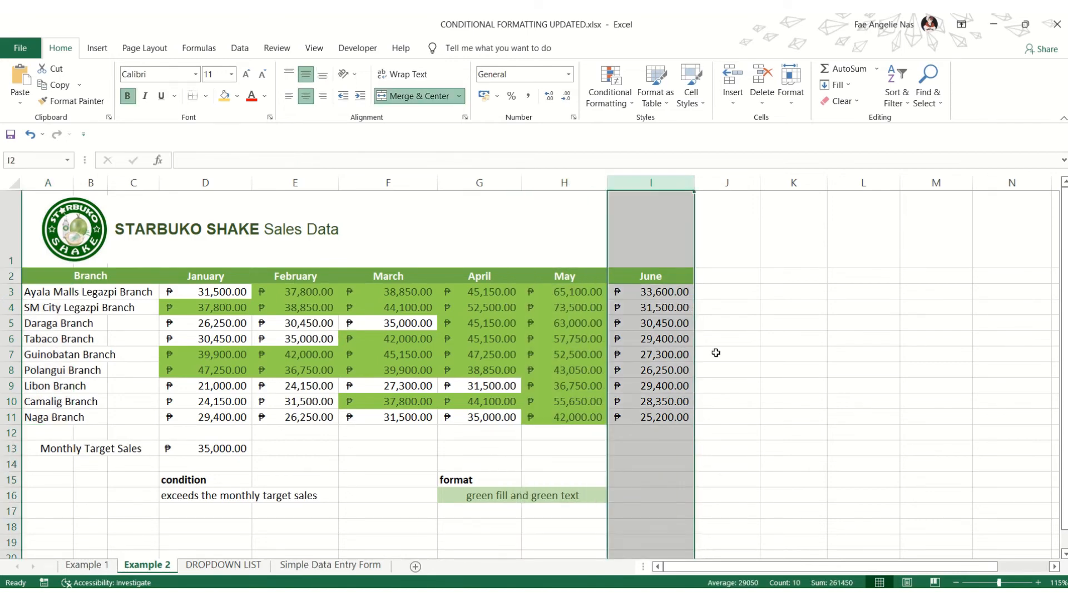
left_click(669, 289)
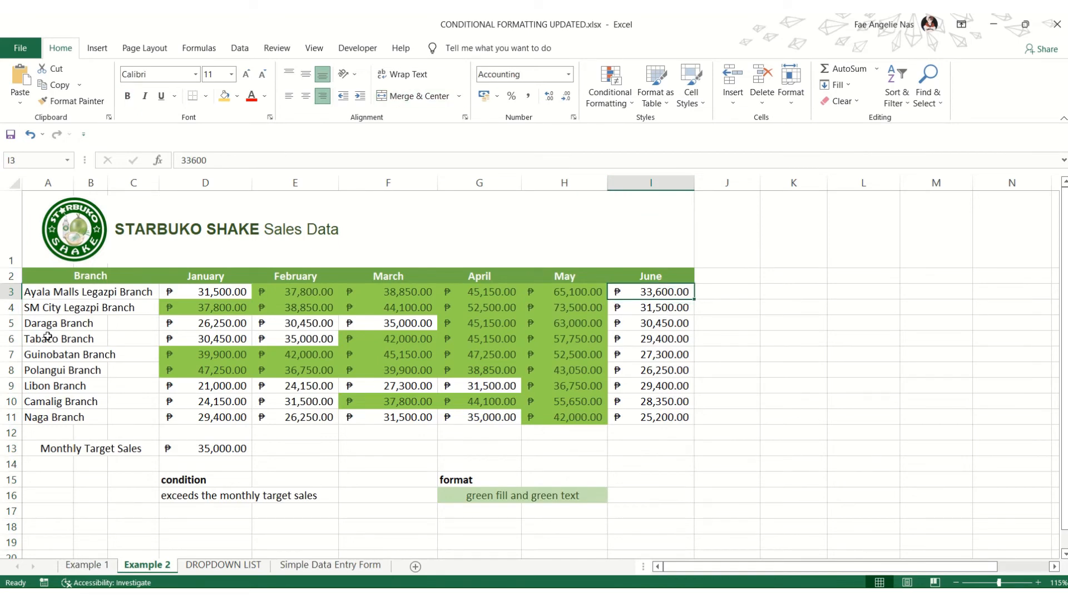
left_click(227, 495)
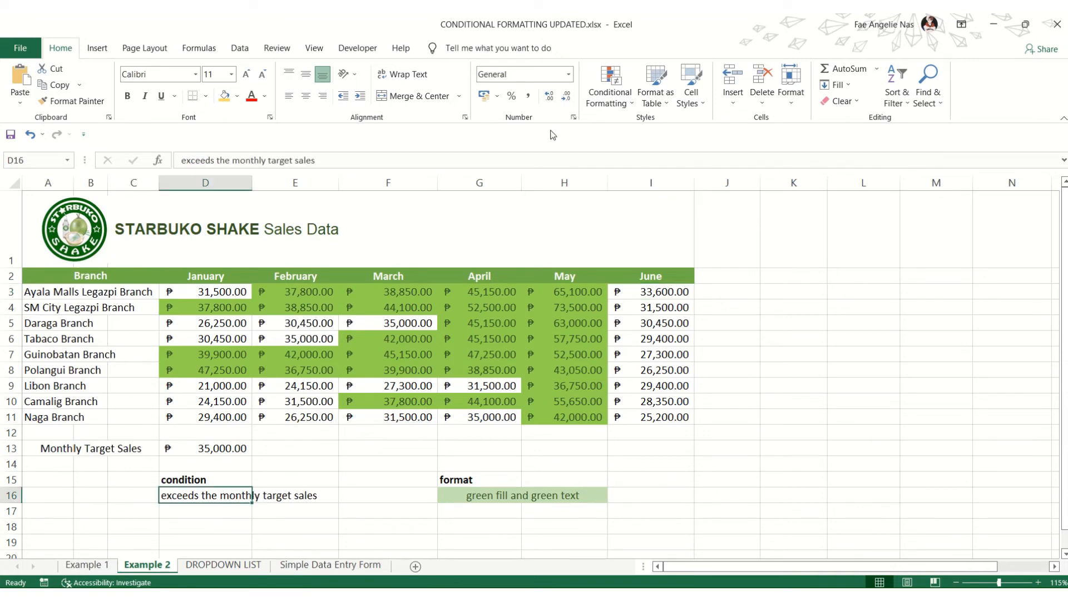
left_click(653, 176)
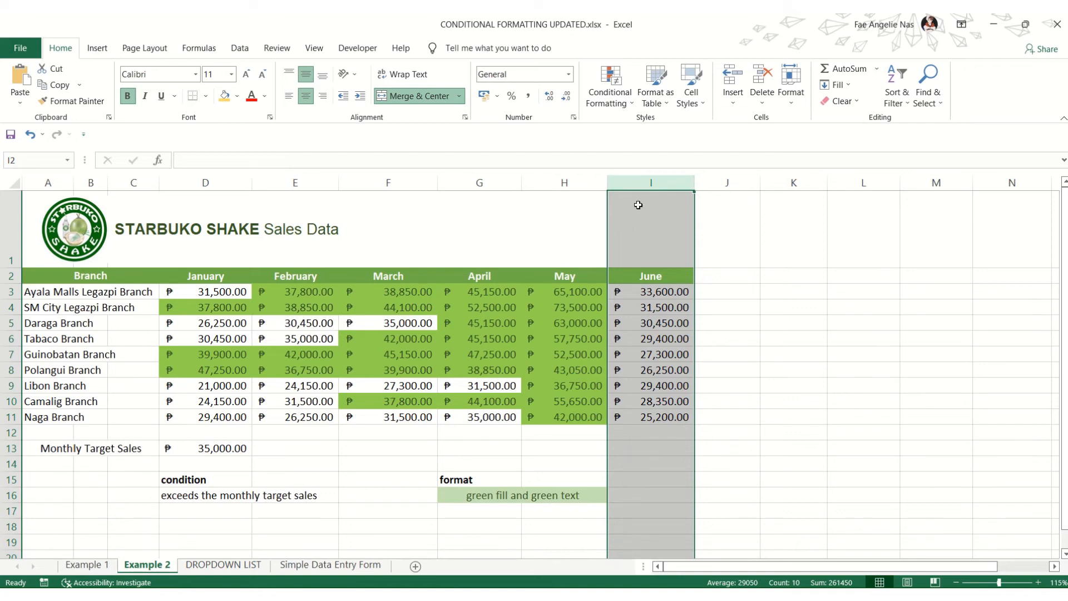
left_click(543, 177)
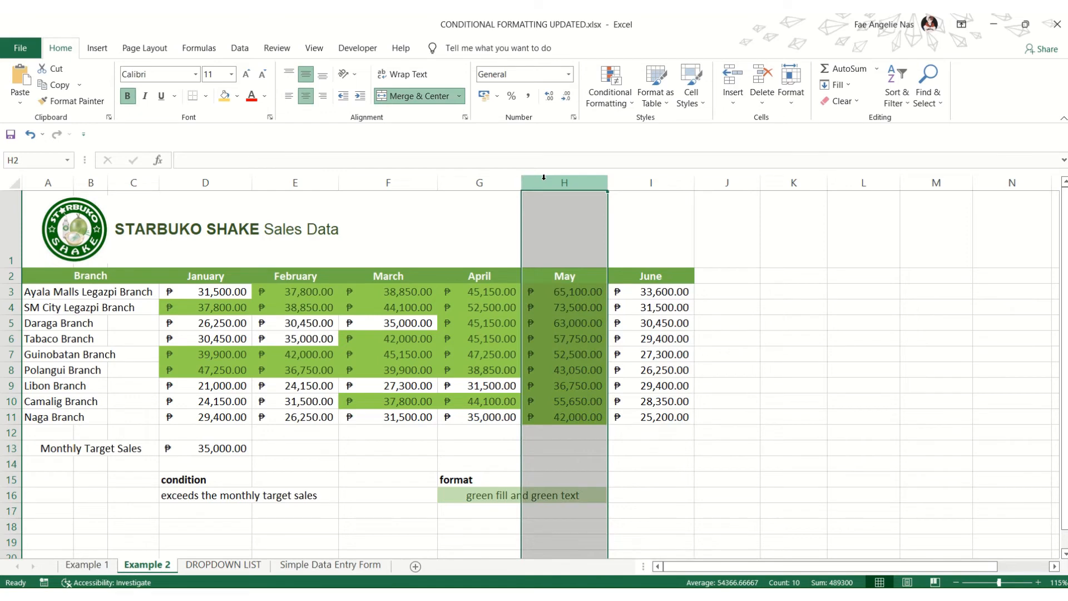
Review how consistently individual branches exceed the target, including SM City Legazpi, Guinobatan, Polangui, Camalig and Tabaco
left_click(59, 278)
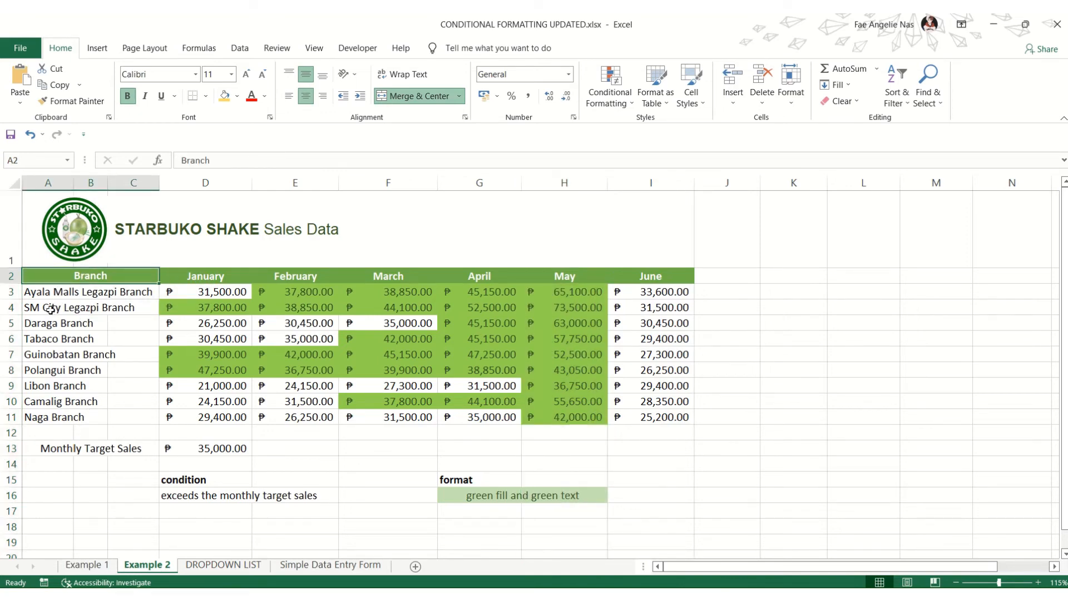
left_click(51, 310)
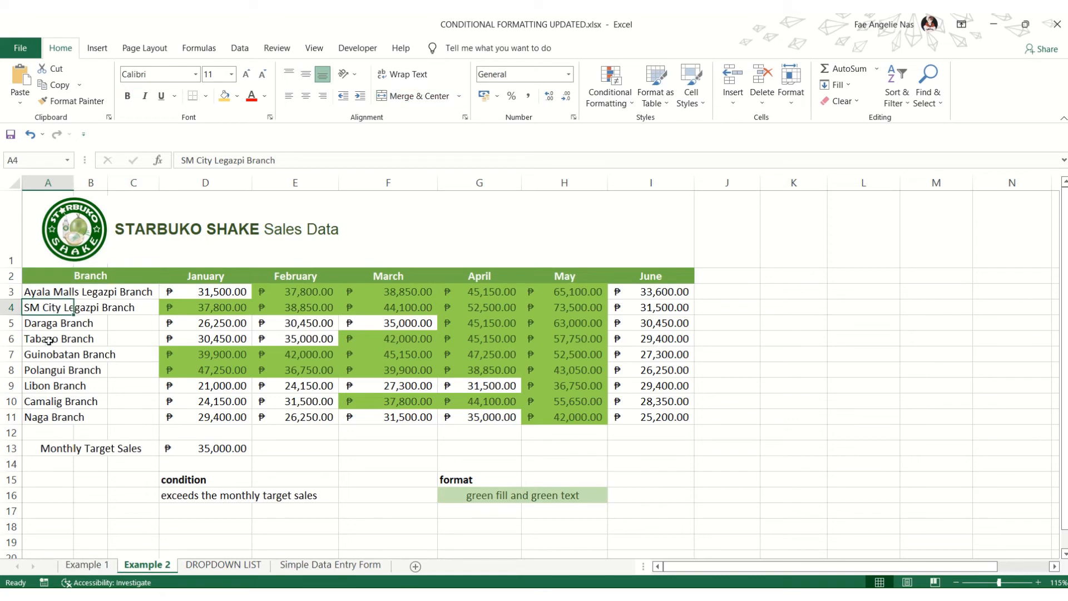
left_click(64, 359, "ctrl")
left_click(64, 374, "ctrl")
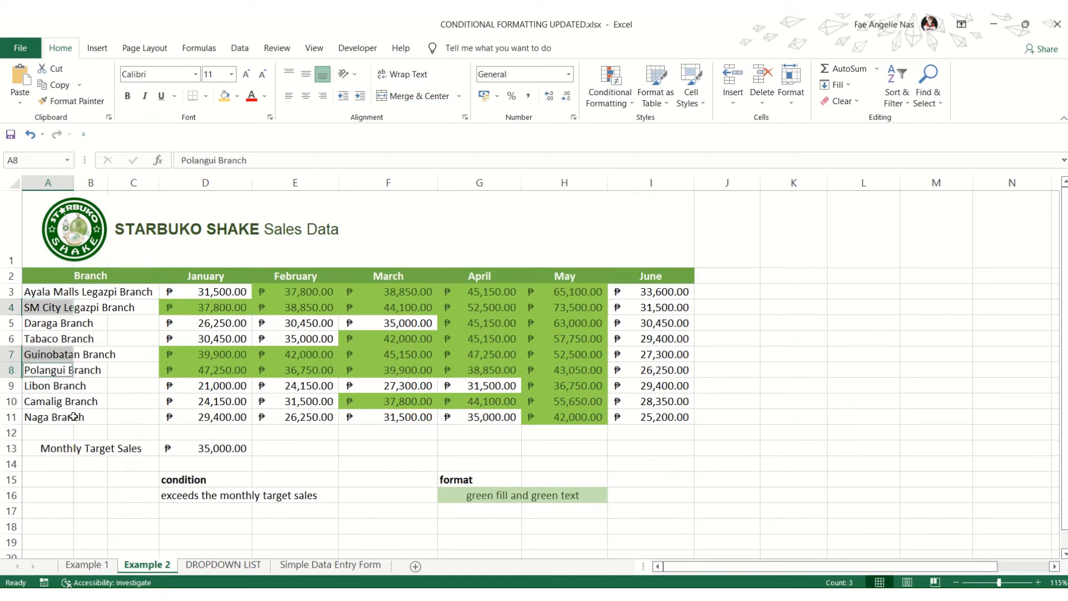
left_click(65, 403)
left_click(56, 352)
left_click(57, 336)
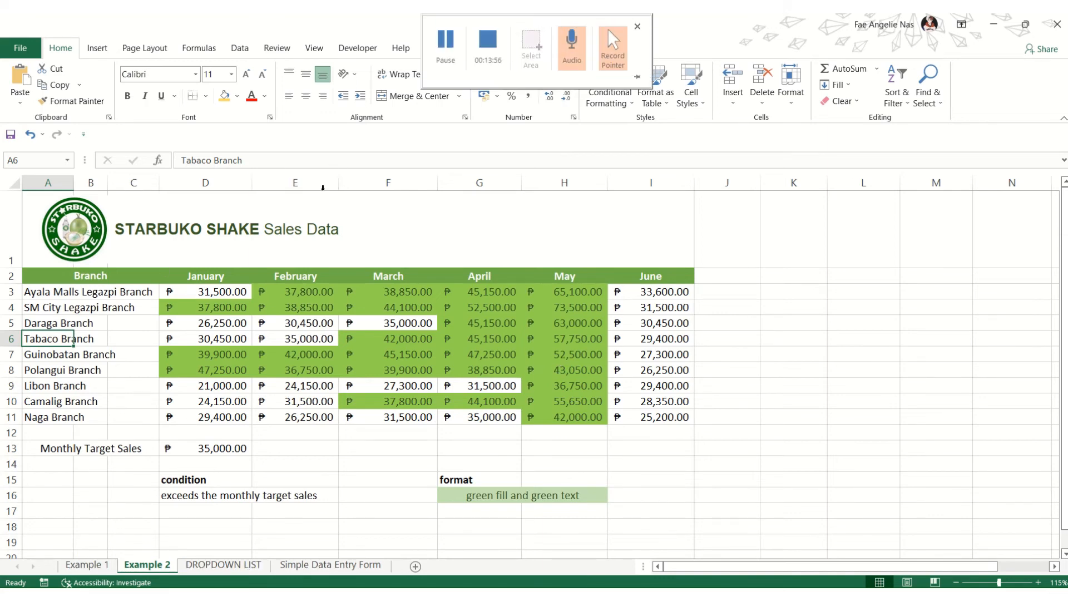
mouse_move(480, 14)
left_click(448, 27)
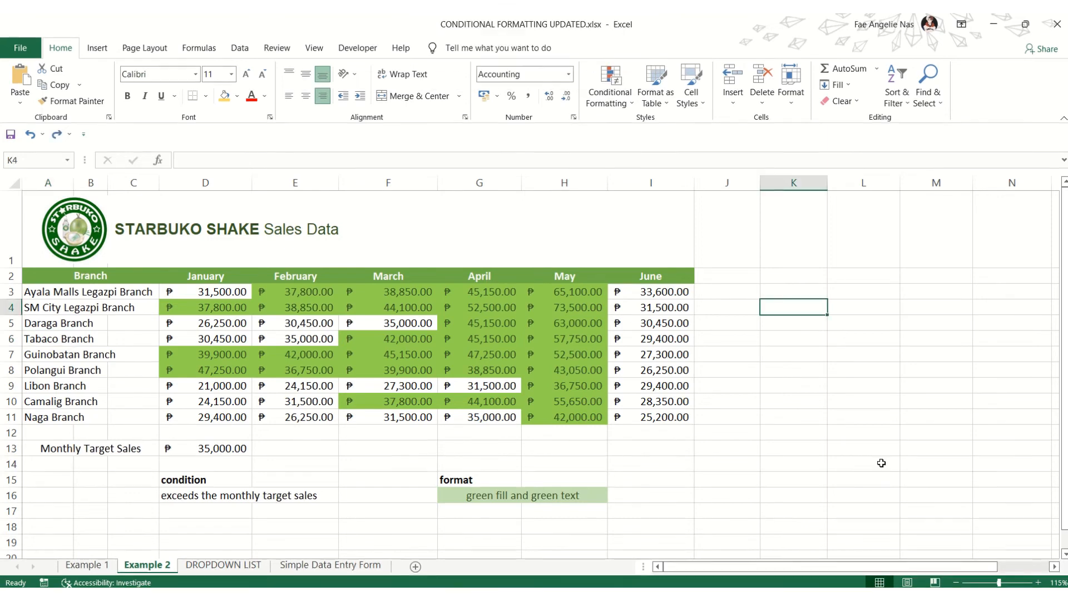
Switch to the PowerPoint slide show, view the slides on applying, removing and managing conditional formatting, and return to the Excel workbook
key("alt+Tab")
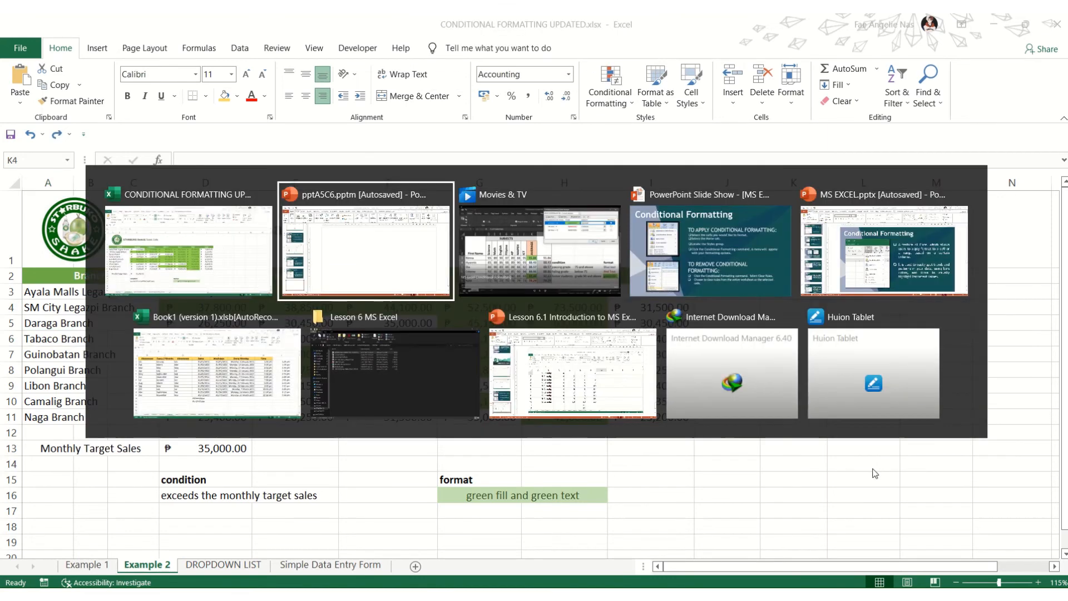
key("alt+Tab")
key("alt+Tab")
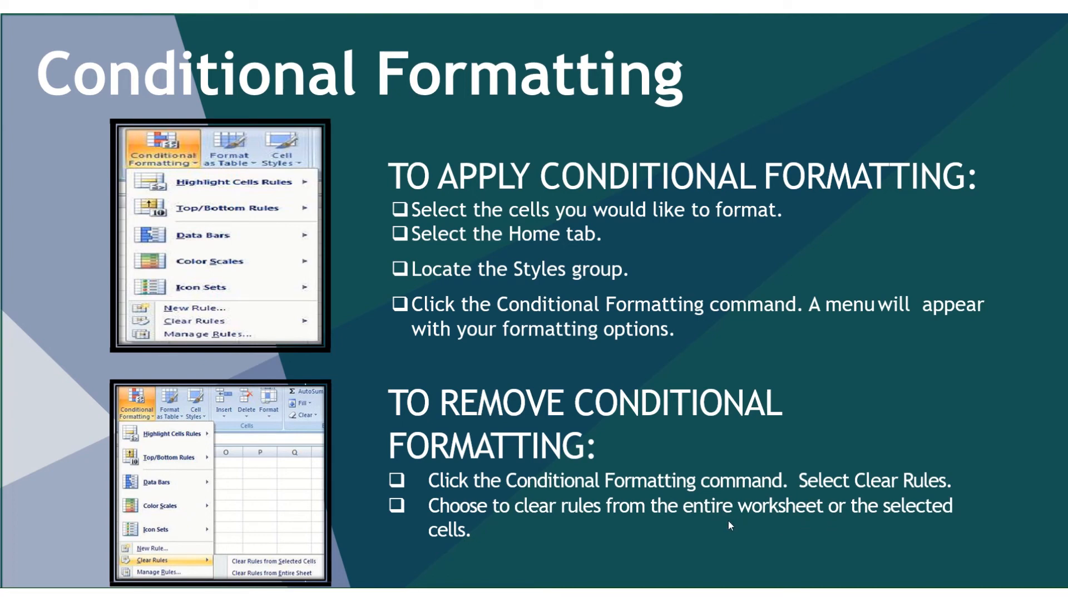
left_click(656, 414)
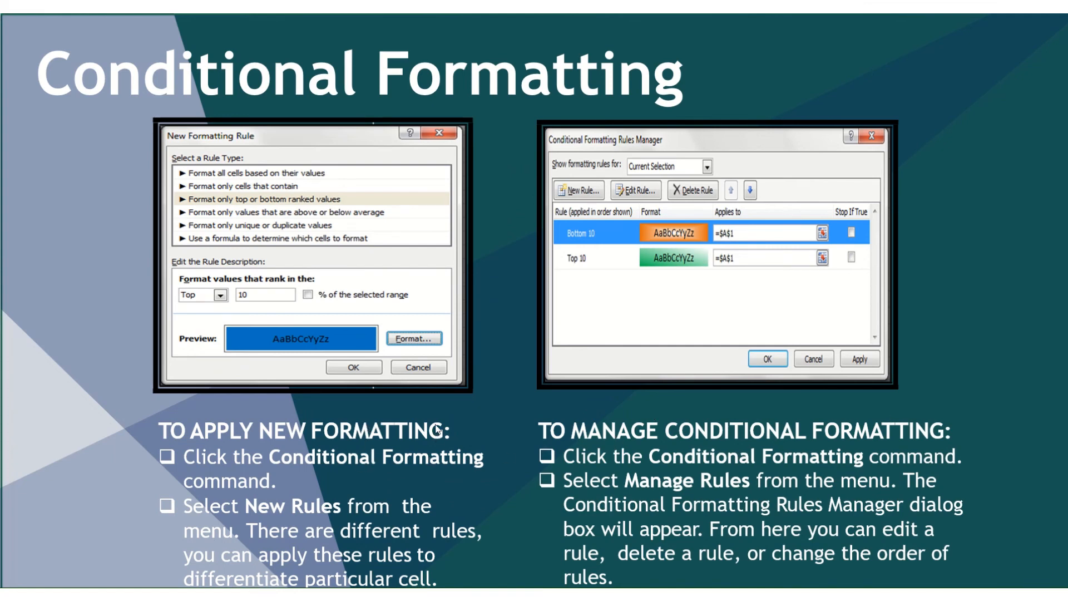
key("alt+Tab")
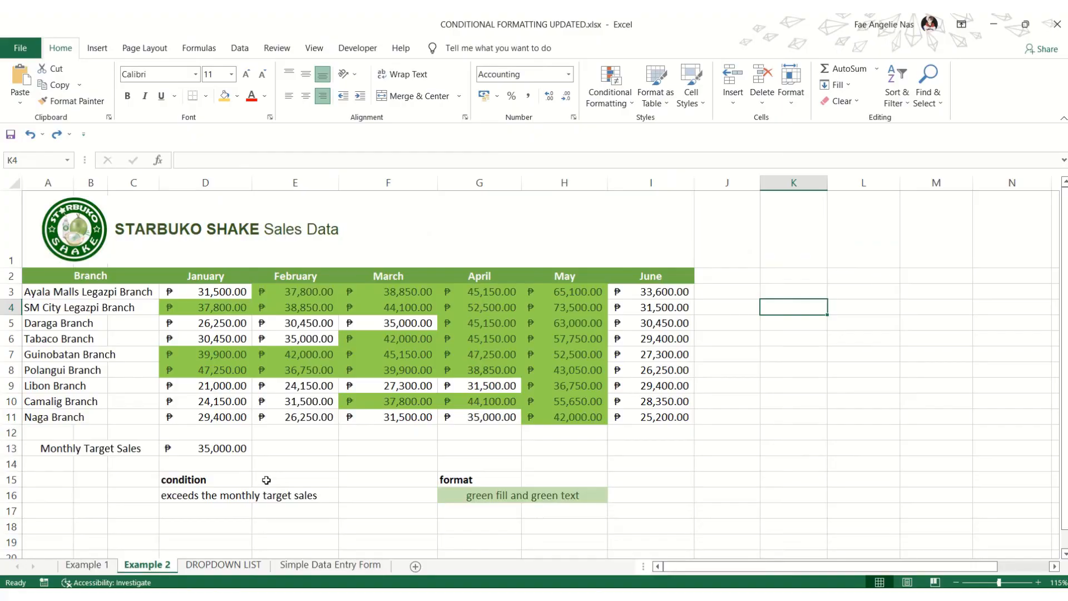
Open the Conditional Formatting Rules Manager for the branch sales figures in D3:I11
left_click(854, 383)
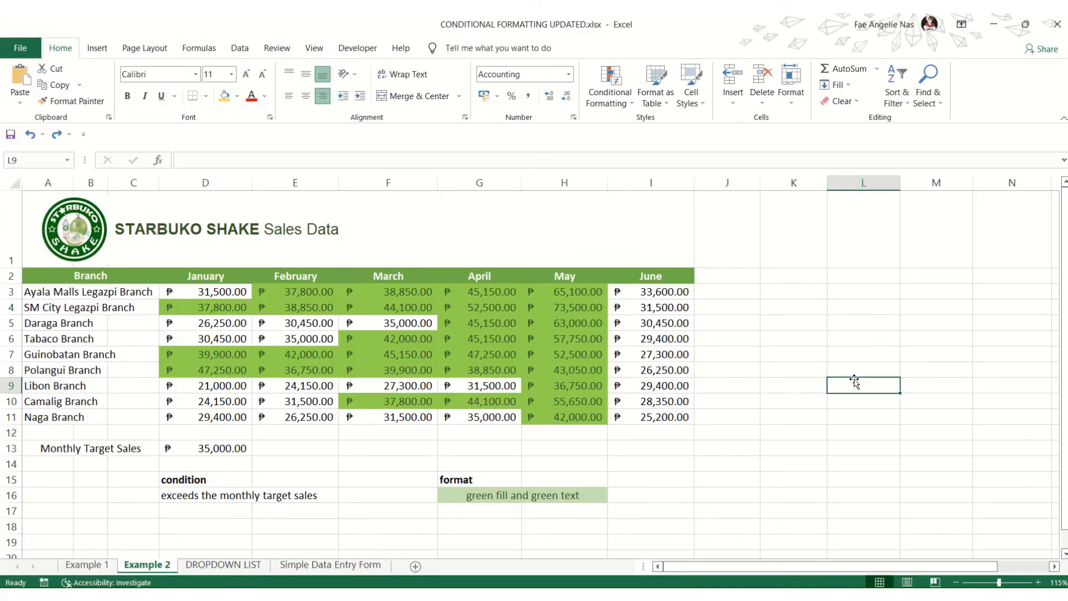
left_click_drag(187, 296, 638, 415)
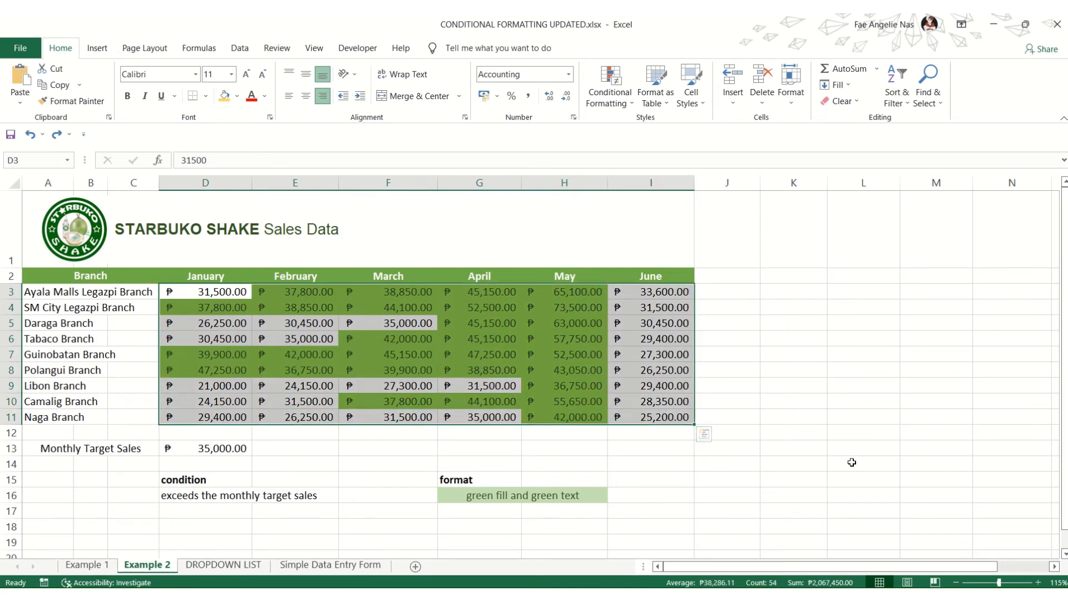
left_click(851, 465)
left_click_drag(209, 290, 645, 416)
left_click(631, 103)
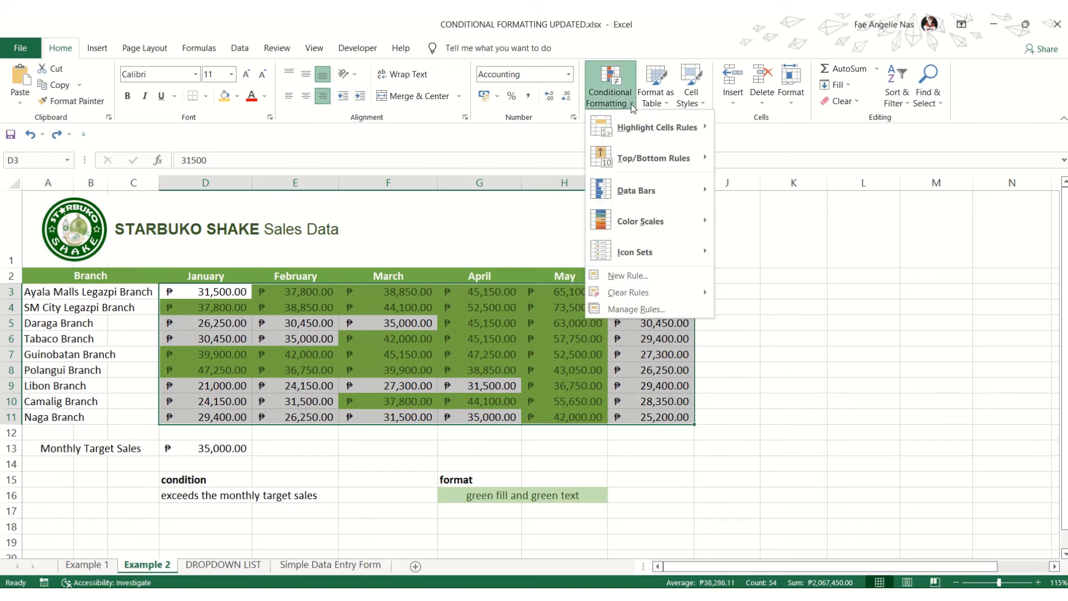
mouse_move(705, 298)
mouse_move(706, 293)
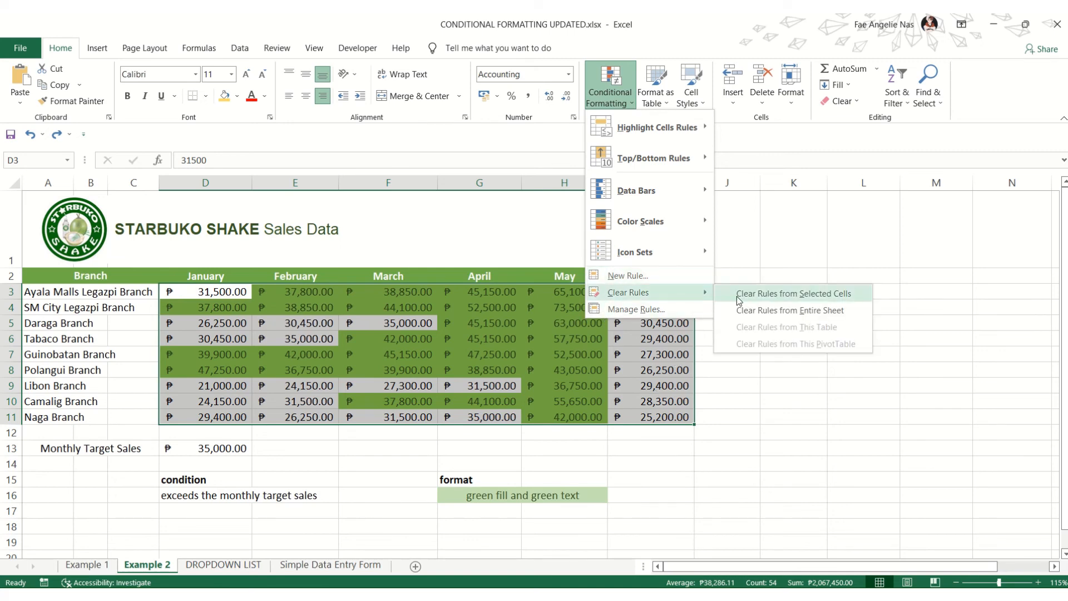
left_click(657, 310)
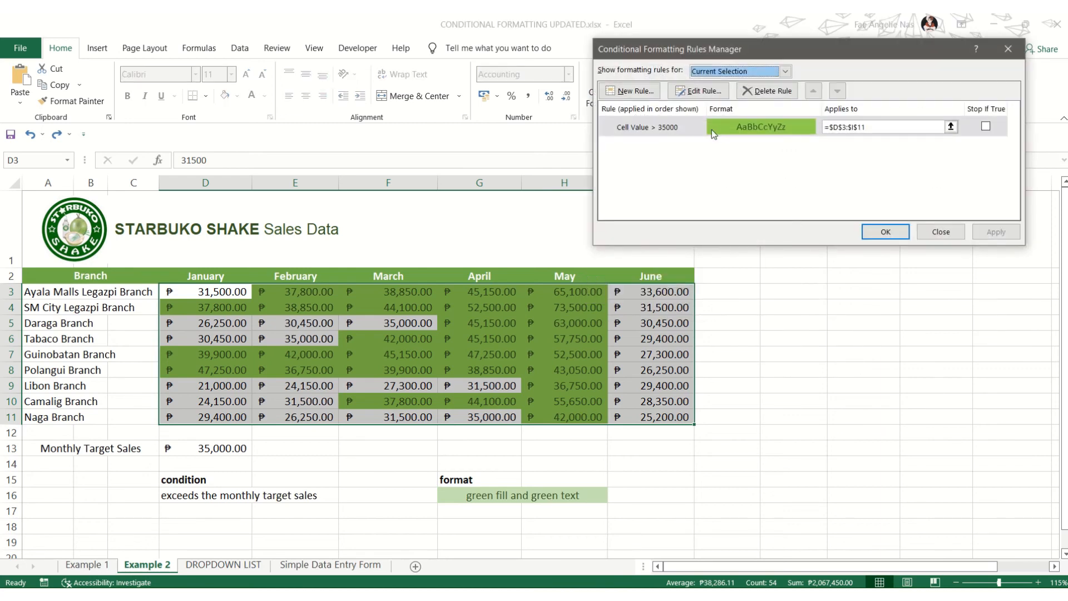
Delete the Cell Value > 35000 rule from the sales data and apply the change
left_click(986, 126)
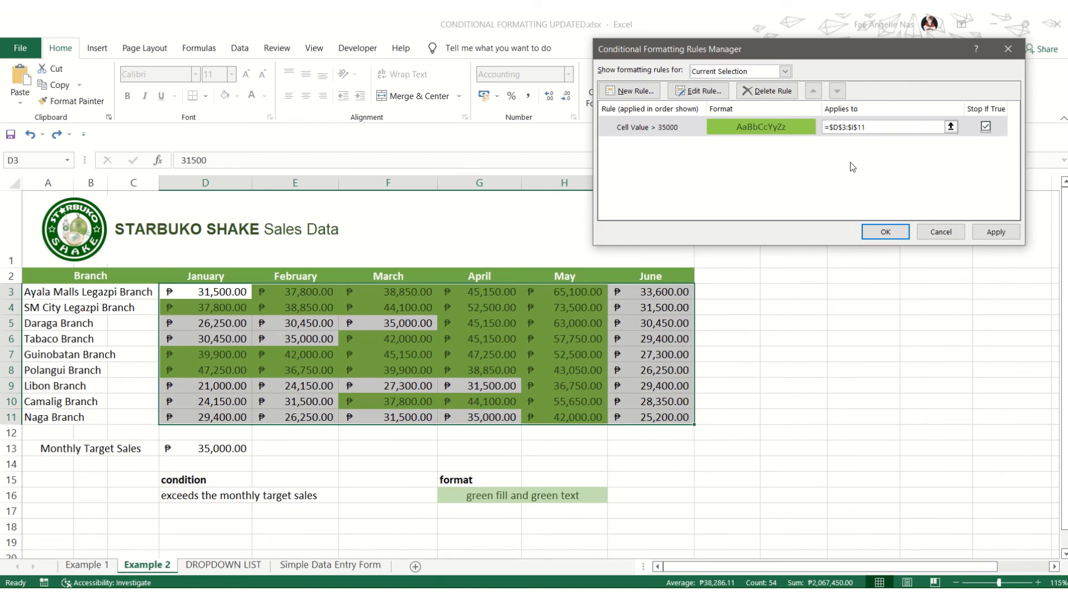
left_click(985, 127)
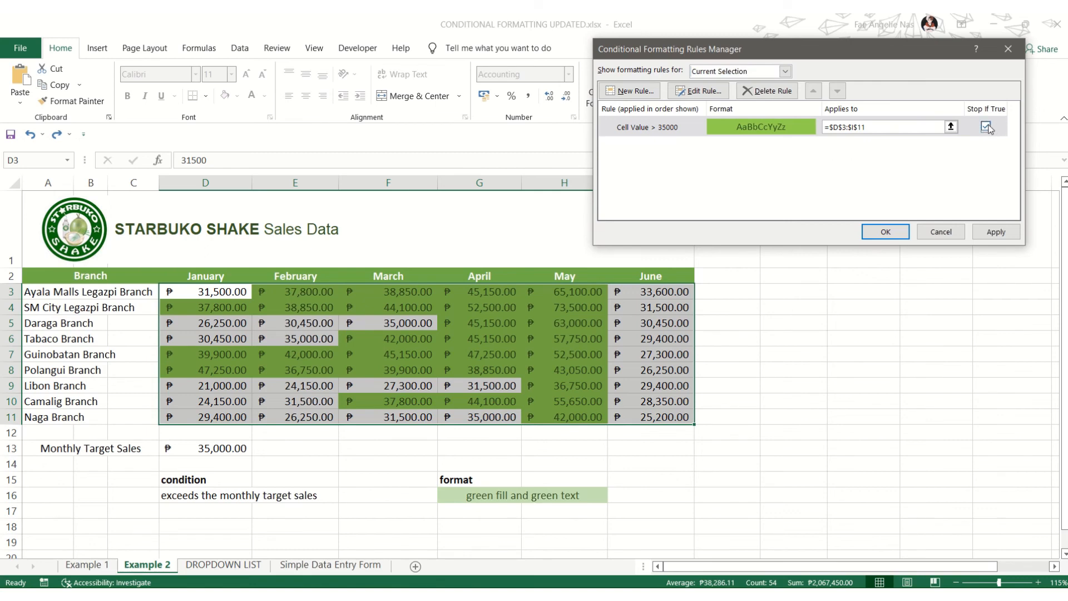
left_click(715, 126)
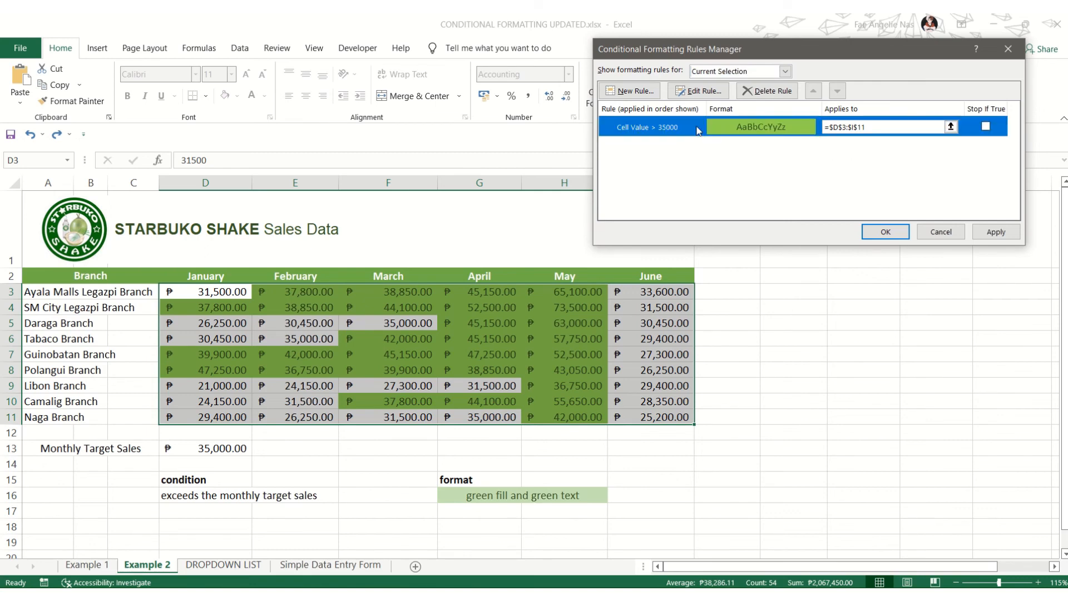
left_click(773, 91)
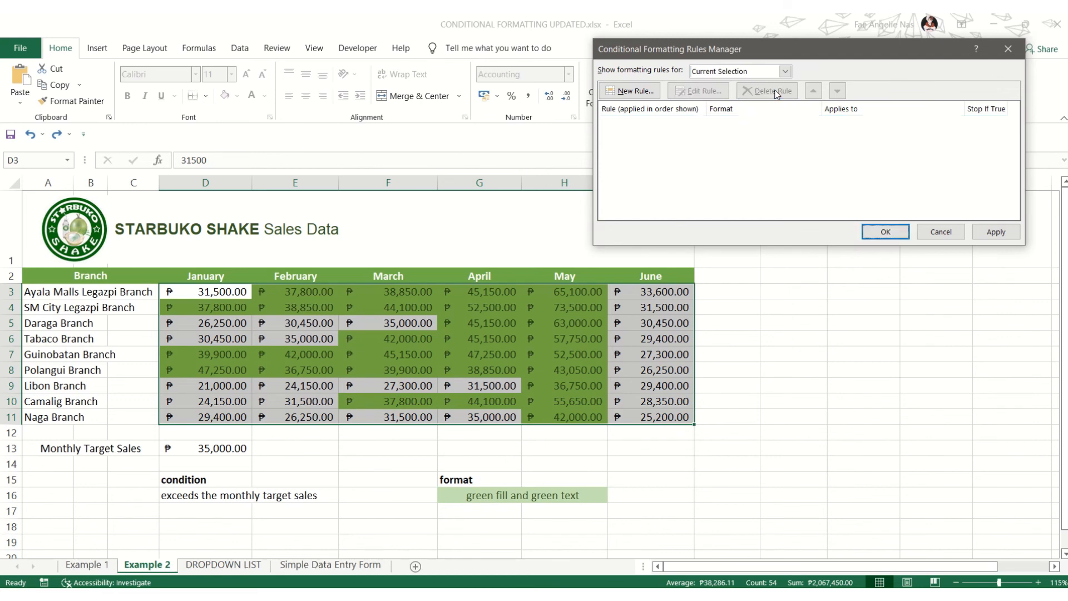
left_click(884, 232)
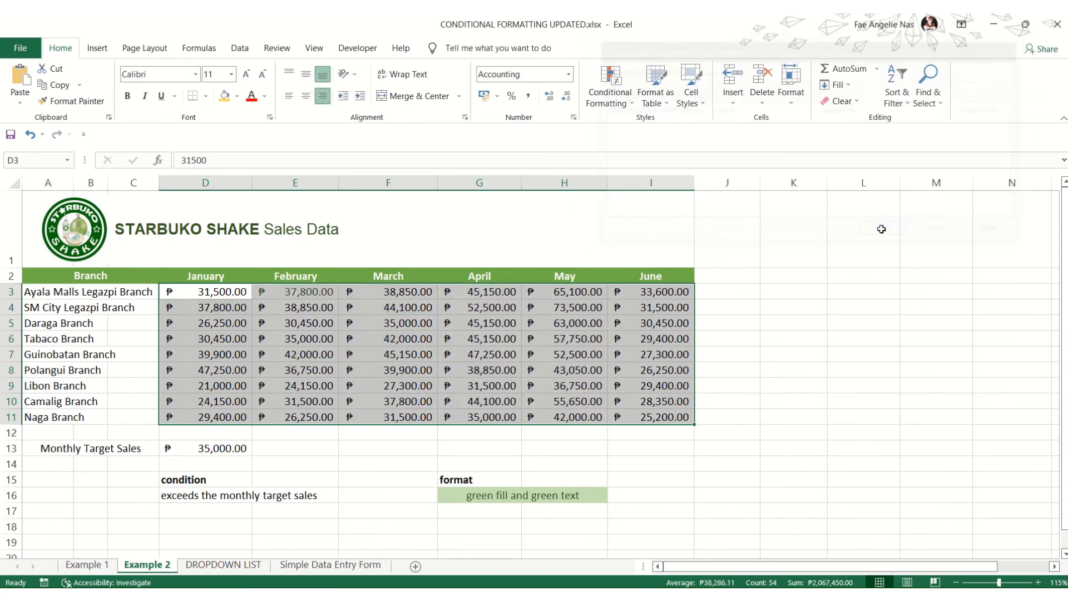
left_click(793, 433)
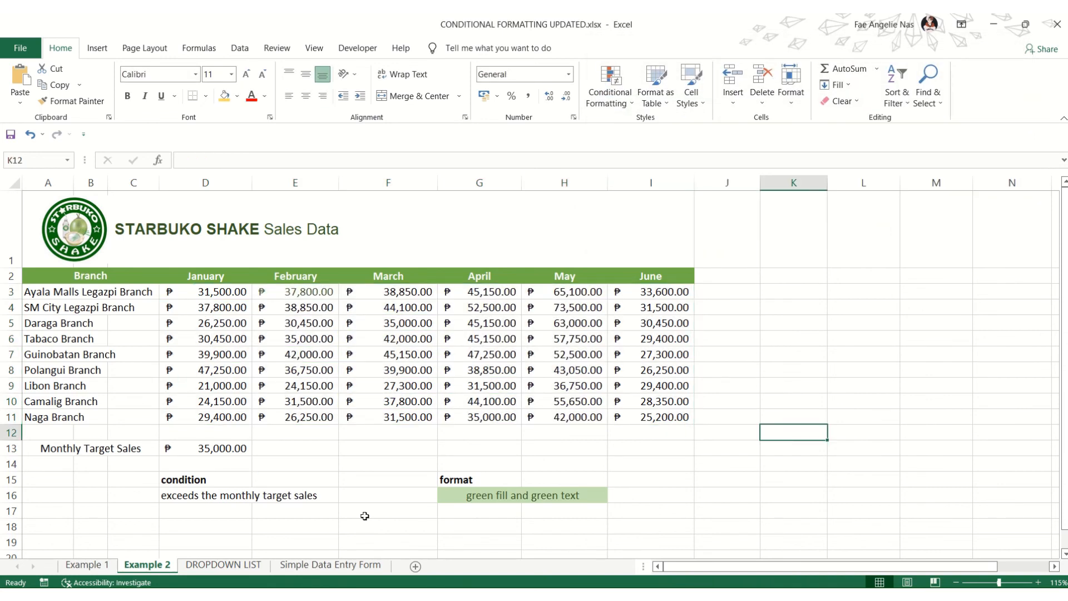
On the Example 1 sheet, delete the green-fill rule for averages of 90 and above from the student averages in K3:K8
left_click(87, 564)
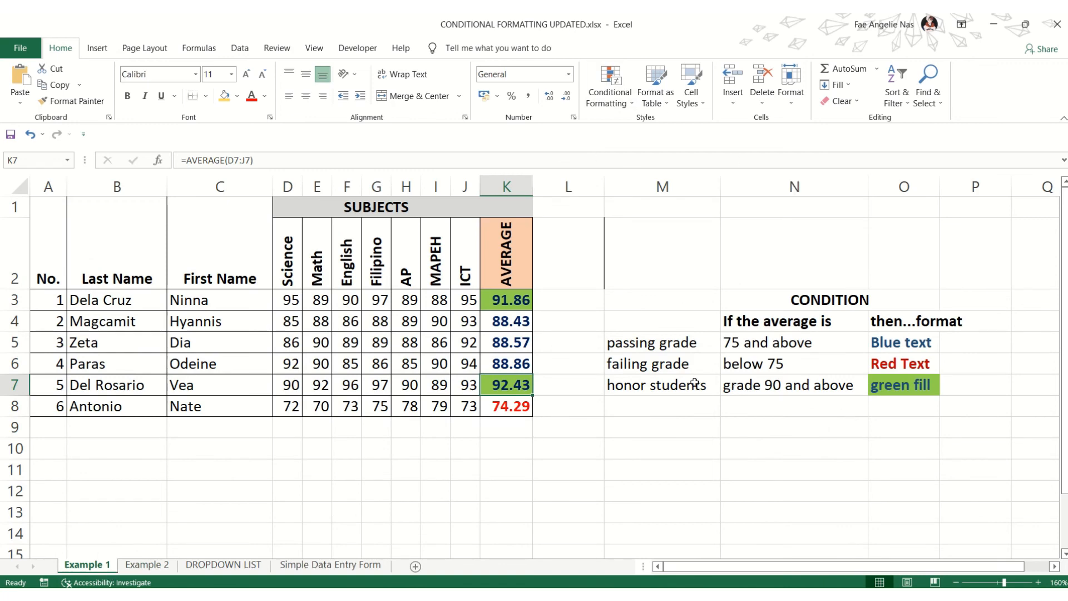
left_click(640, 389)
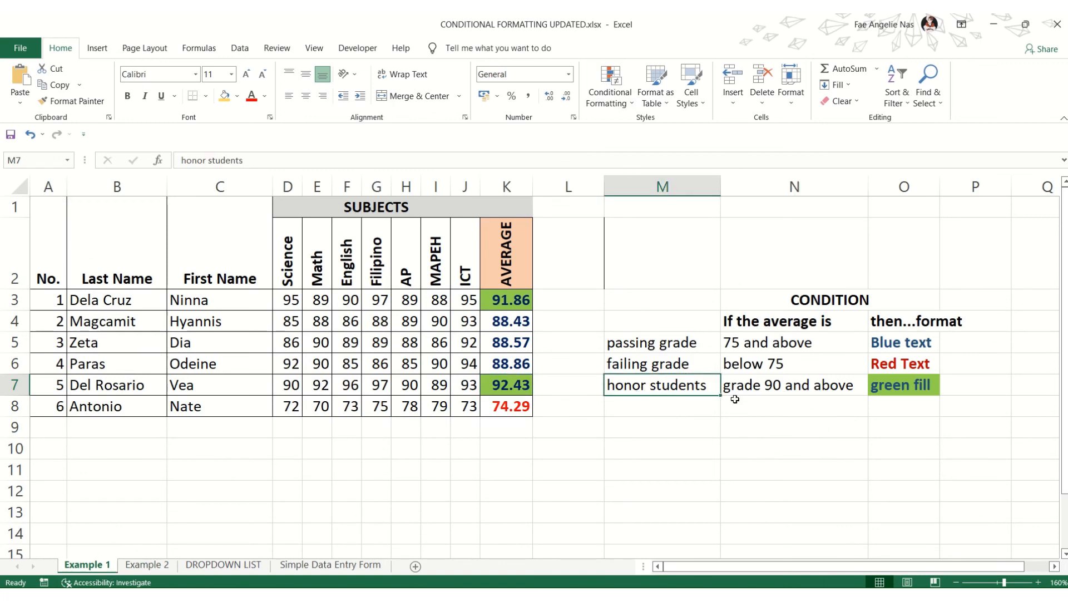
left_click(721, 422)
left_click_drag(506, 296, 511, 404)
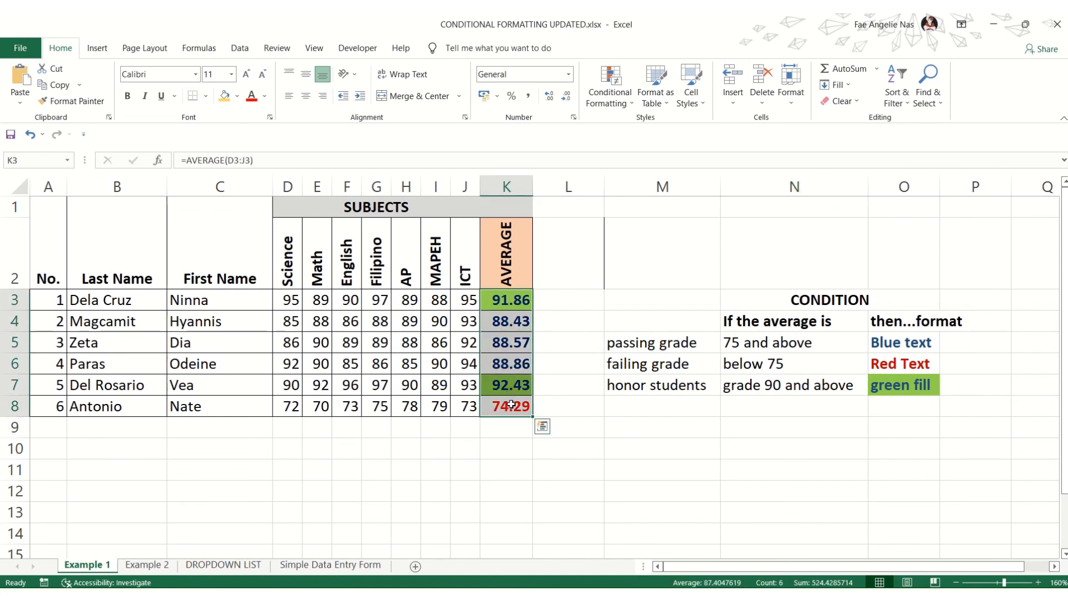
left_click(618, 102)
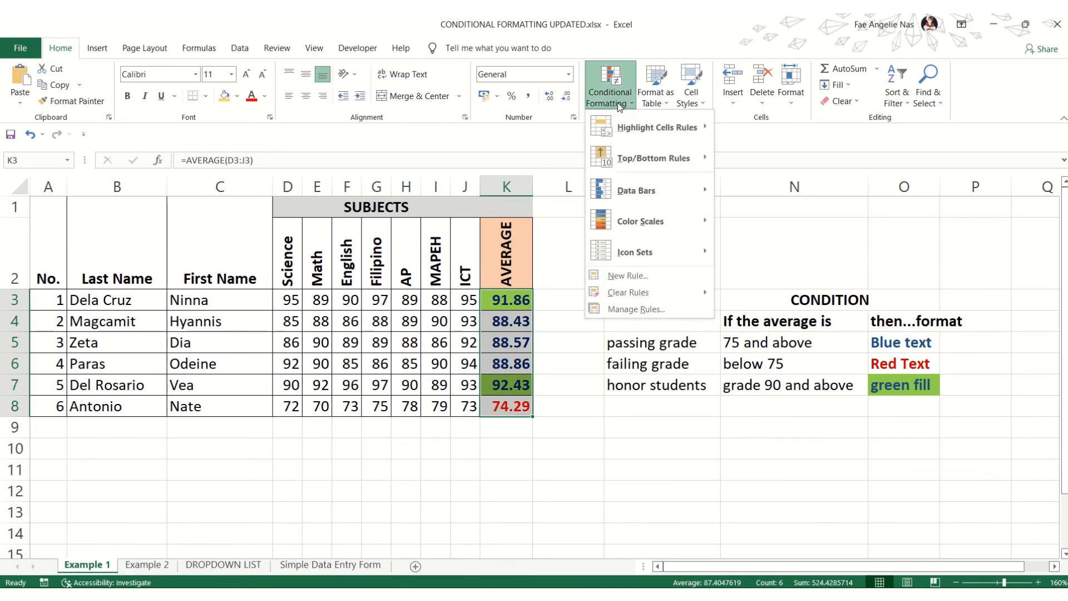
left_click(633, 312)
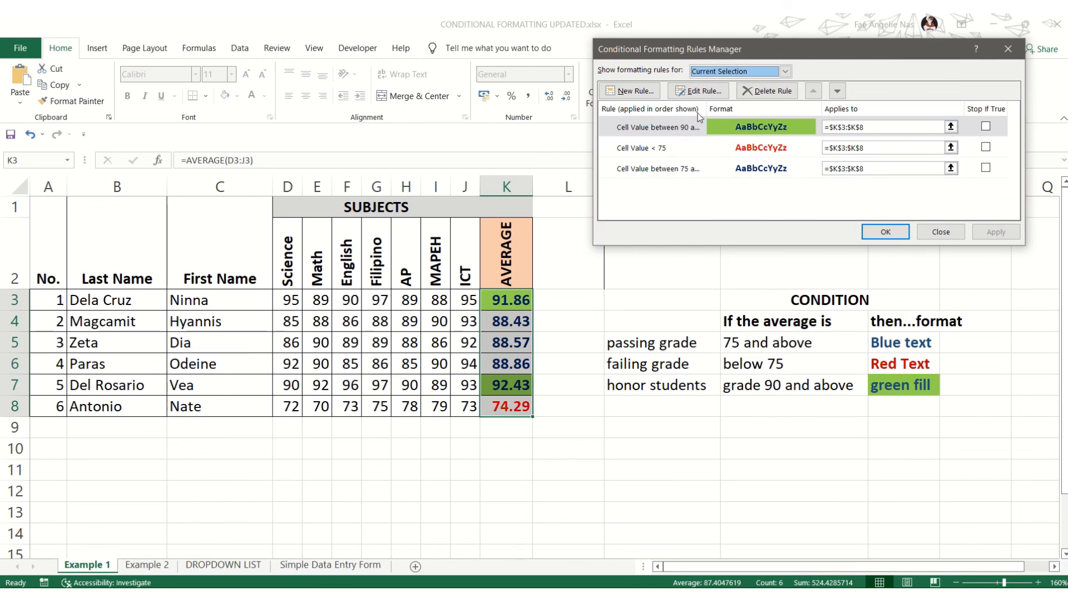
left_click(689, 128)
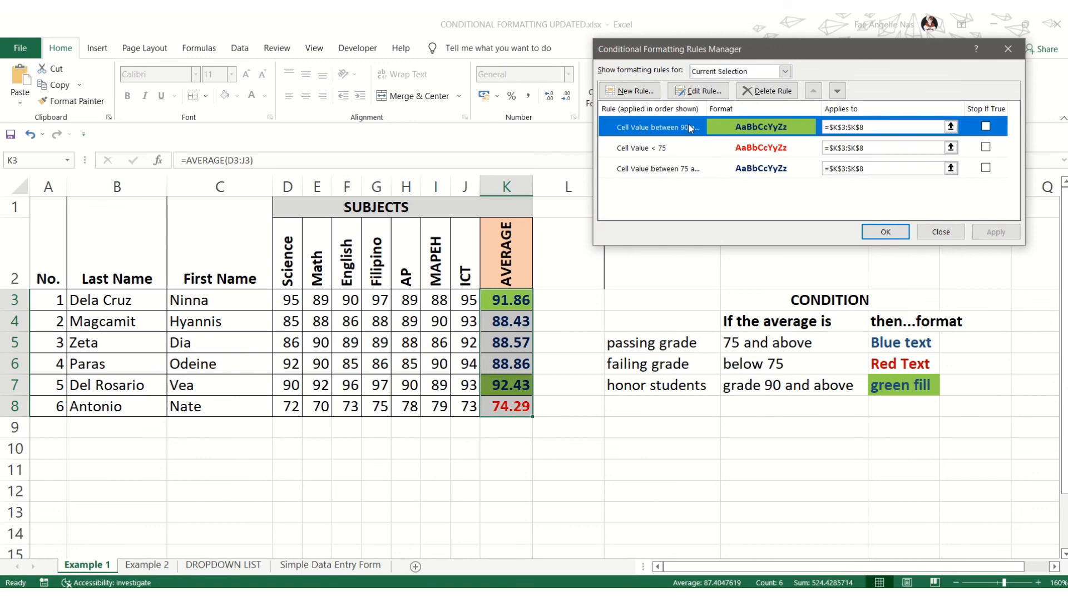
left_click(759, 91)
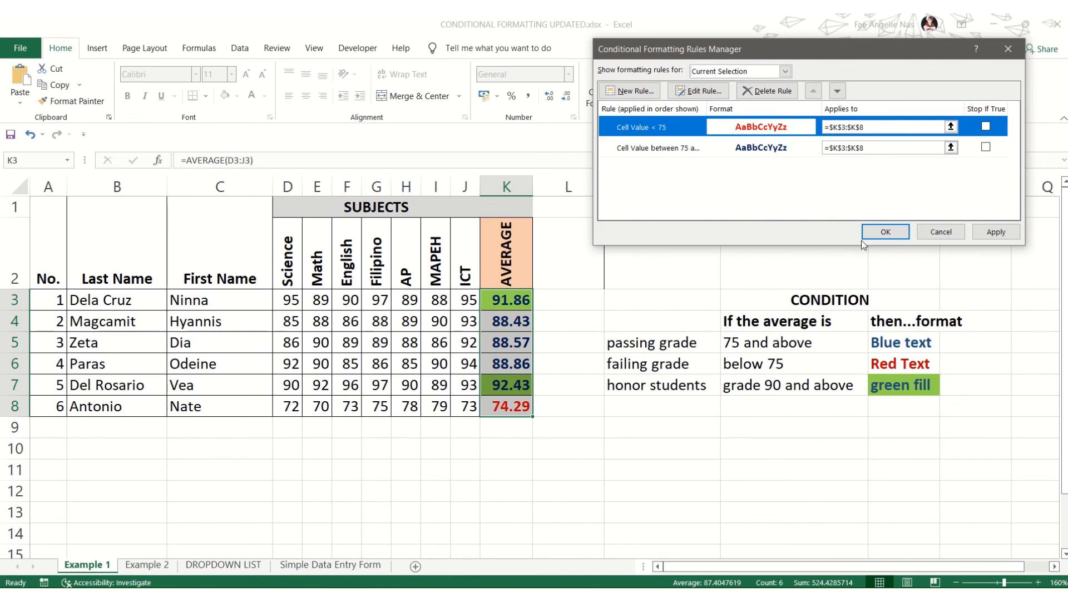
left_click(886, 233)
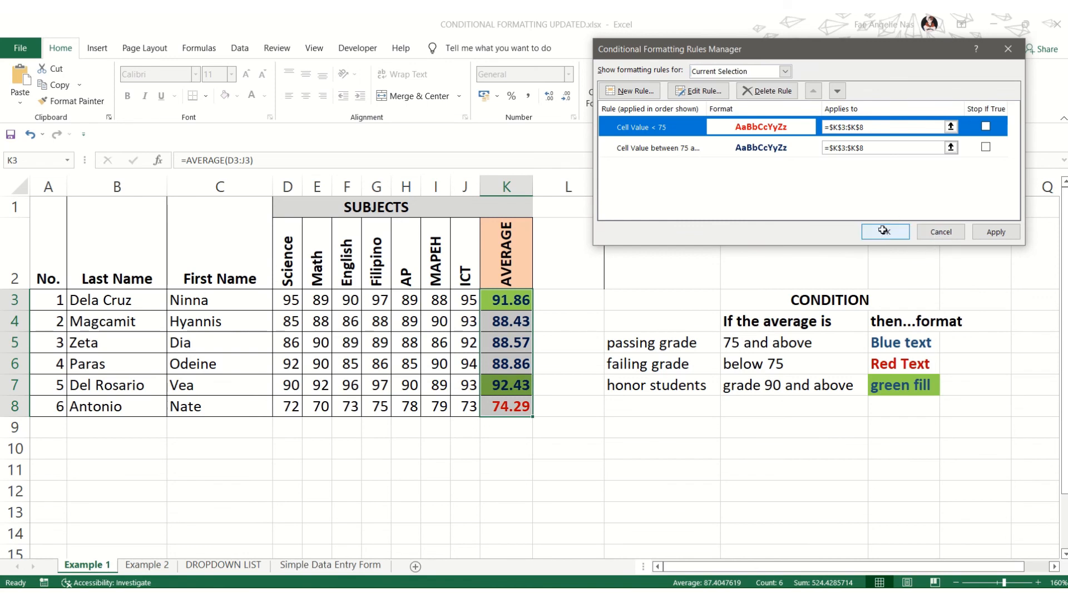
left_click(545, 497)
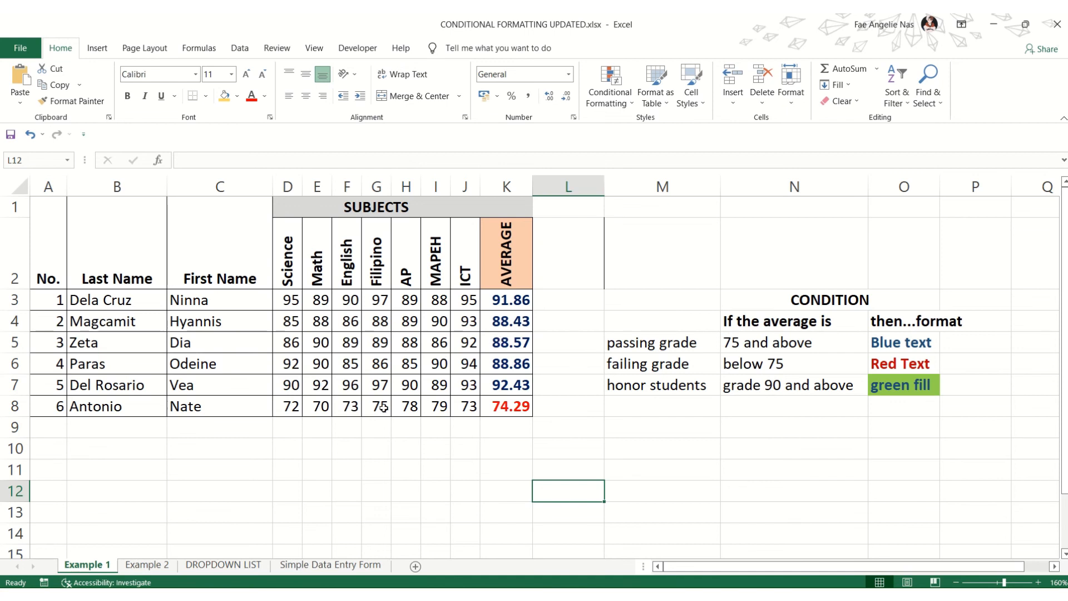
Switch to the PowerPoint slide show and advance to the Formula slide
mouse_move(441, 36)
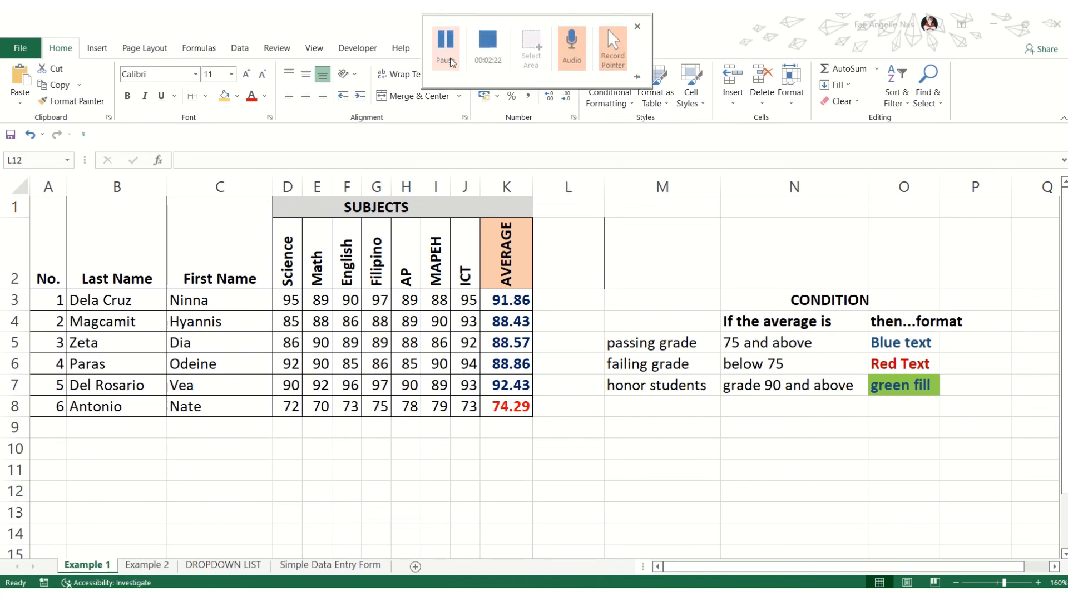
key("alt+Tab")
key("alt+Tab")
key("Right")
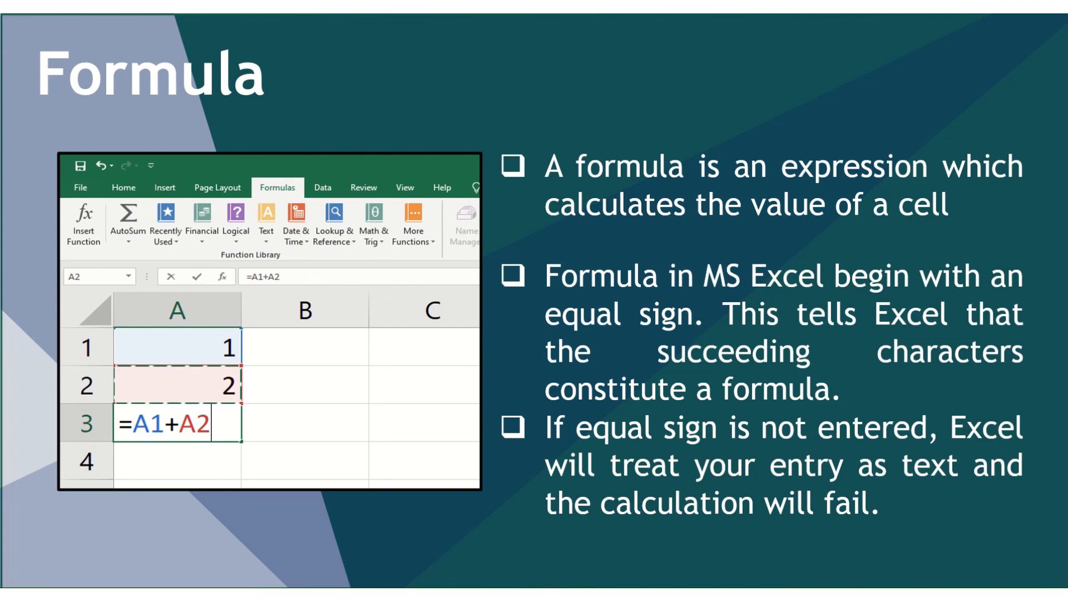
mouse_move(495, 16)
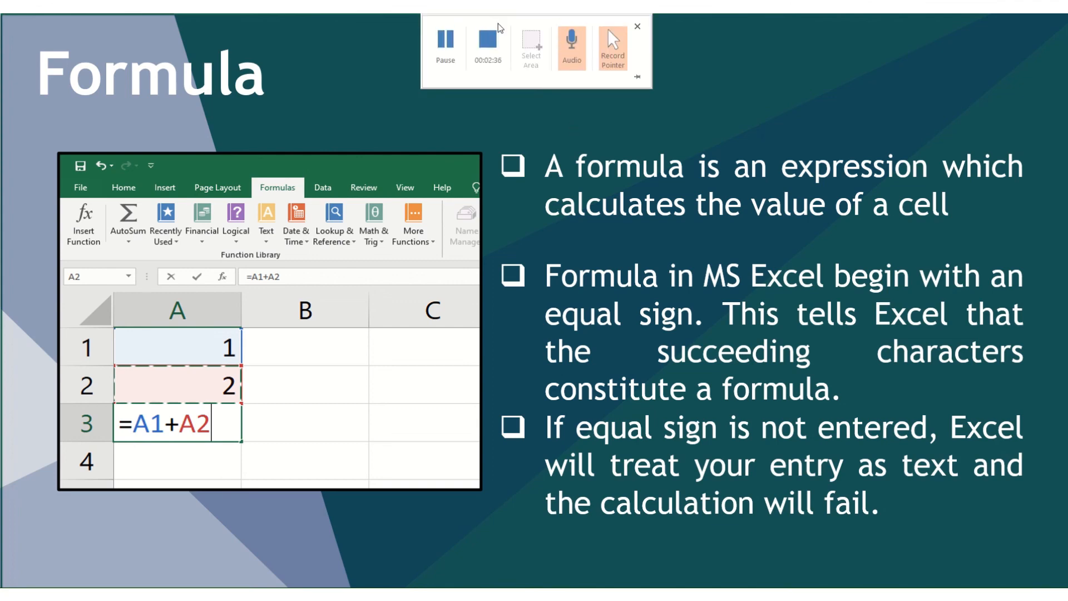